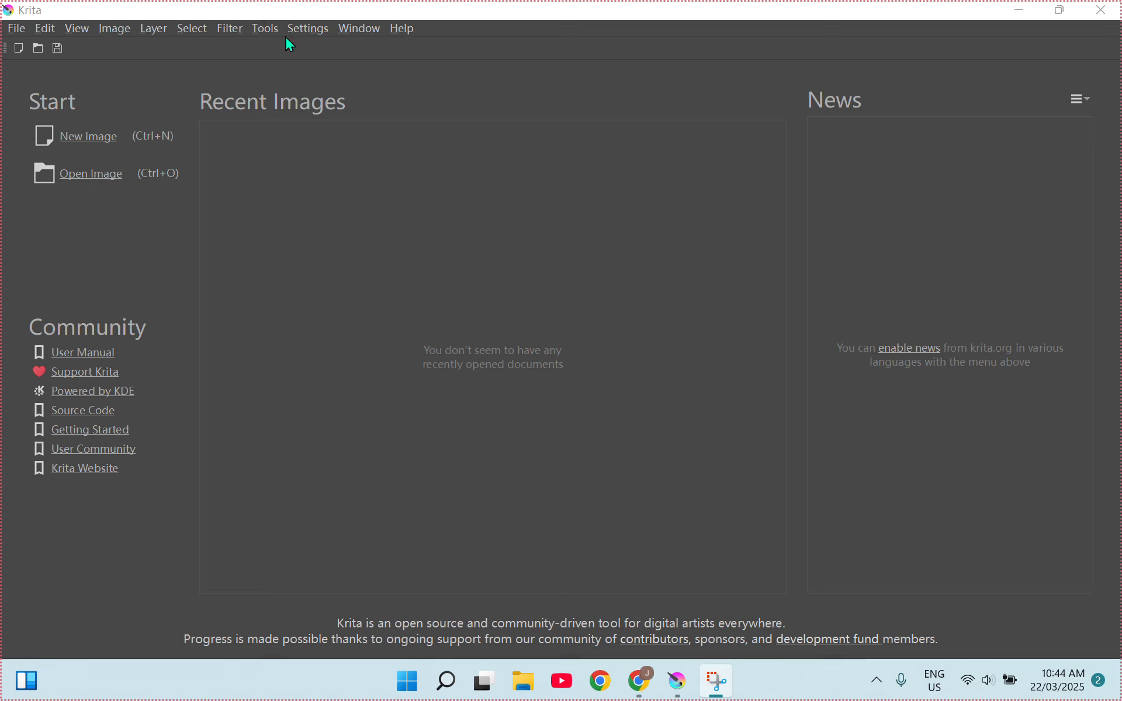
Examine the application language options and the available interface themes.
click(310, 34)
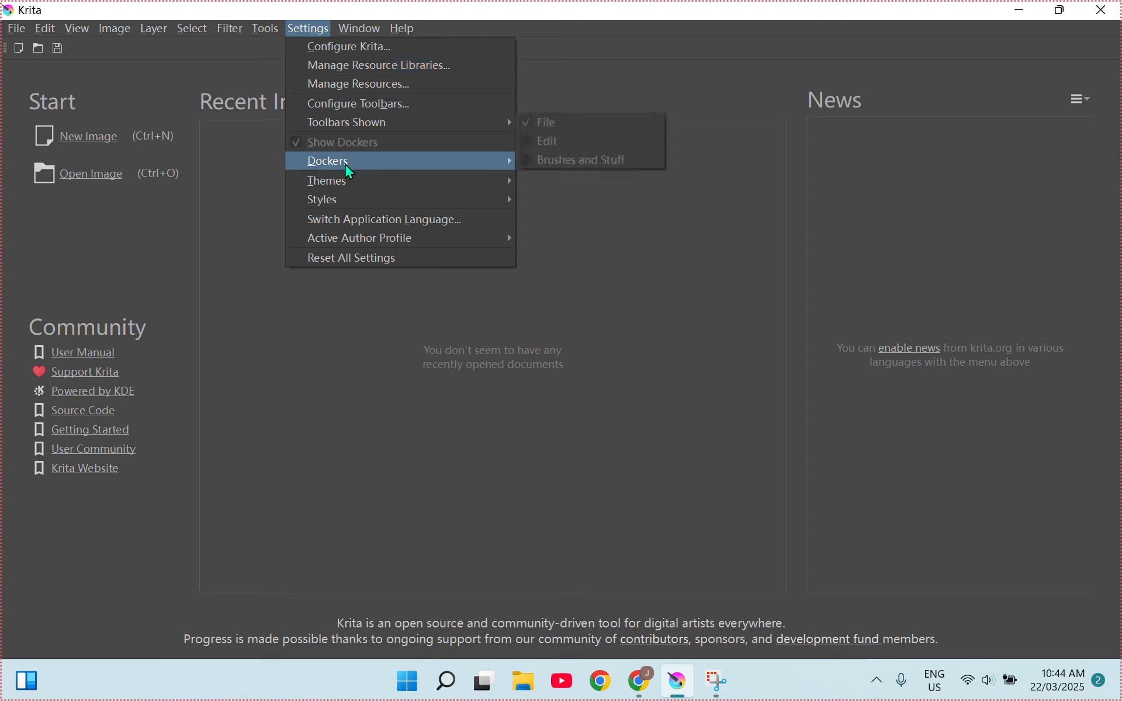
click(356, 223)
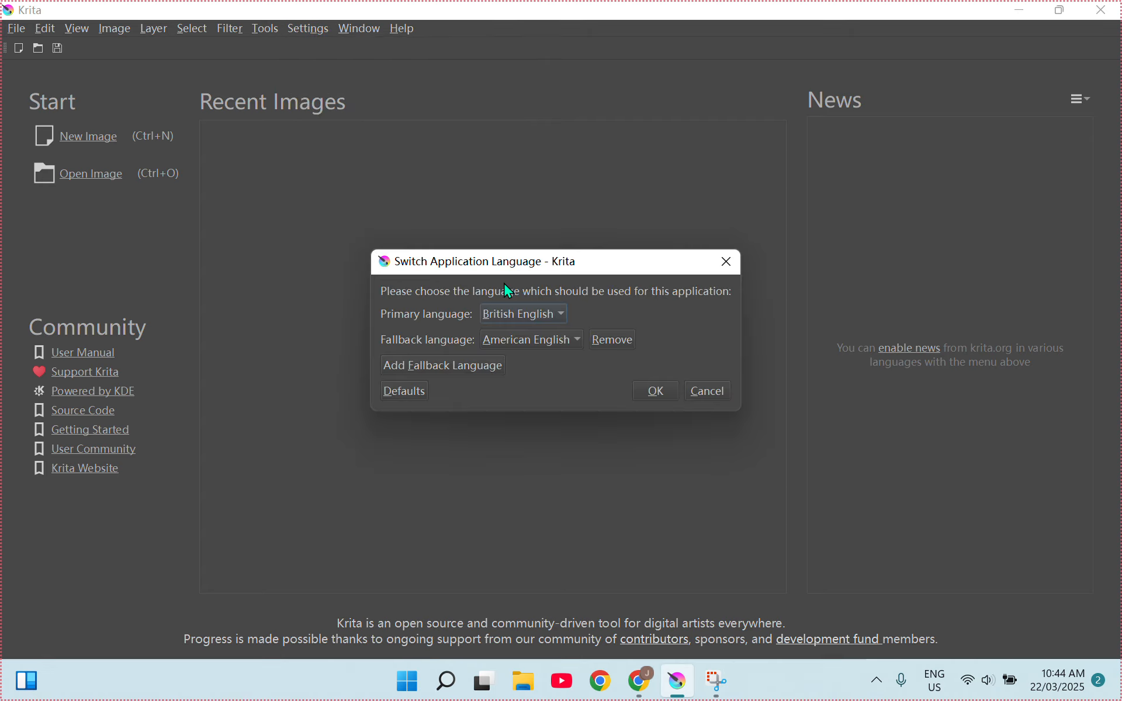
click(728, 263)
click(302, 30)
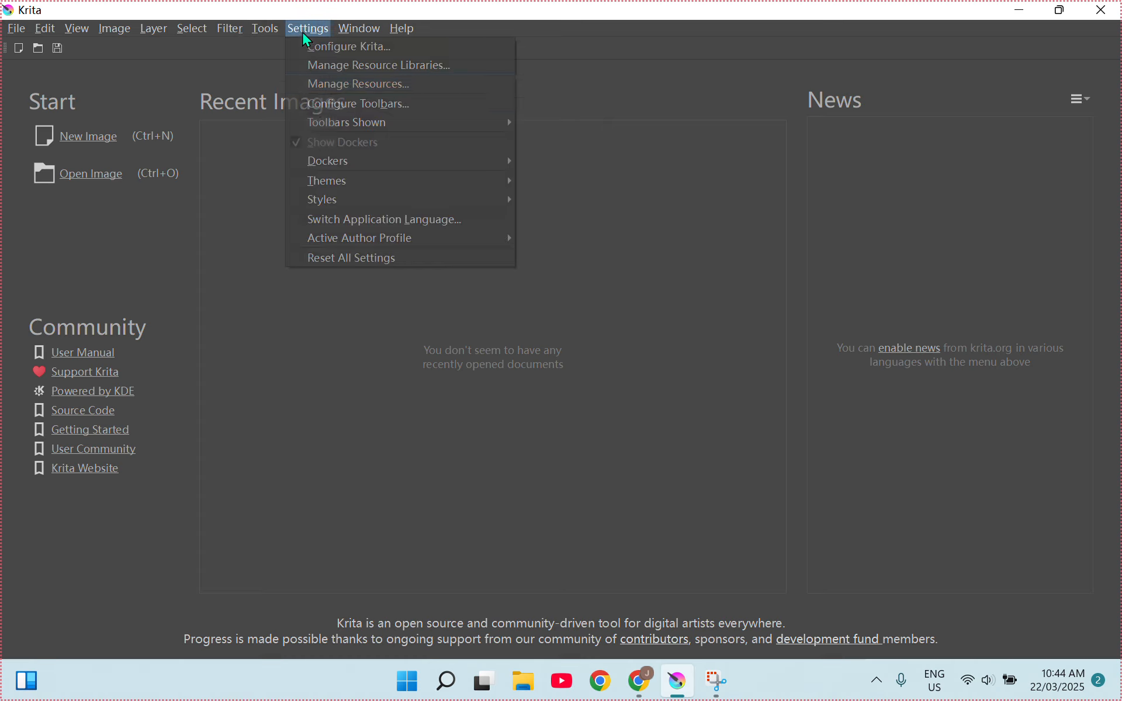
click(384, 264)
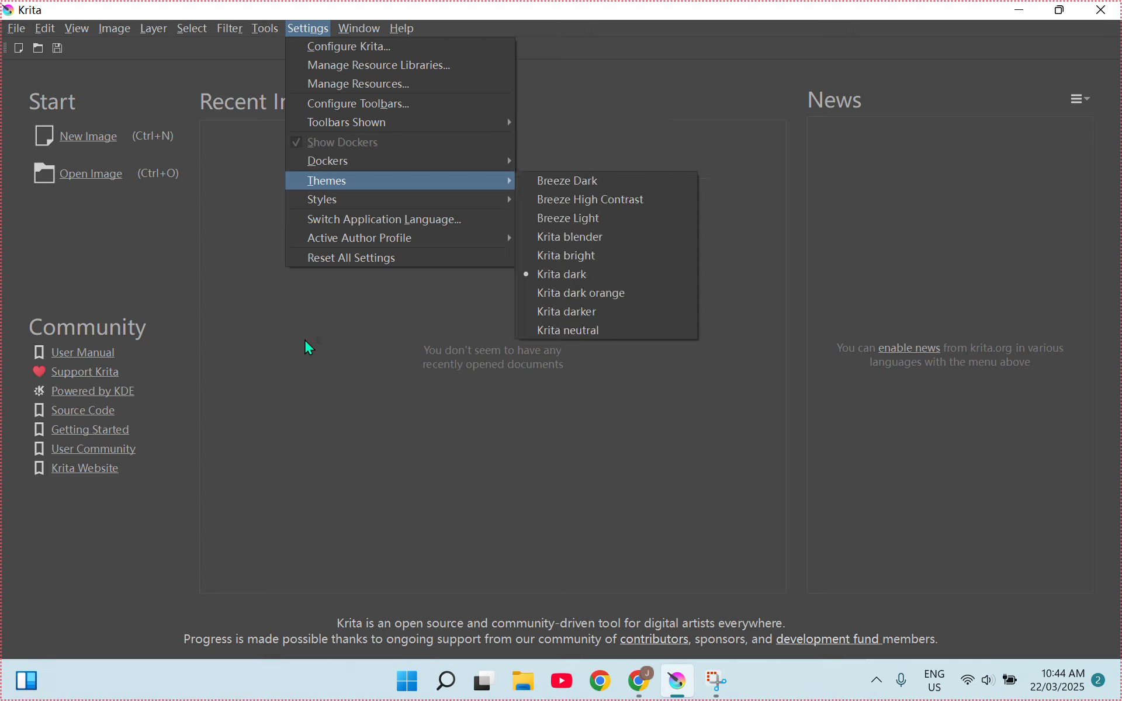
click(302, 362)
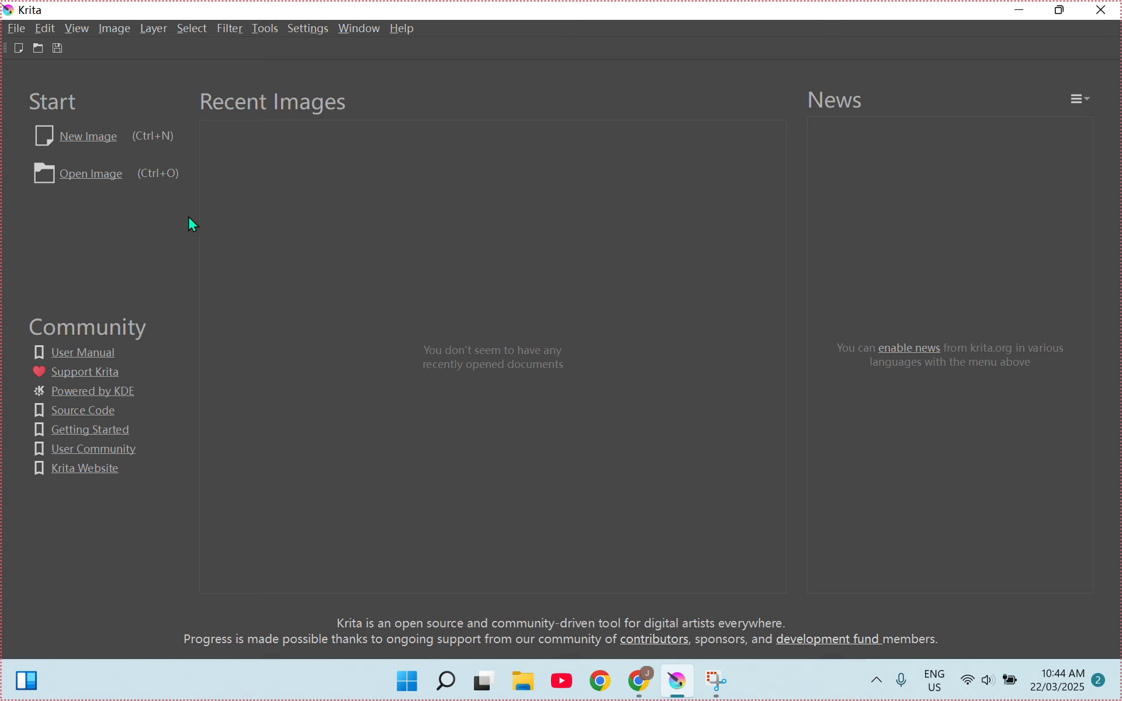
Create a new custom document named "Shapes Art", 2480 by 3508 pixels at 300 pixels per inch.
click(108, 145)
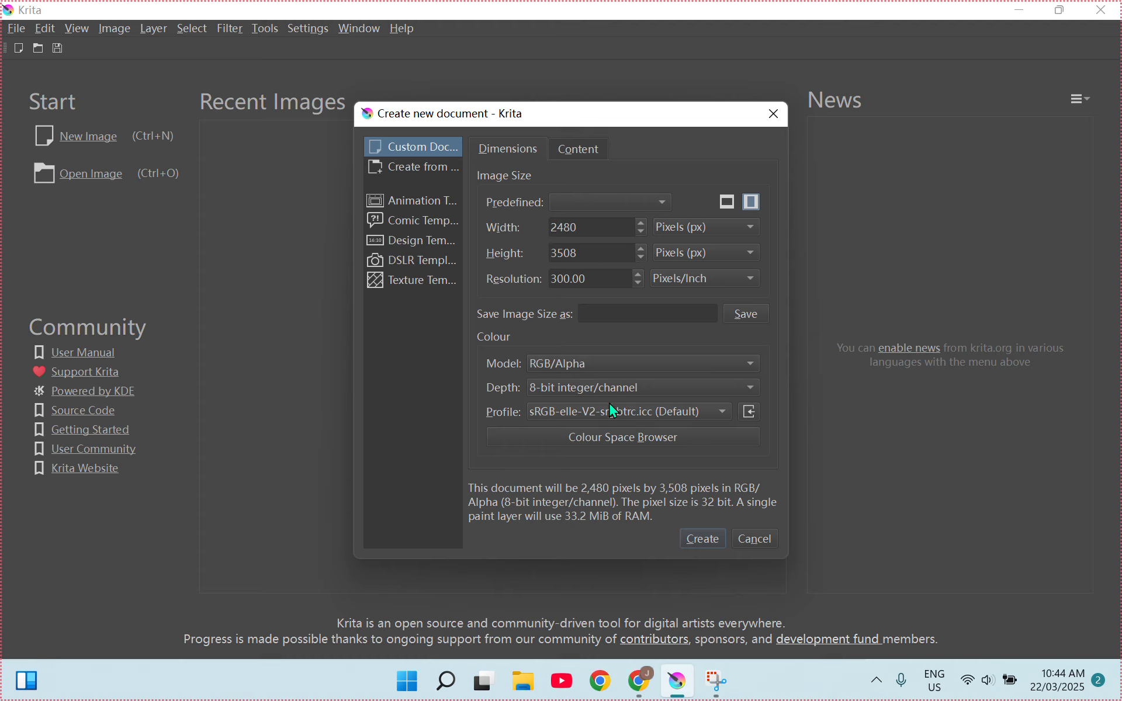
click(579, 153)
drag(640, 177, 584, 181)
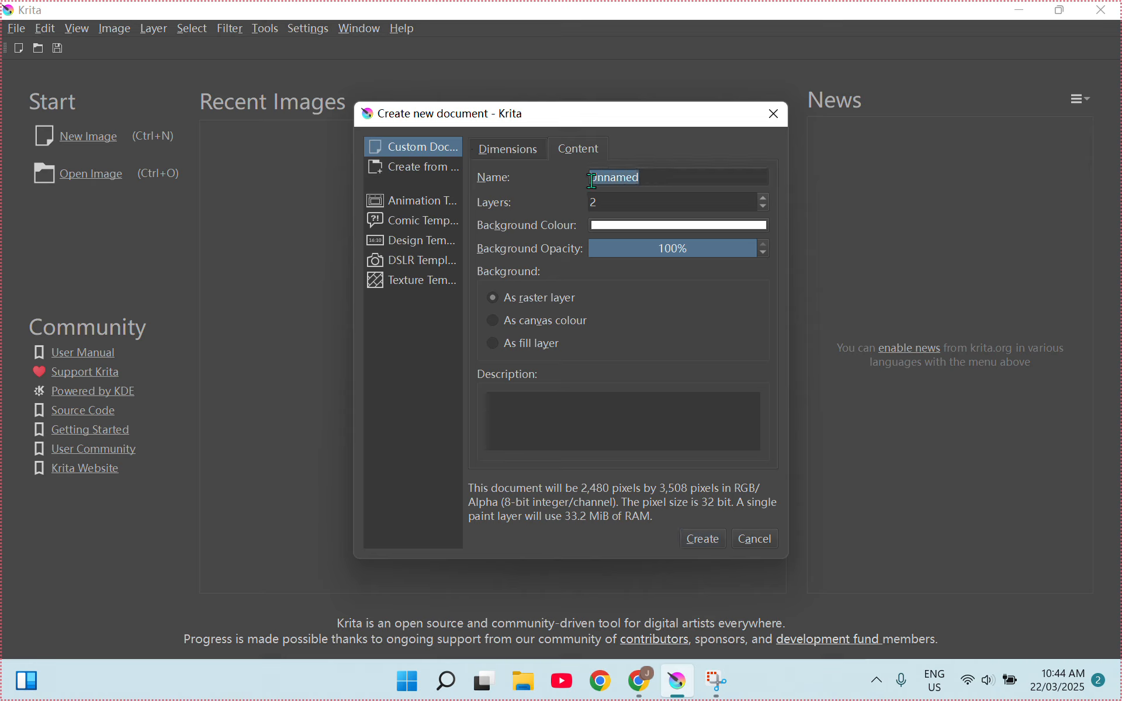
key(BackSpace)
text(Sha)
key(Caps_Lock)
text(pes)
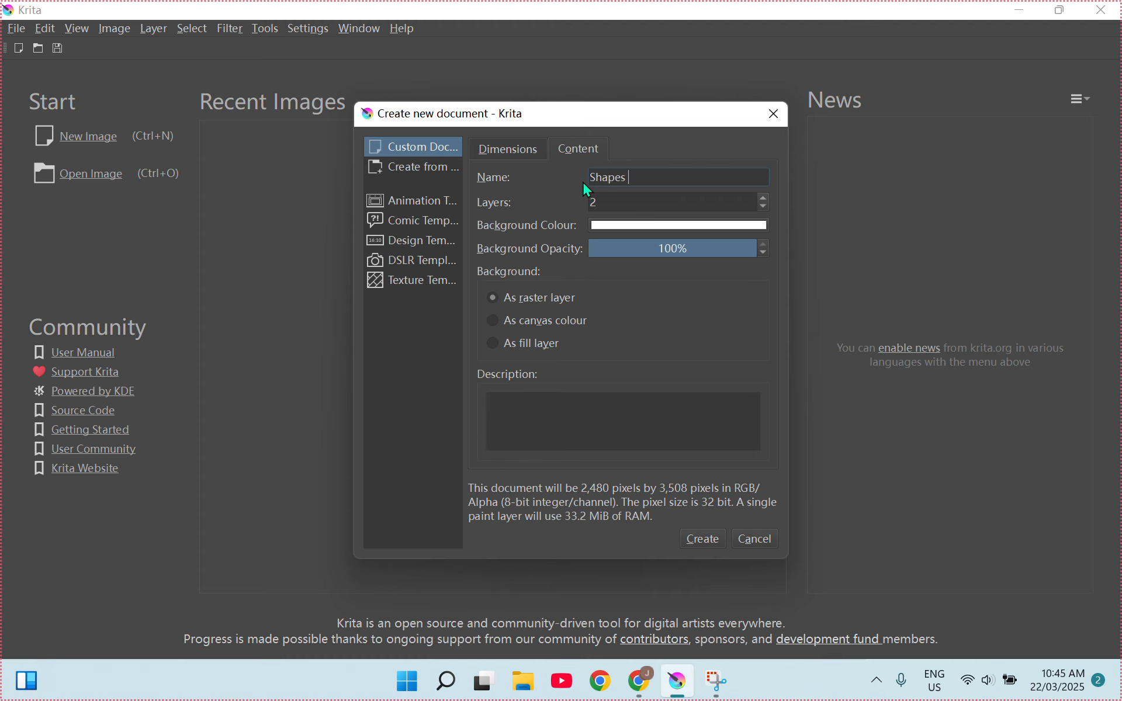
key(Caps_Lock)
text(A)
key(Caps_Lock)
text(rt)
click(503, 150)
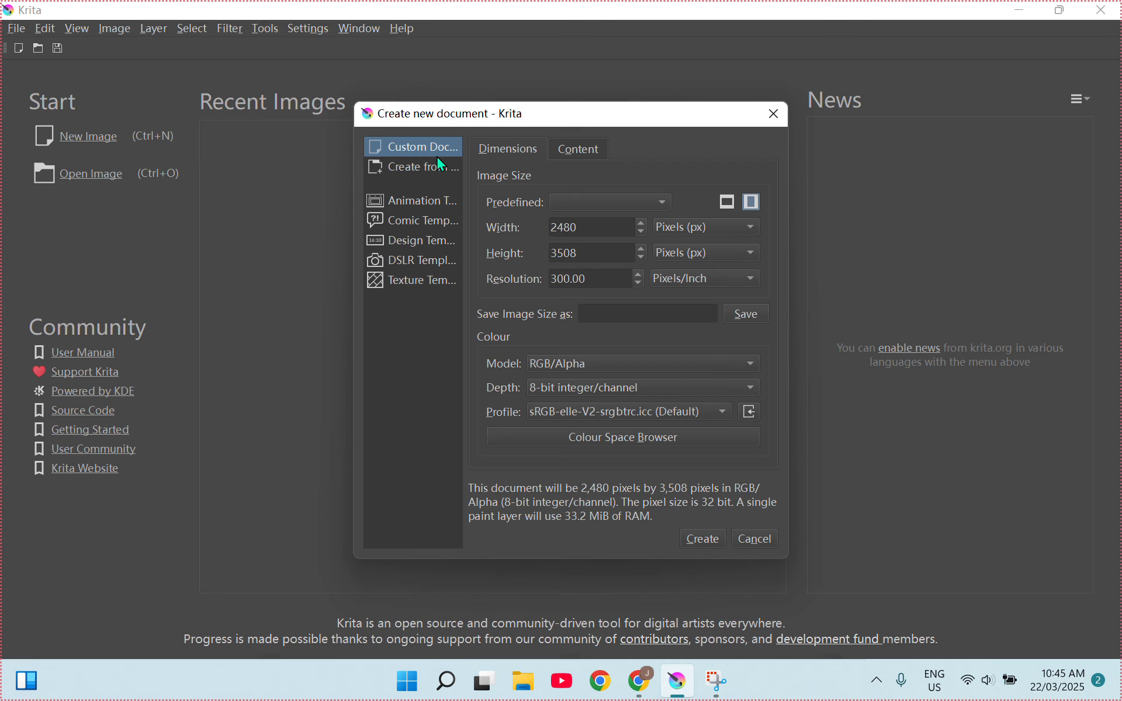
click(707, 539)
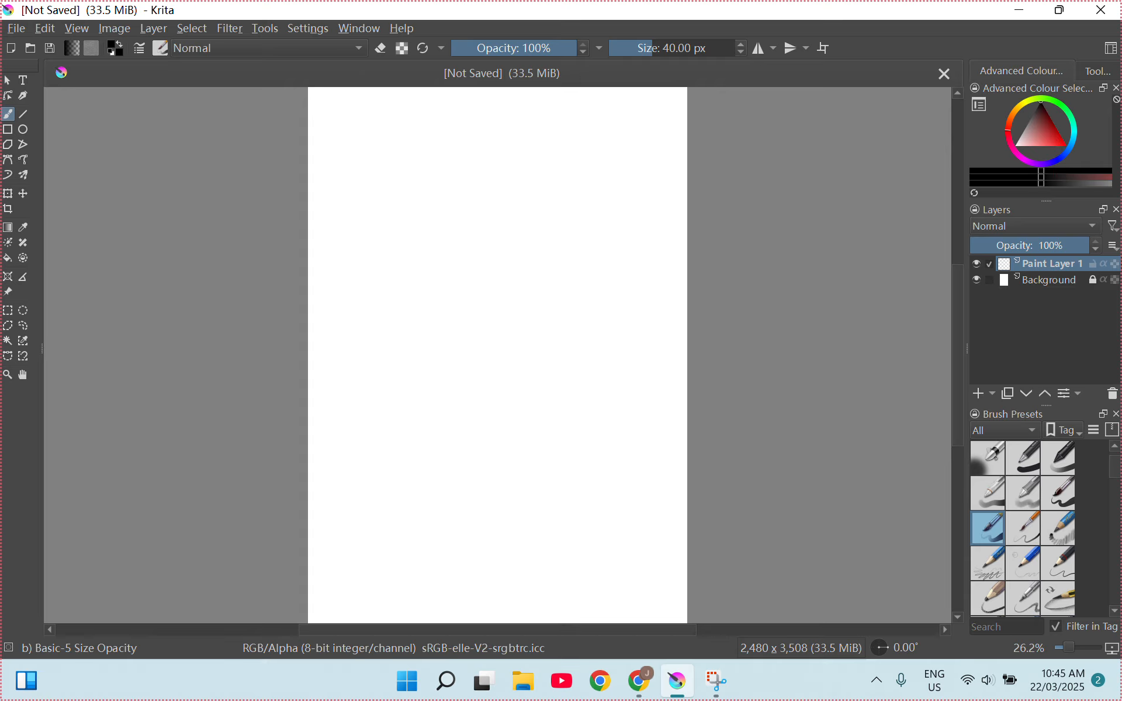
Brush a black square near the page's upper-left corner and a green circle to the right of it.
mouse_move(344, 145)
mouse_down()
mouse_move(346, 202)
mouse_move(343, 142)
mouse_move(397, 144)
mouse_move(400, 199)
mouse_move(369, 202)
mouse_move(401, 201)
mouse_up()
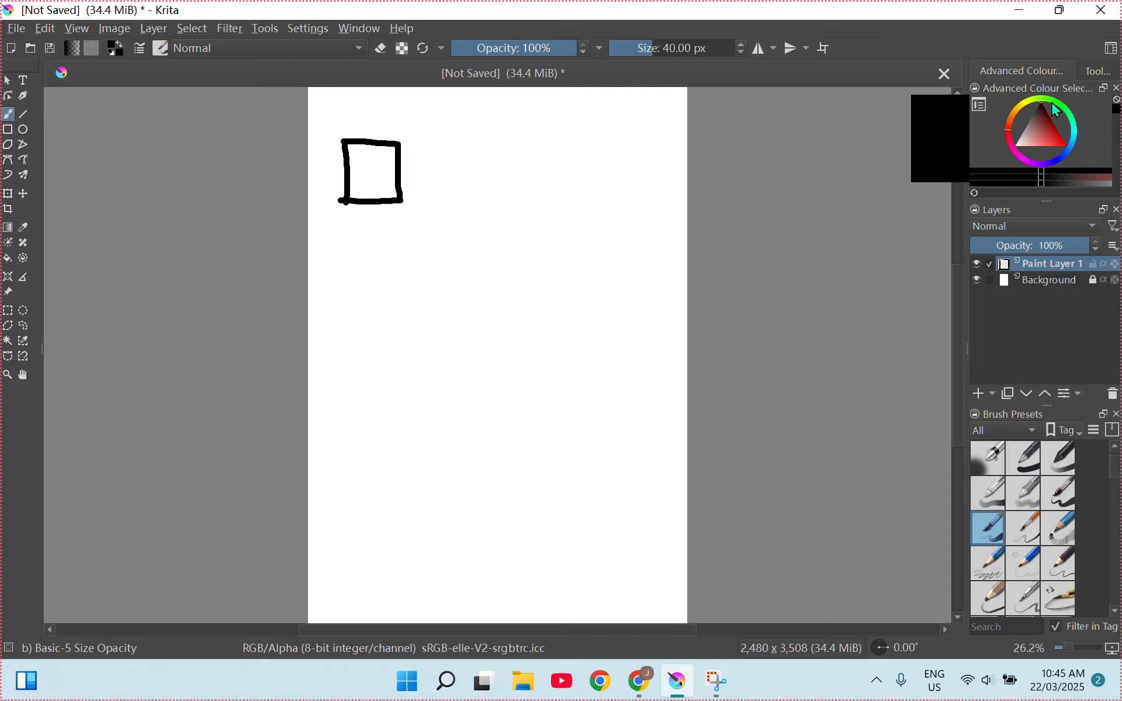
drag(1039, 106, 1056, 137)
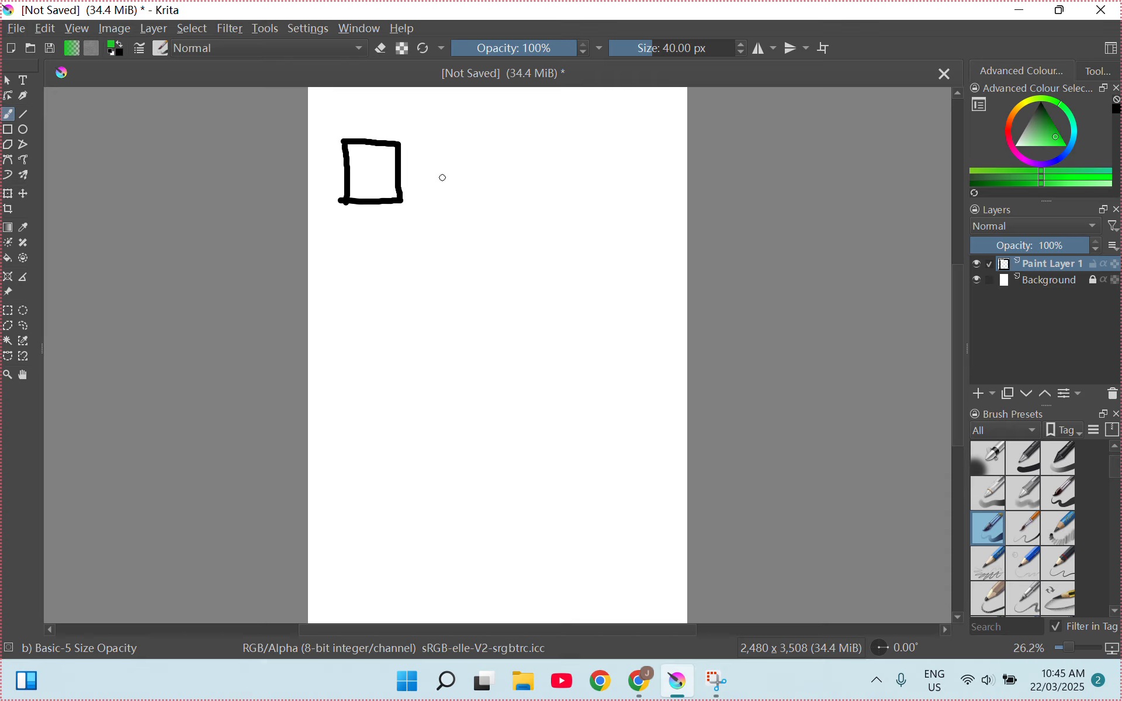
mouse_move(490, 151)
mouse_down()
mouse_move(454, 172)
mouse_move(473, 188)
mouse_move(502, 184)
mouse_move(490, 151)
mouse_up()
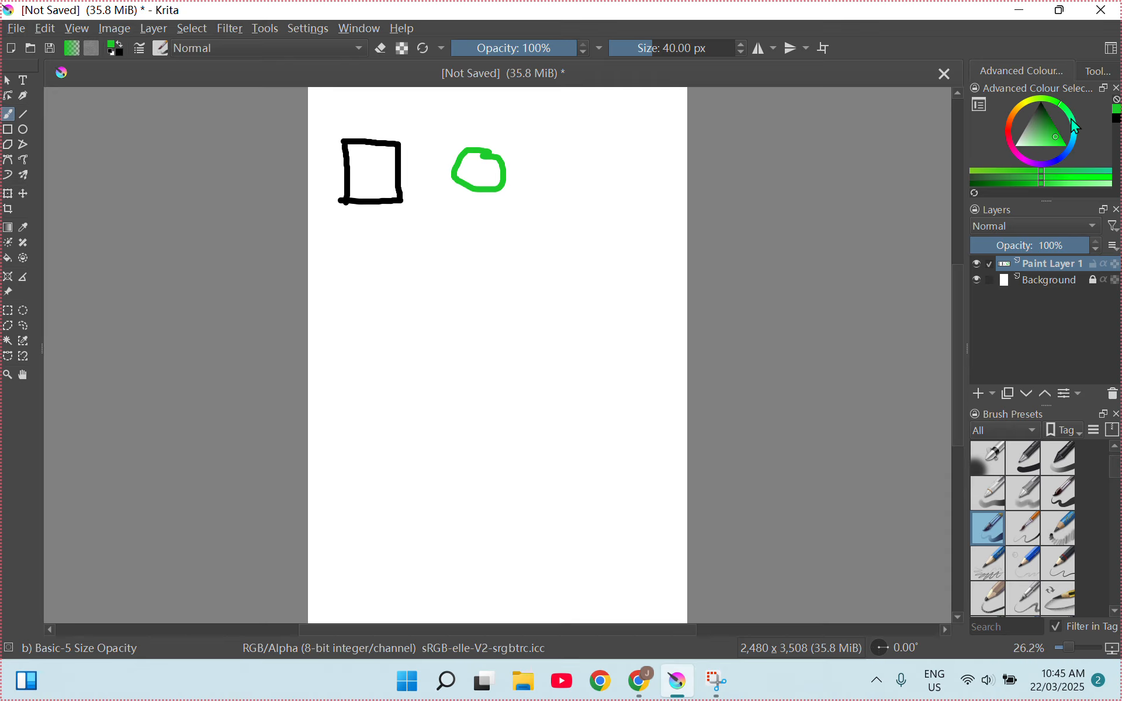
Brush a muted-blue right triangle below the square and circle, and try to select it with the Select Shapes tool.
drag(1072, 119, 1037, 138)
drag(397, 240, 397, 298)
mouse_move(400, 240)
mouse_down()
mouse_move(451, 298)
mouse_move(400, 300)
mouse_up()
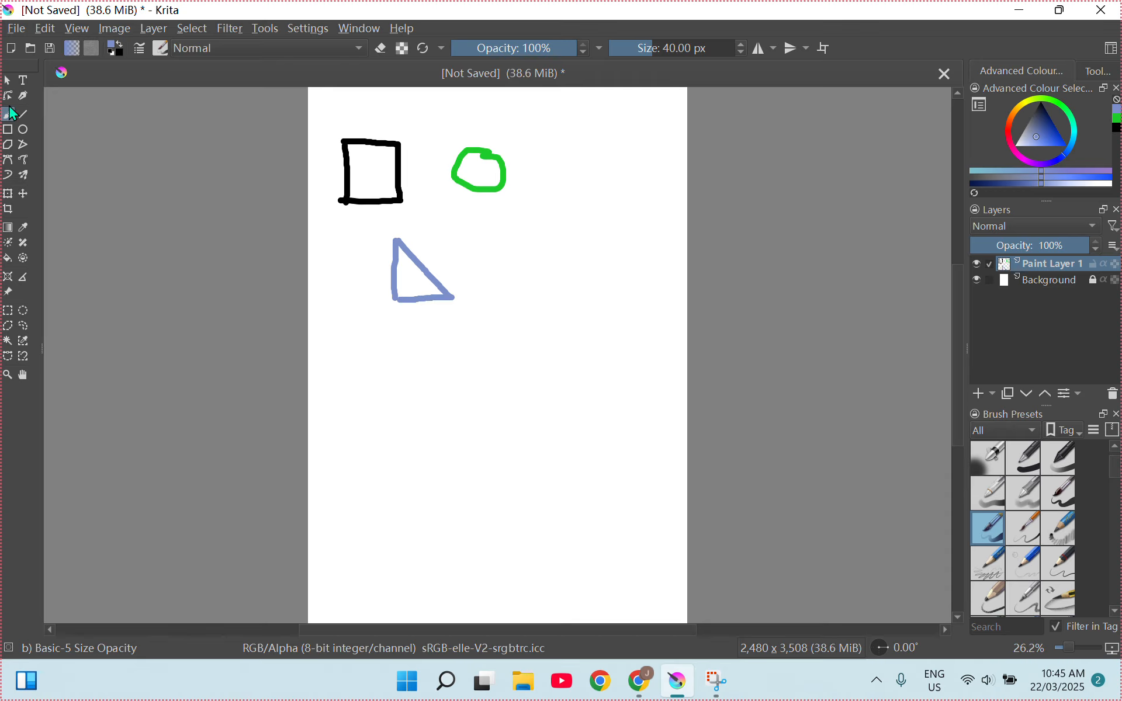
click(8, 83)
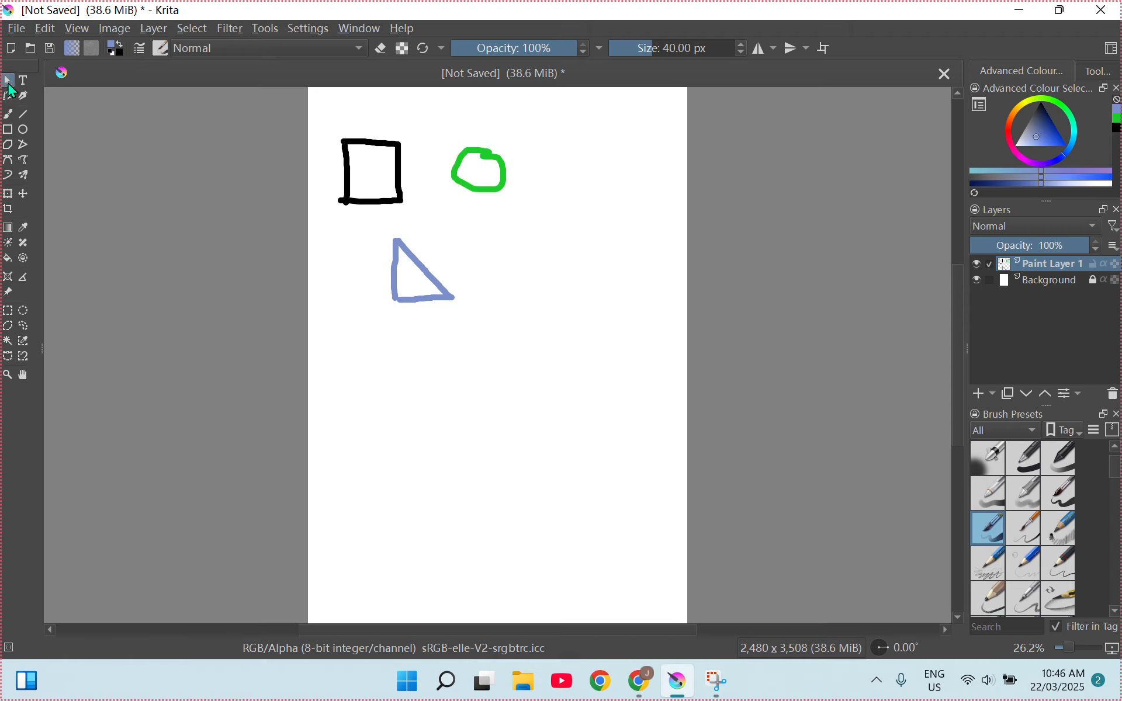
click(395, 252)
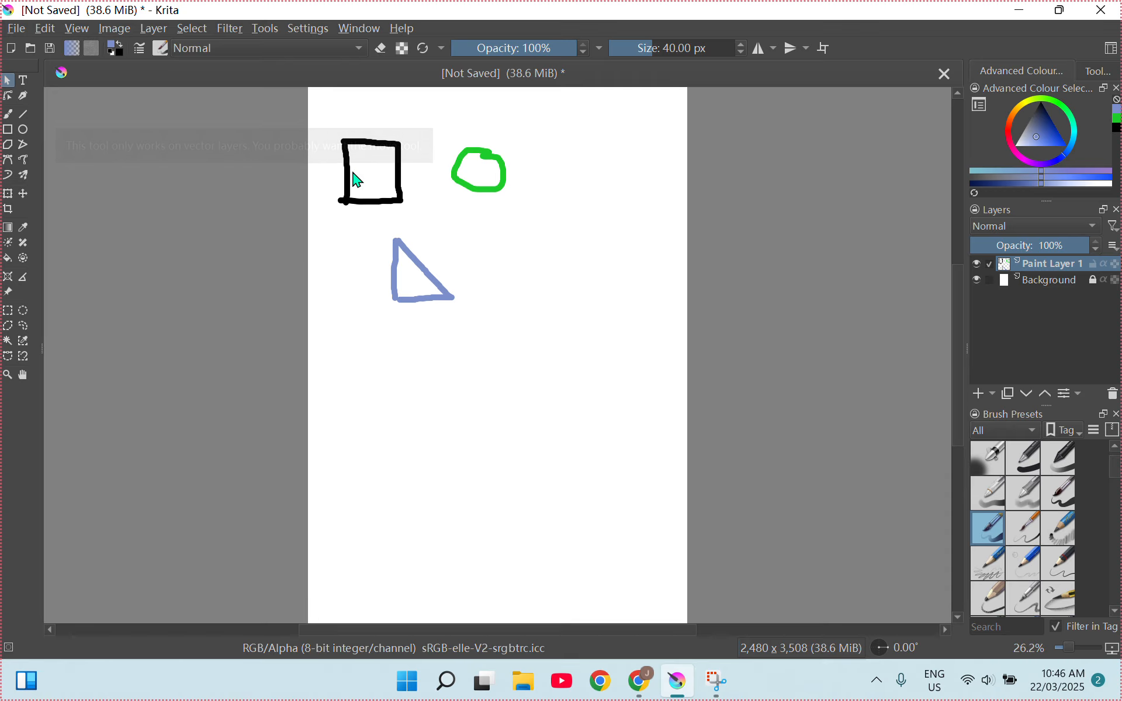
Add a text box to the right of the triangle reading "Fun Shapes" and save the text.
click(23, 80)
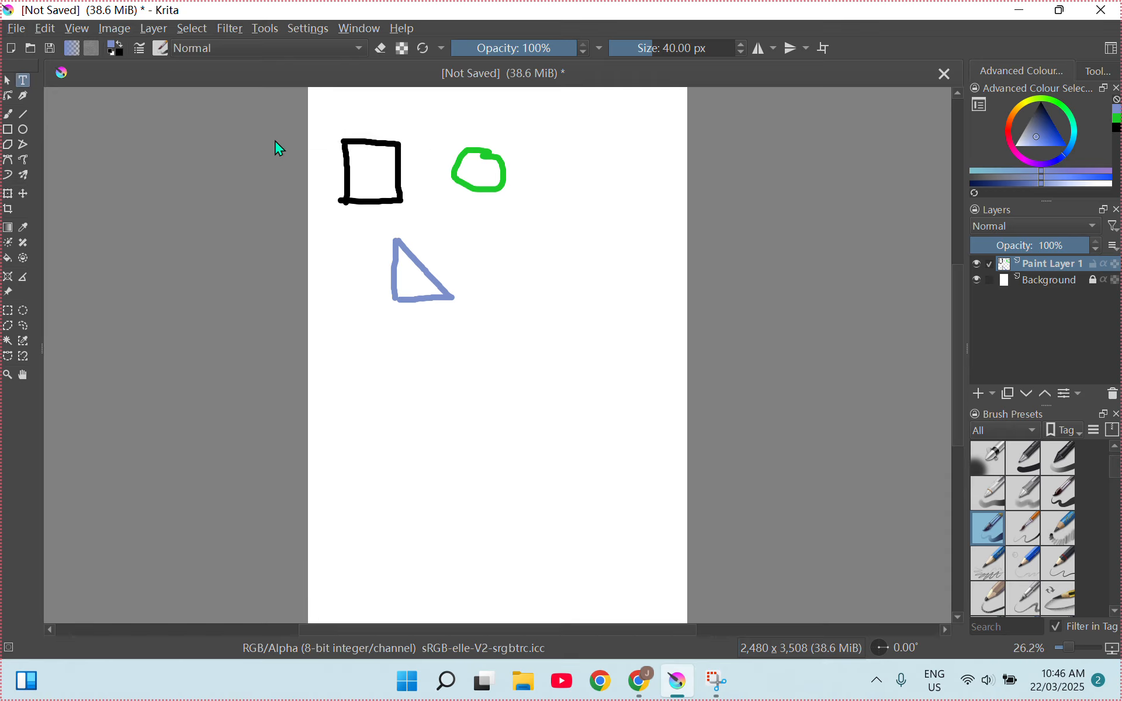
drag(506, 232, 602, 274)
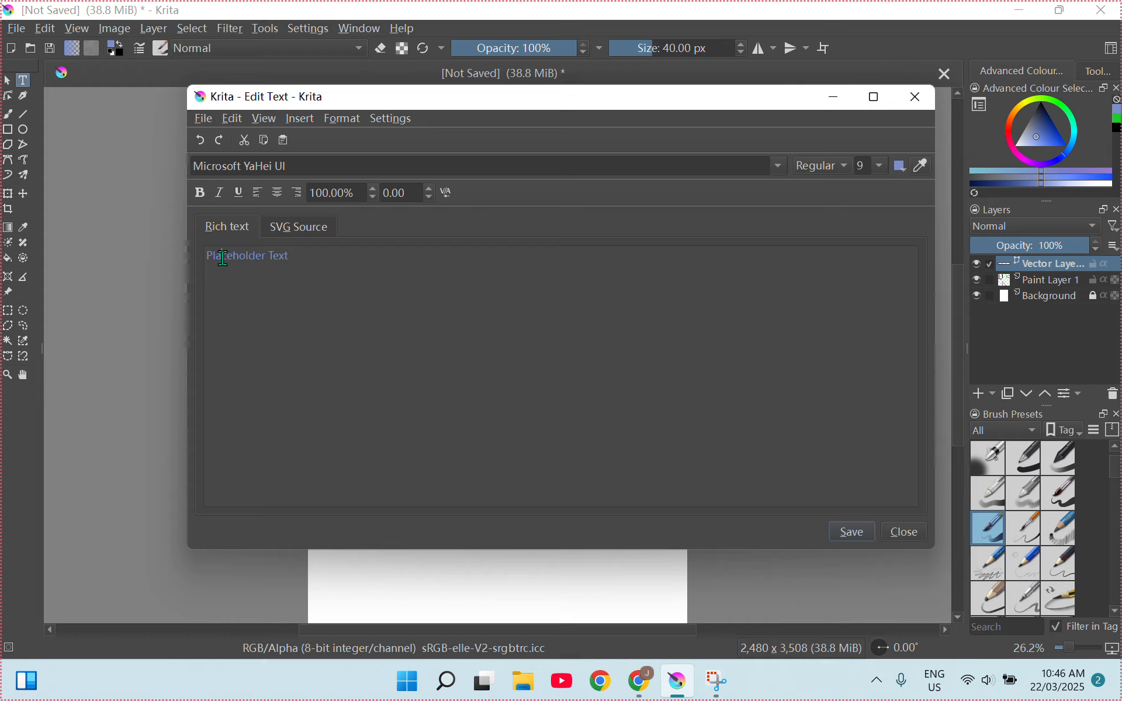
drag(293, 258, 199, 259)
key(BackSpace)
text(F)
key(Caps_Lock)
text(un Sha)
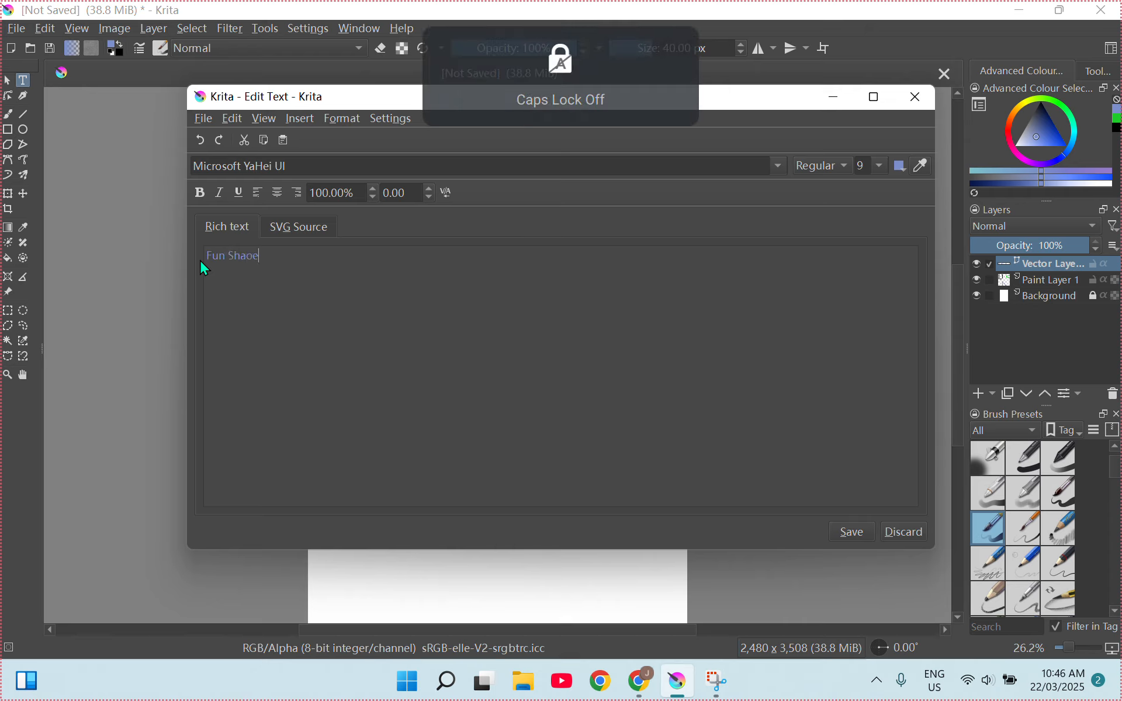
text(pes)
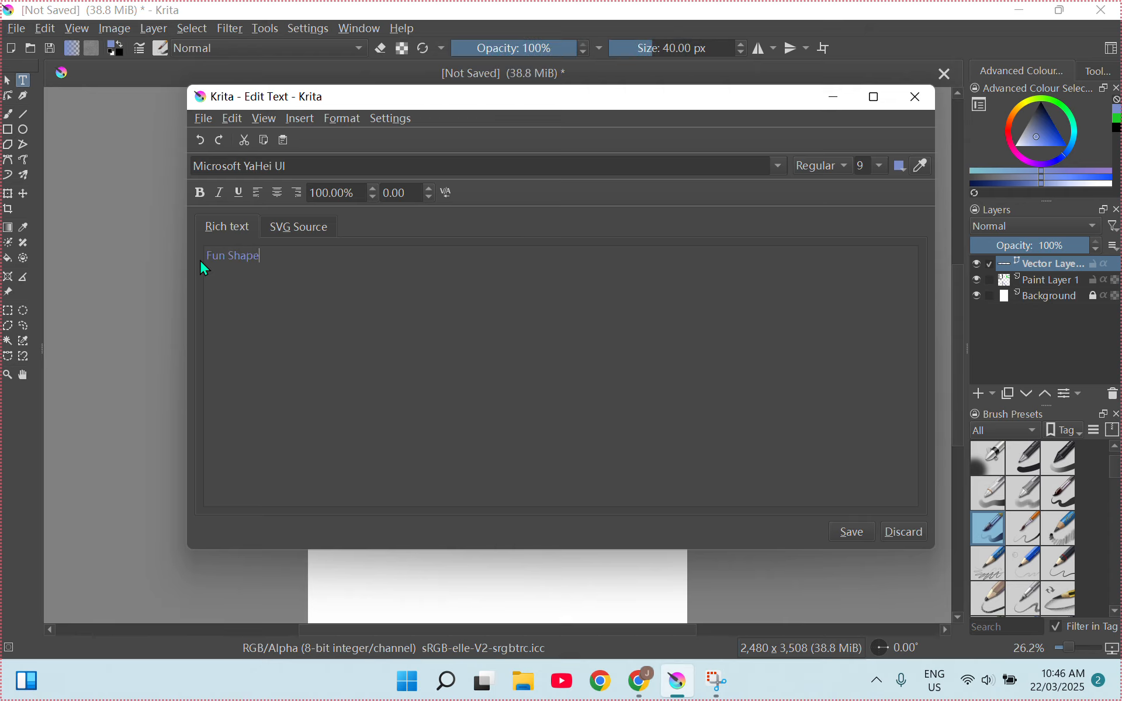
click(854, 534)
Inspect the SVG source and style definitions of the "Fun Shapes" text, and close the text editor.
click(305, 232)
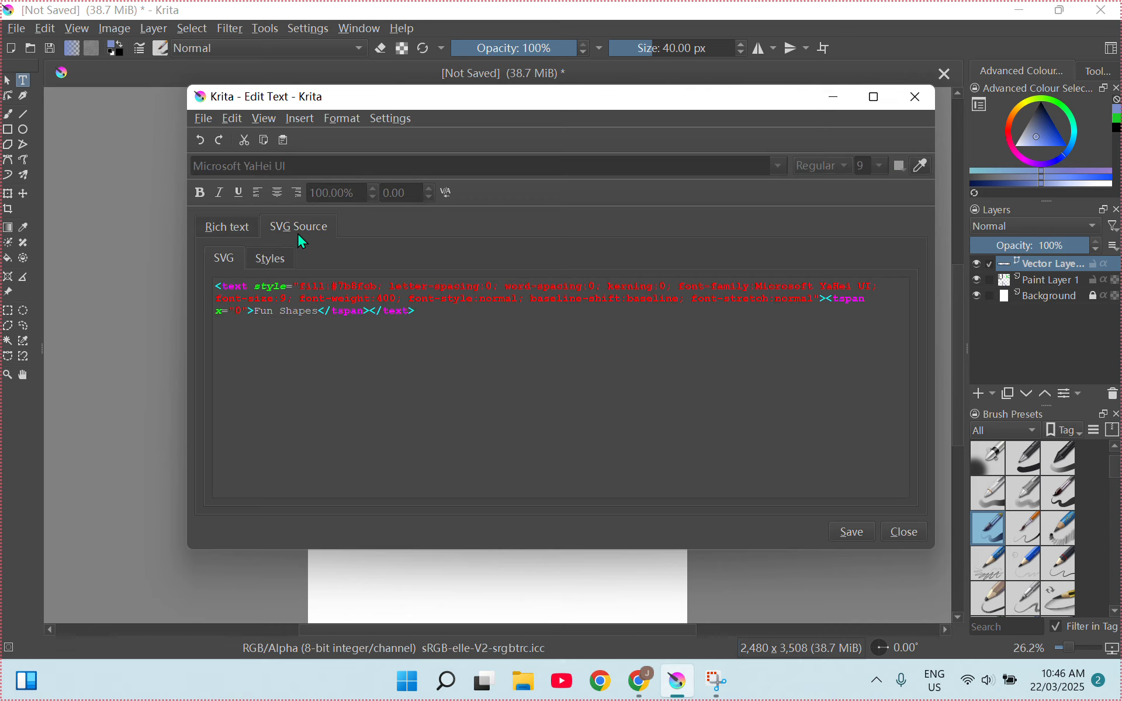
click(283, 256)
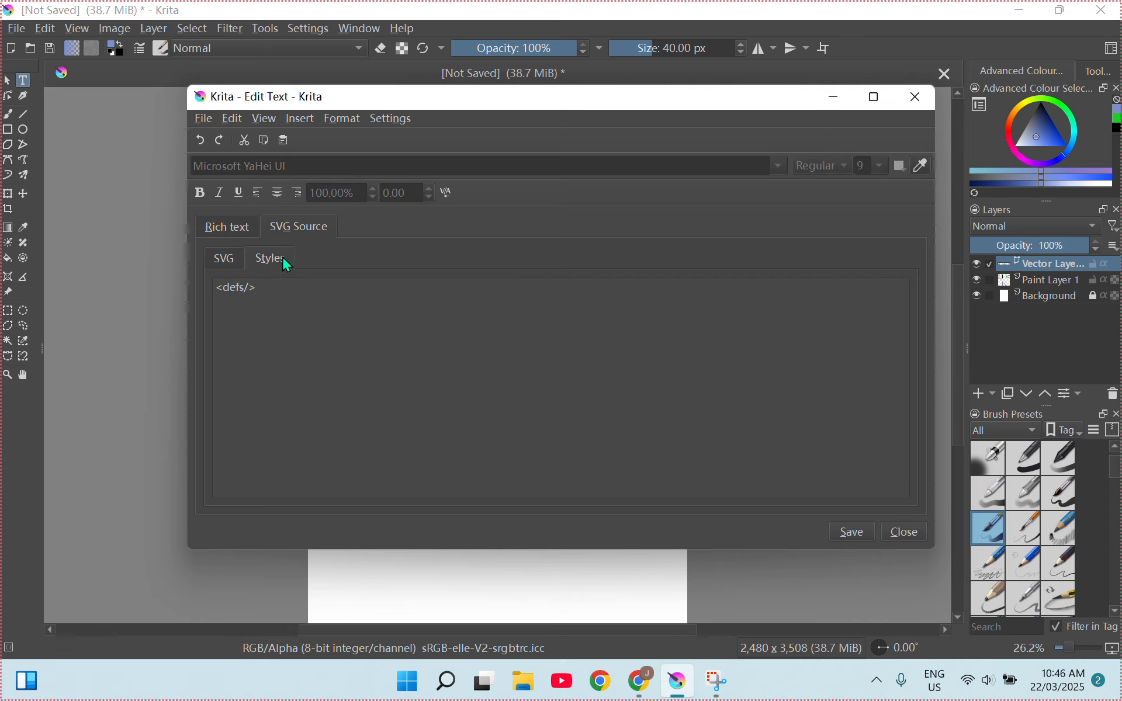
click(230, 252)
click(230, 229)
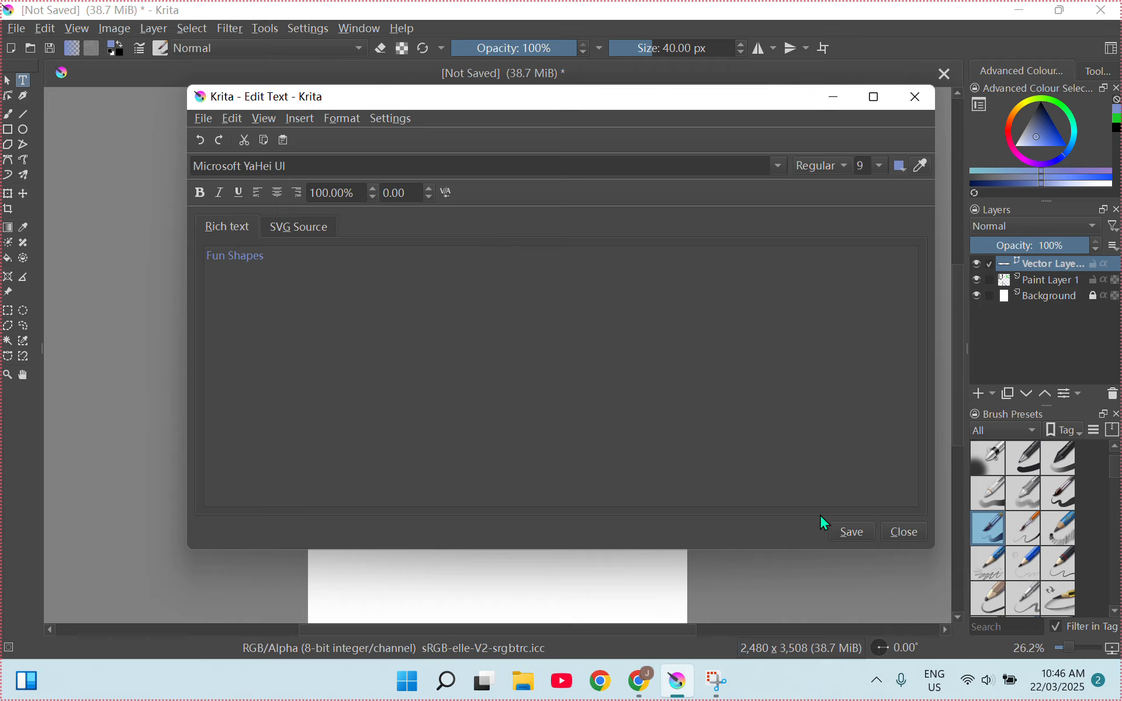
click(906, 530)
click(526, 244)
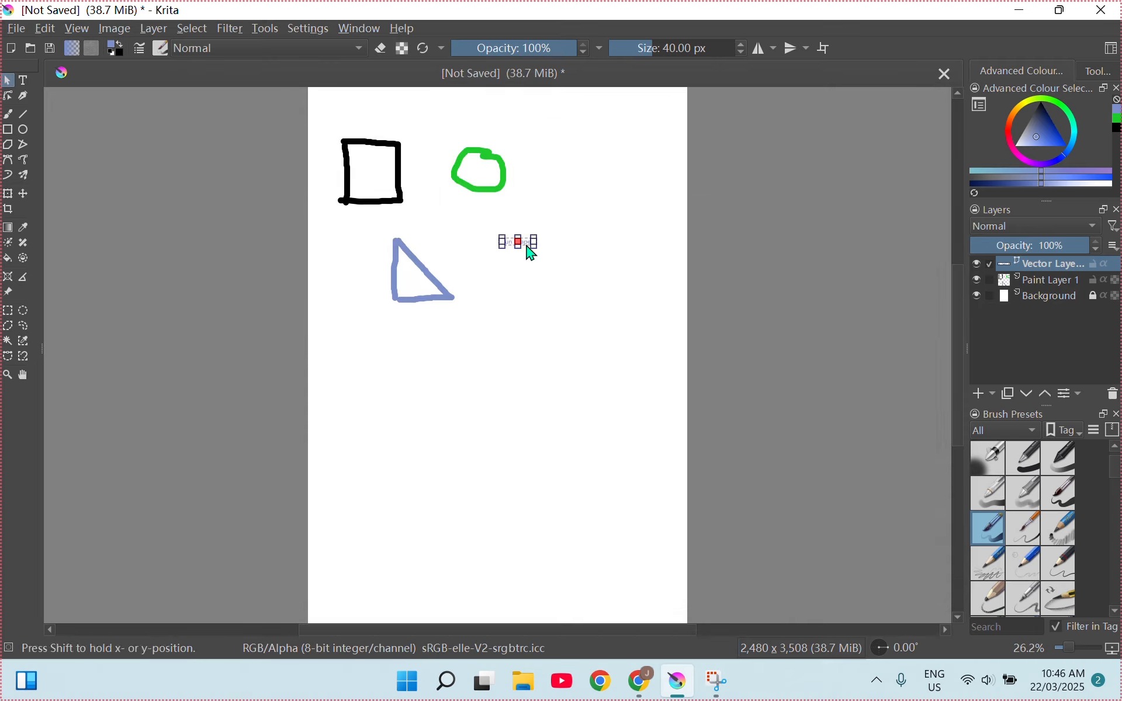
click(522, 264)
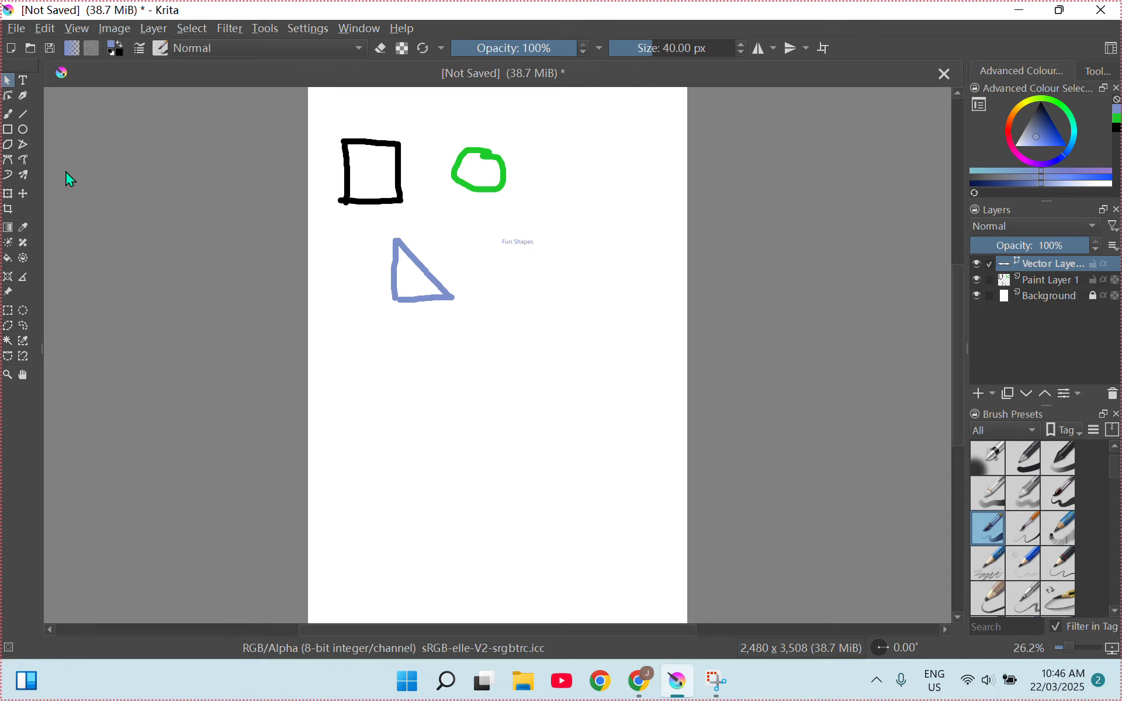
Try to area-select the drawn shapes with the Edit Shapes tool.
click(10, 100)
drag(398, 337, 580, 422)
drag(415, 338, 327, 111)
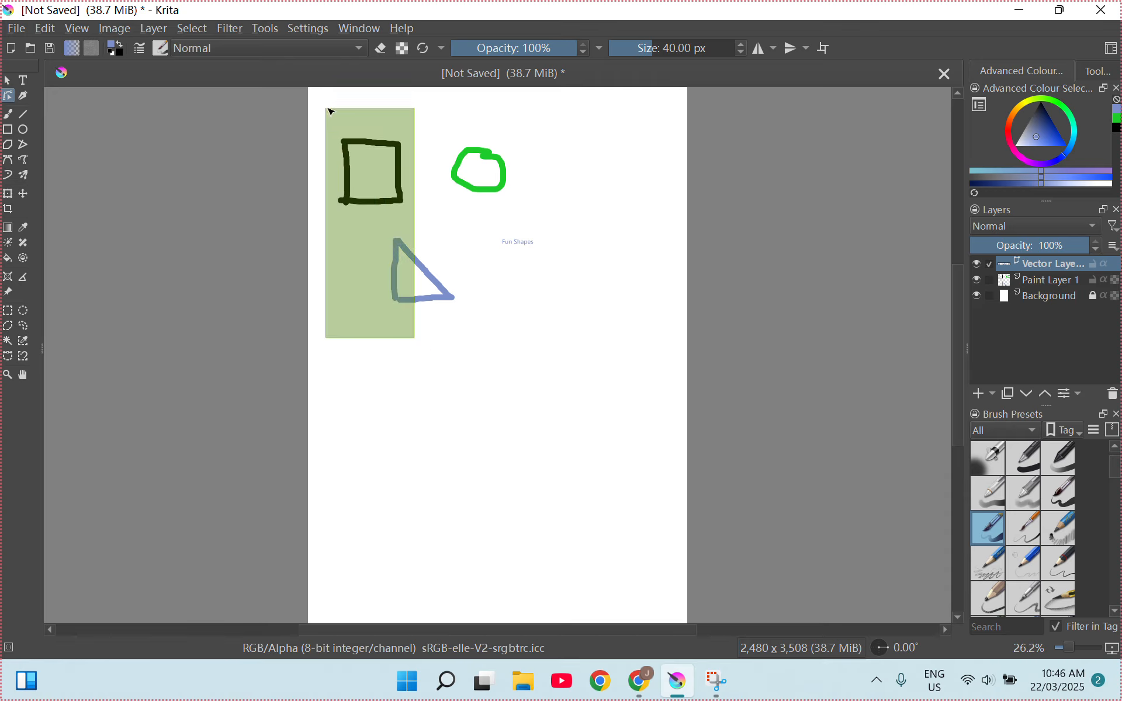
Draw several looping, overlapping blue calligraphy strokes across the middle of the page below the triangle.
click(23, 96)
mouse_move(361, 375)
mouse_down()
mouse_move(572, 401)
mouse_move(381, 358)
mouse_move(356, 366)
mouse_move(570, 476)
mouse_up()
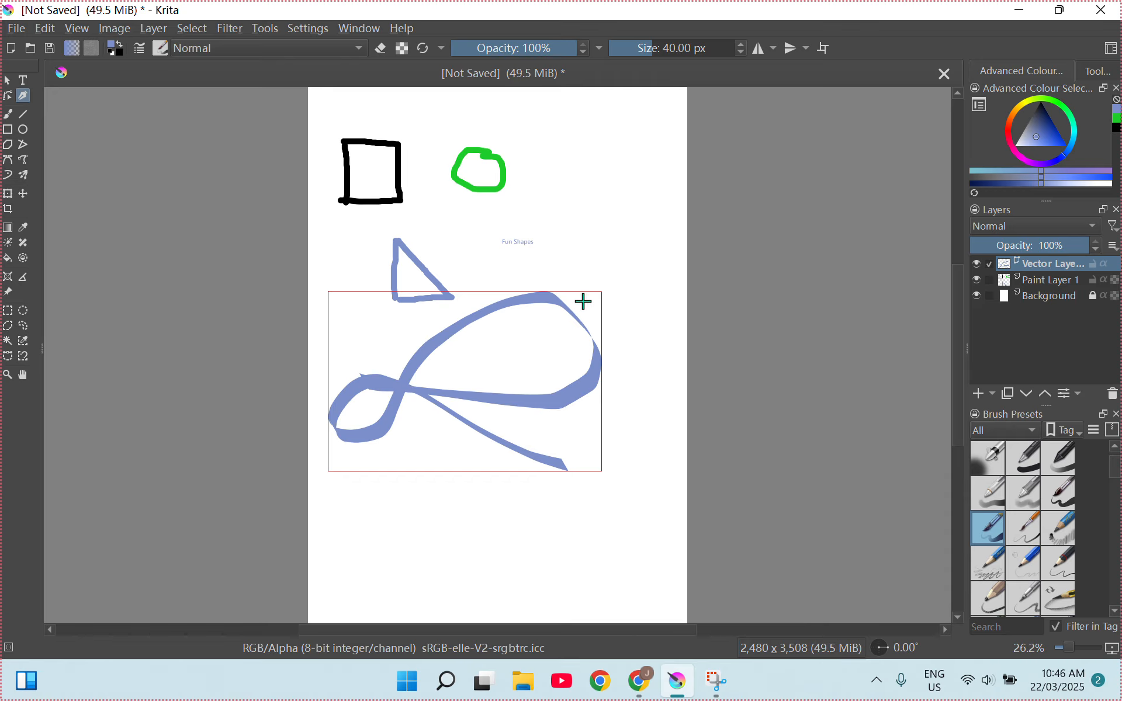
drag(583, 302, 464, 433)
mouse_move(372, 358)
mouse_down()
mouse_move(593, 357)
mouse_move(453, 414)
mouse_move(563, 450)
mouse_move(453, 406)
mouse_move(520, 418)
mouse_up()
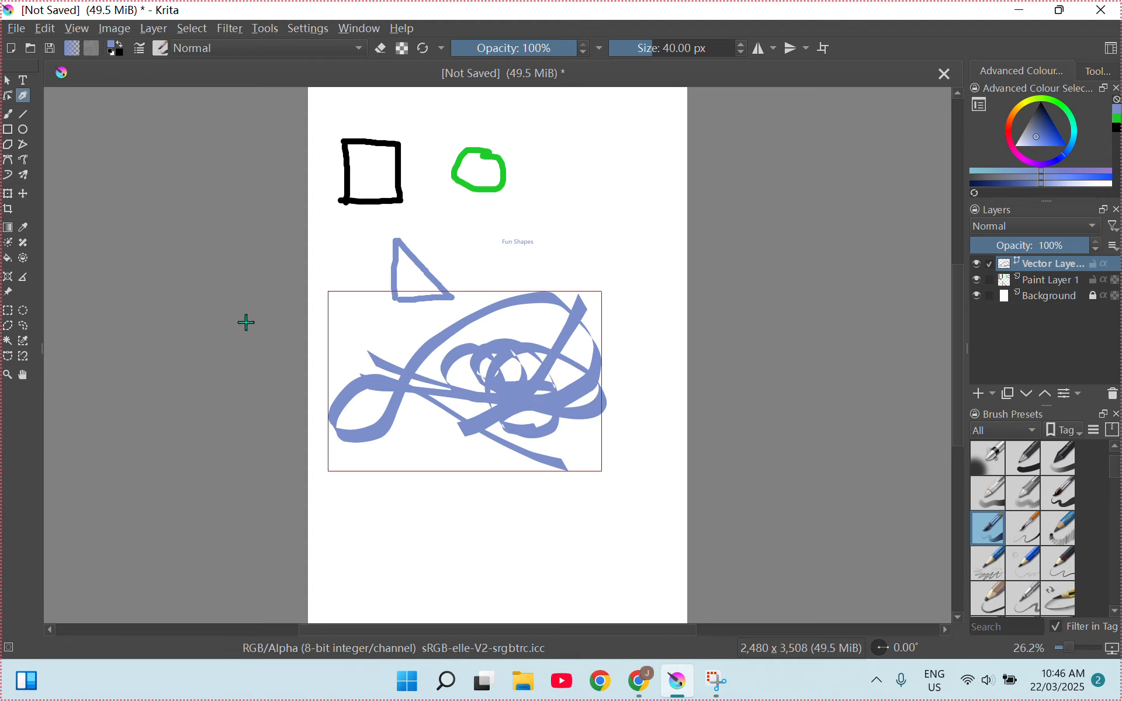
Try to paint with the Freehand Brush on the vector layer and on the Background layer.
click(9, 114)
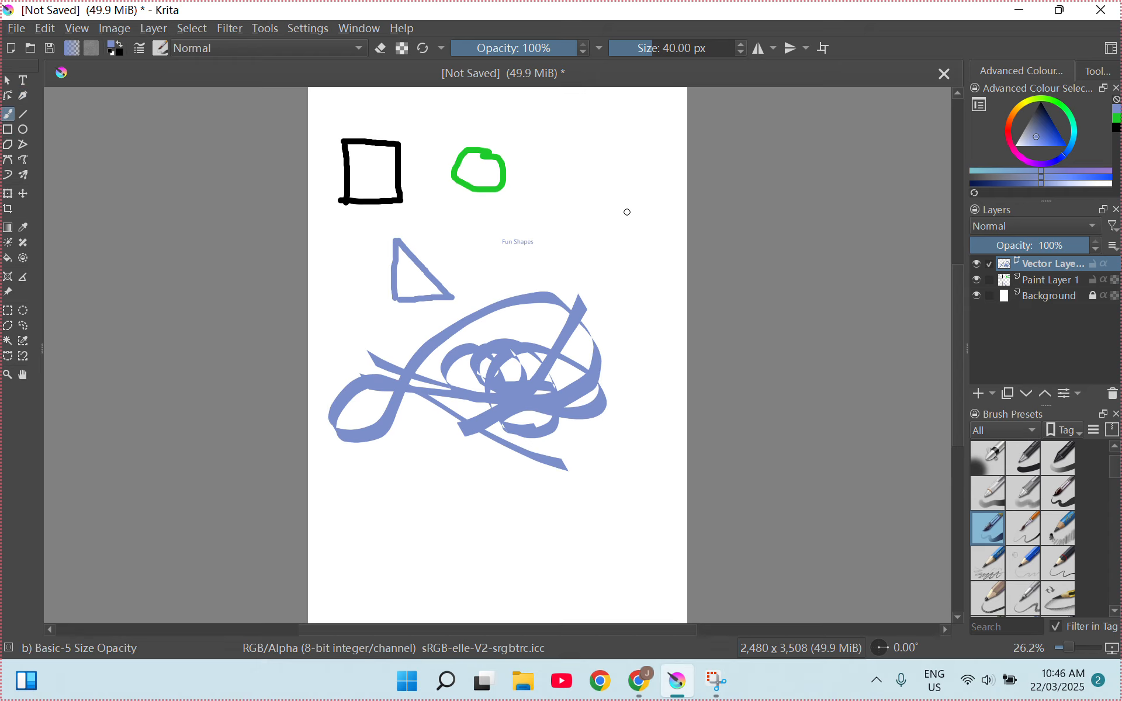
click(611, 201)
click(1050, 281)
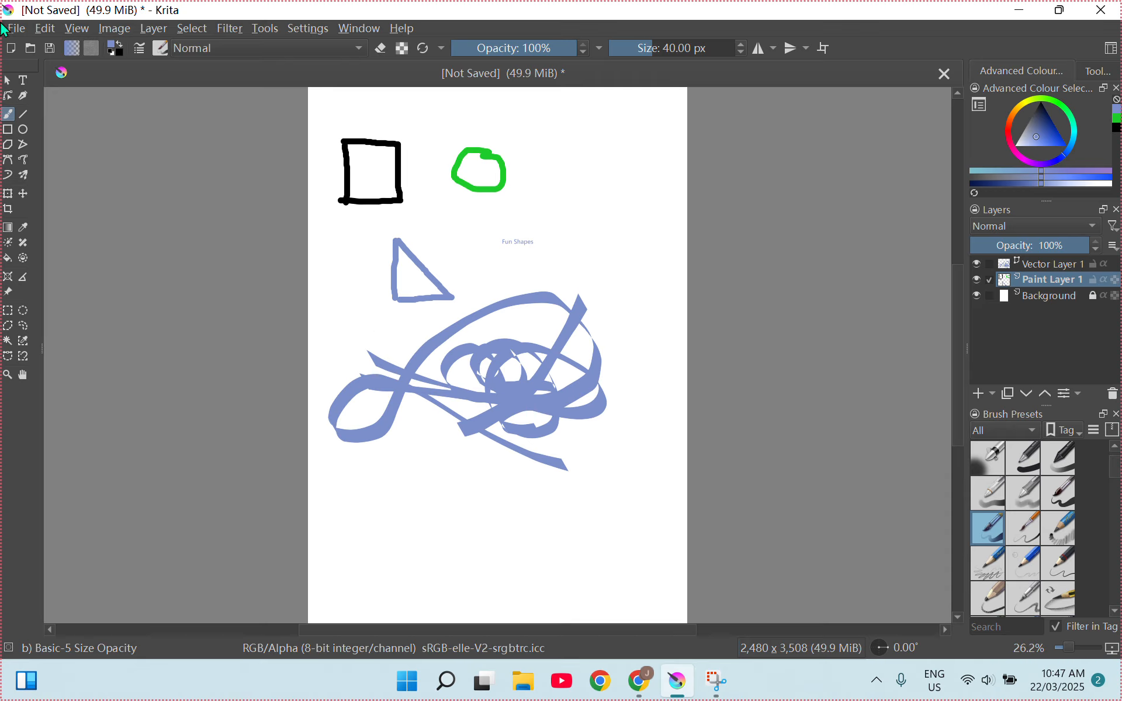
click(1038, 297)
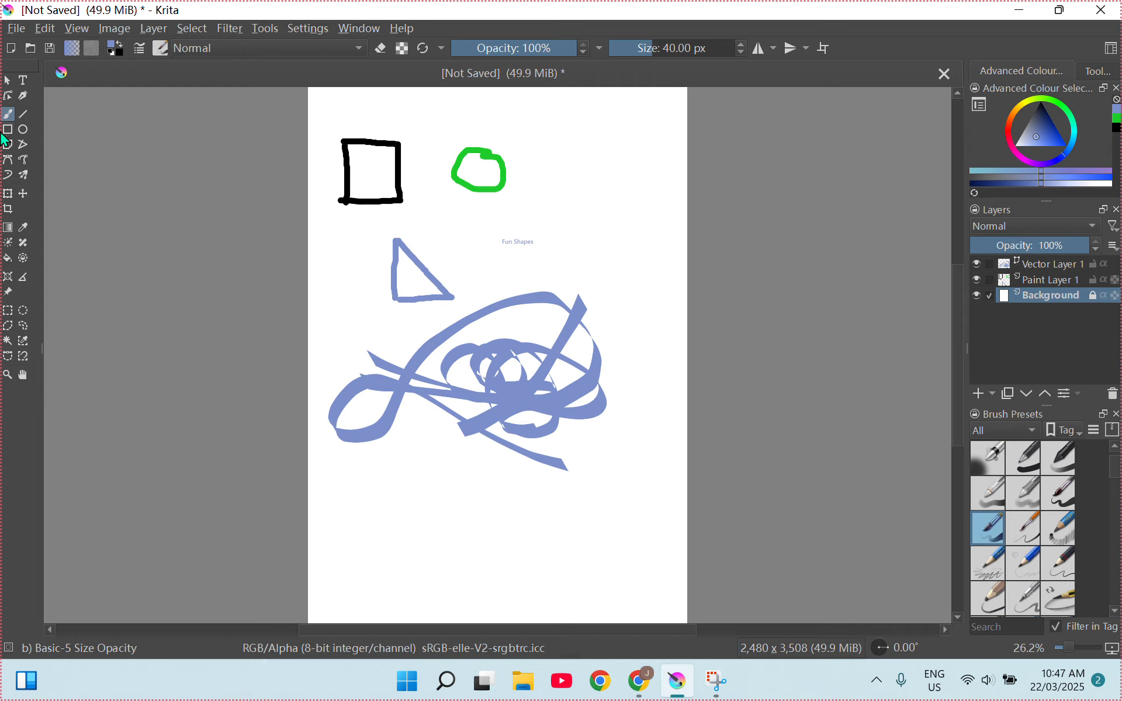
click(643, 230)
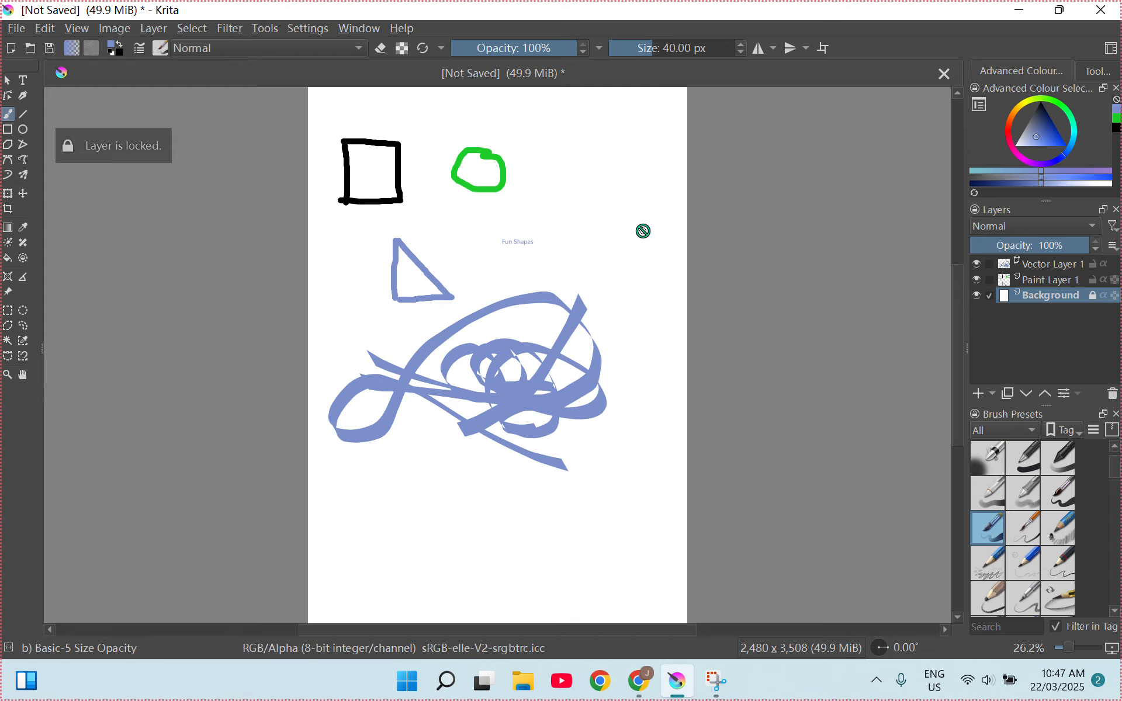
Brush overlapping blue loops on Paint Layer 1, from right of the green circle to the page's right edge.
click(1035, 281)
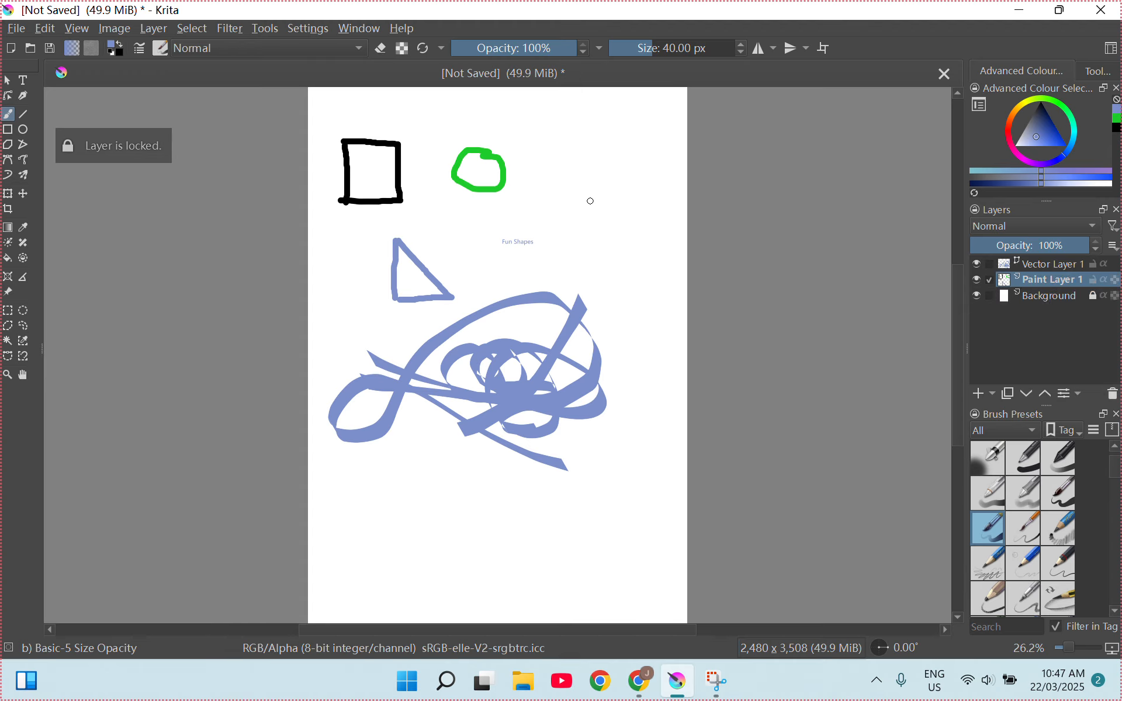
mouse_move(585, 159)
mouse_down()
mouse_move(636, 175)
mouse_move(652, 196)
mouse_move(692, 179)
mouse_up()
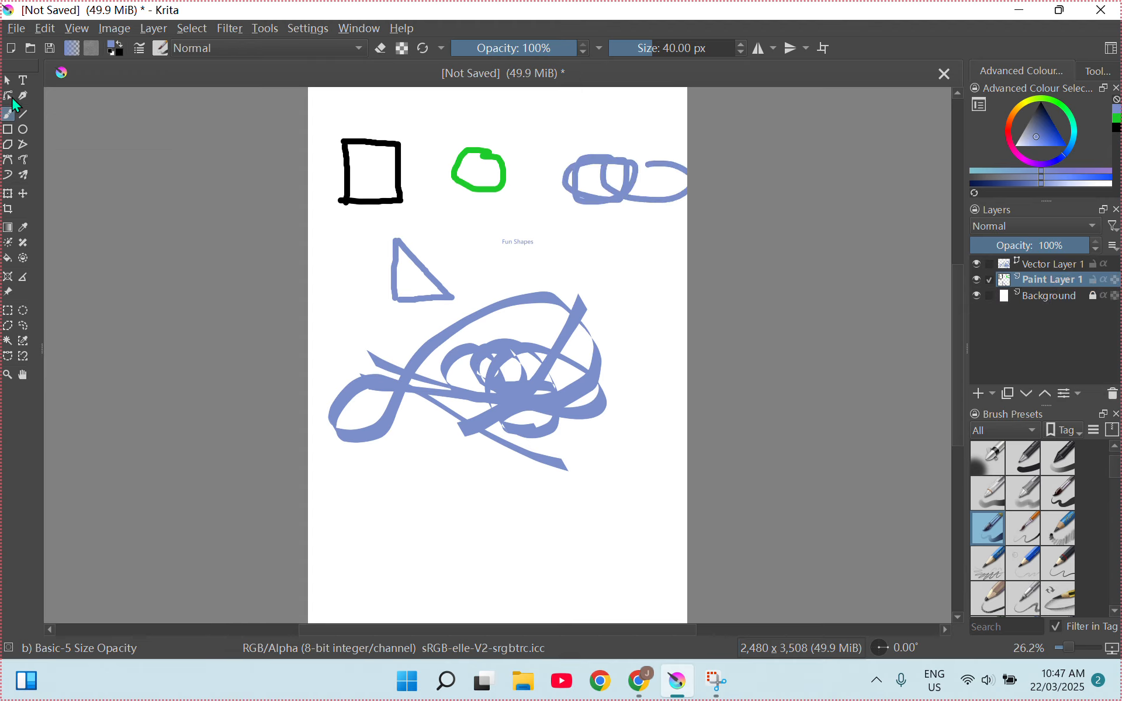
Draw two straight lines: a near-vertical one about 995 px long beside the calligraphy strokes and a horizontal one below them.
click(24, 115)
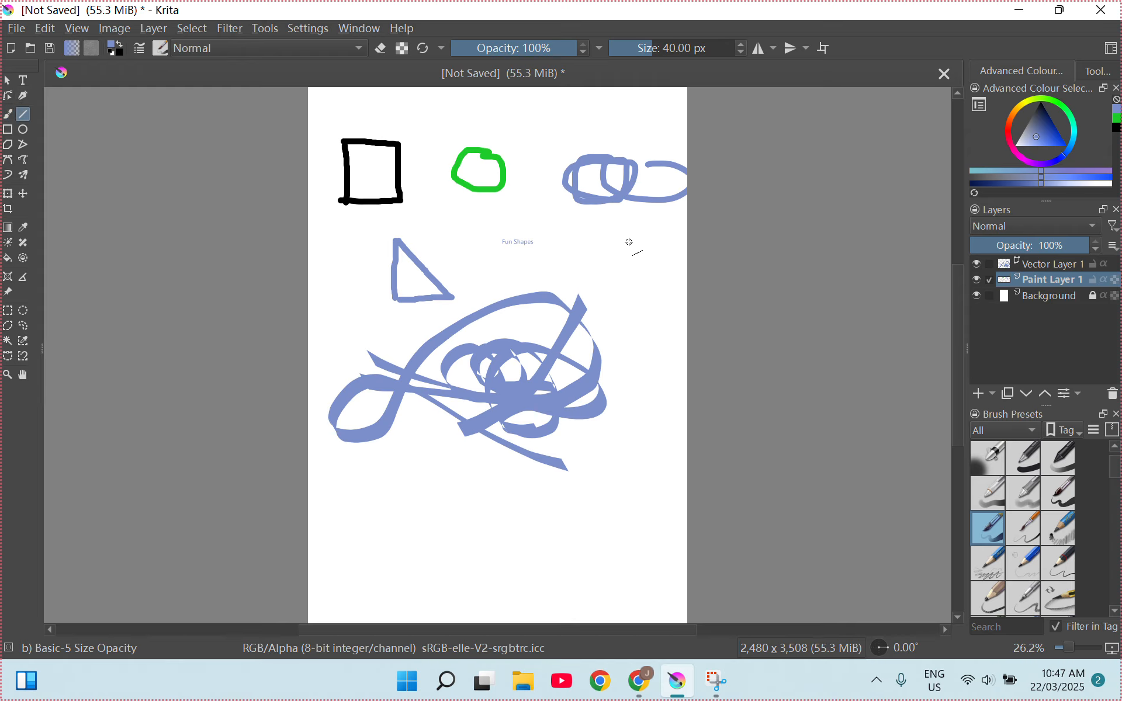
drag(629, 242, 638, 392)
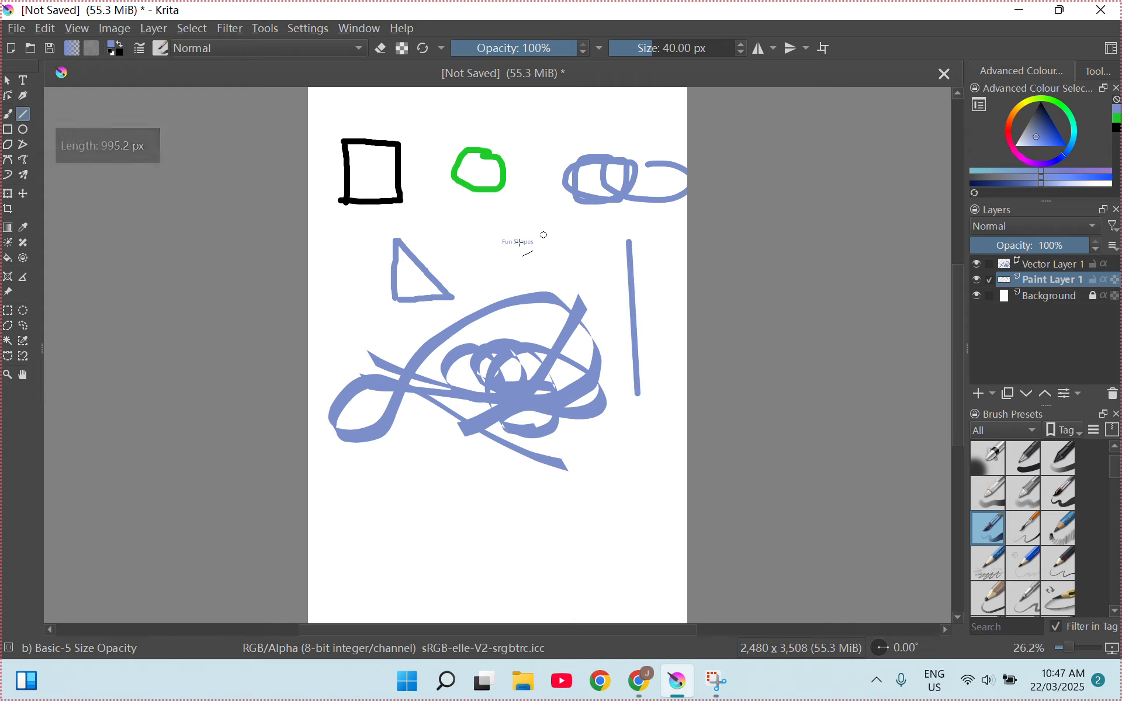
drag(389, 516, 645, 516)
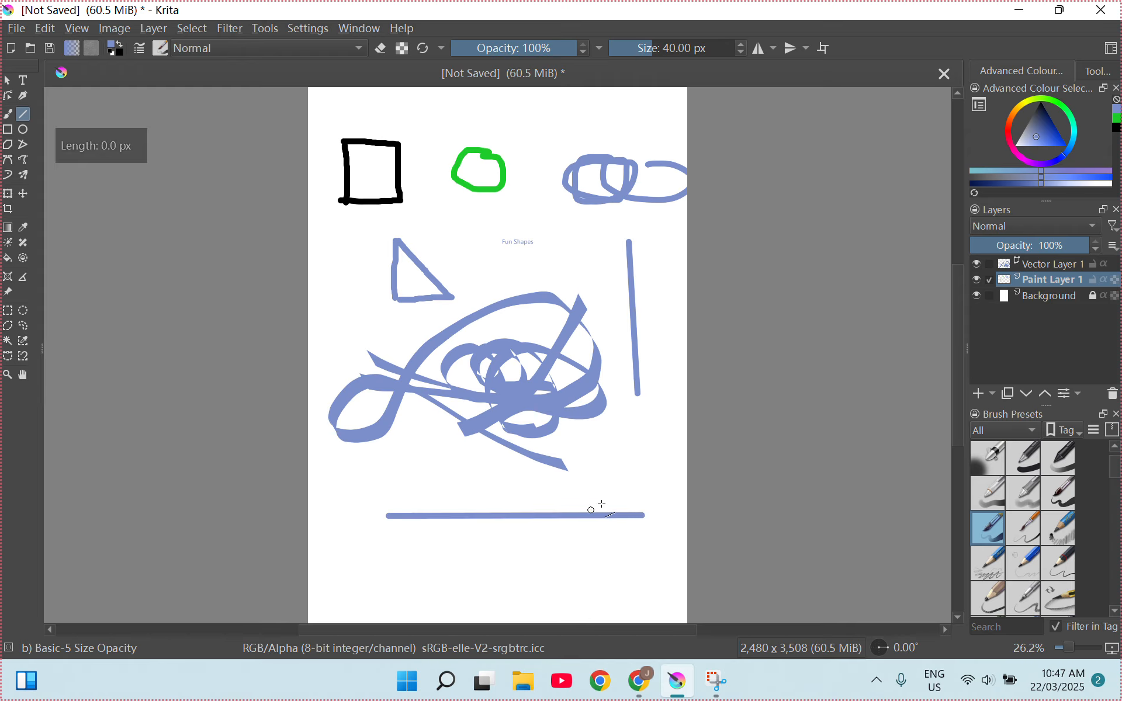
Draw a wide rectangle above the green circle and an ellipse between the Fun Shapes text and the near-vertical line.
click(8, 129)
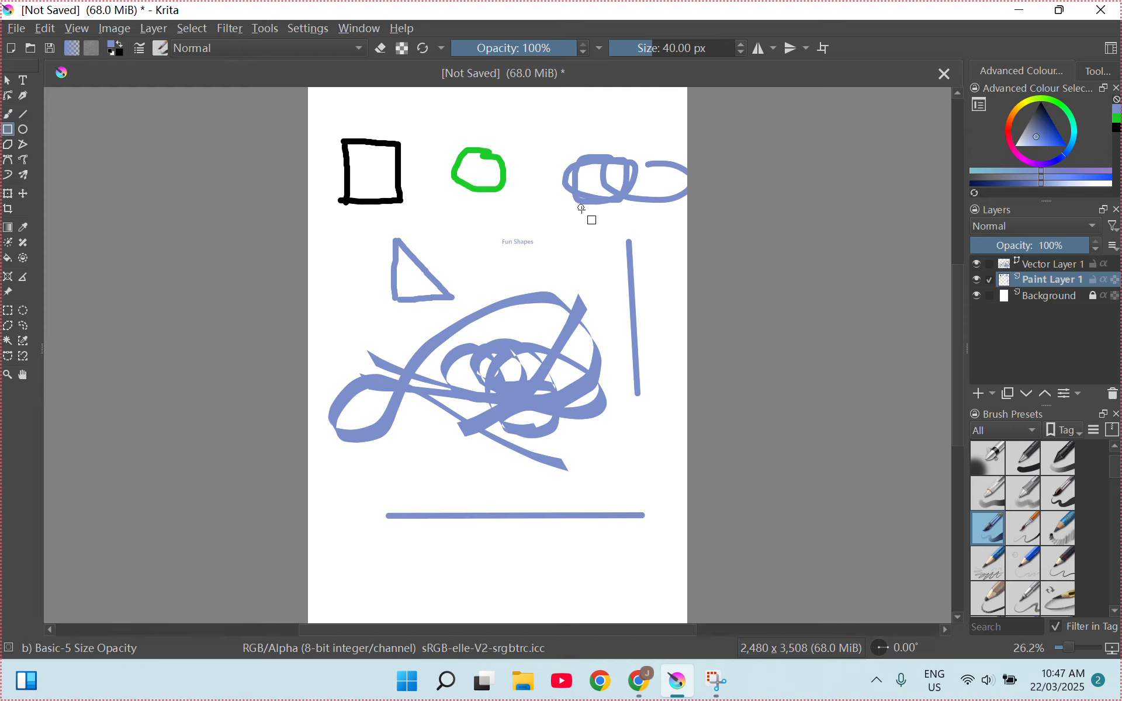
drag(485, 107, 595, 153)
click(23, 129)
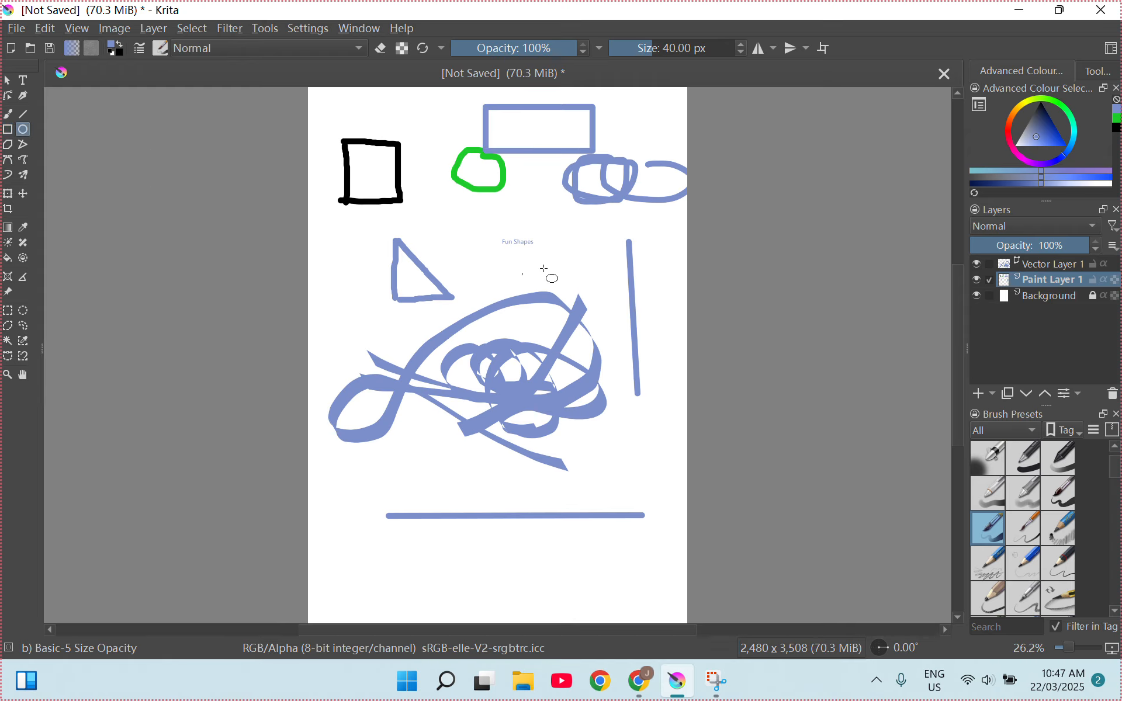
drag(566, 241, 629, 299)
Draw a closed, self-crossing polygon below the horizontal line at the foot of the page.
click(7, 144)
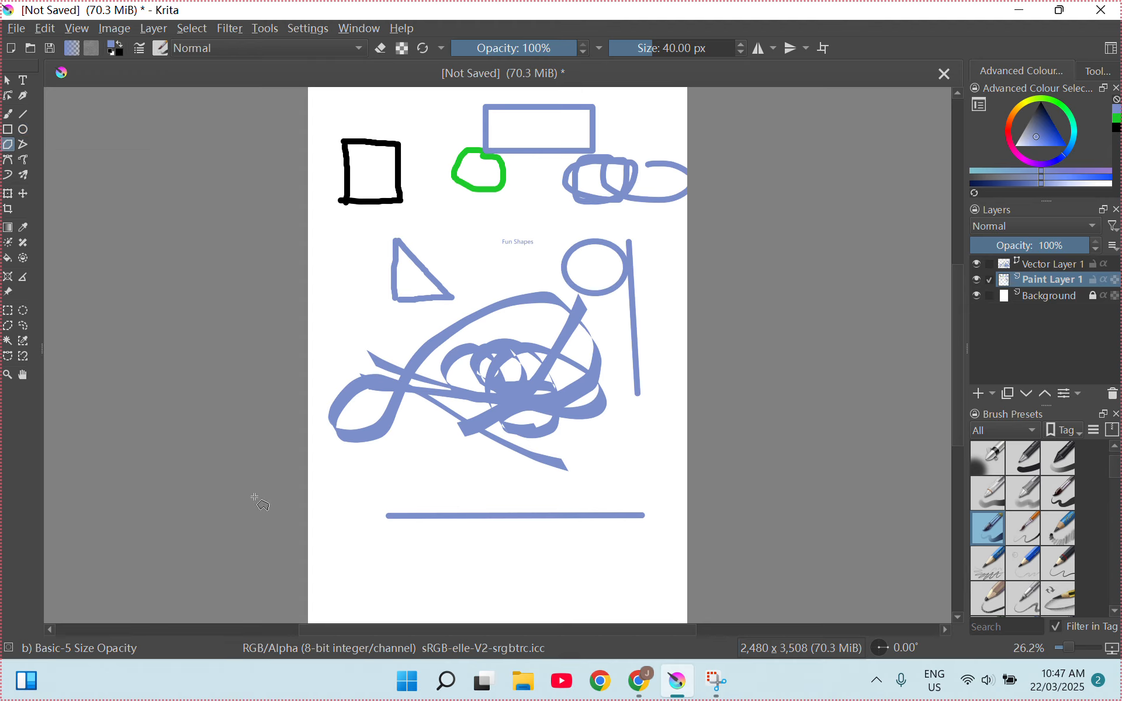
click(529, 587)
click(350, 513)
click(397, 607)
click(580, 613)
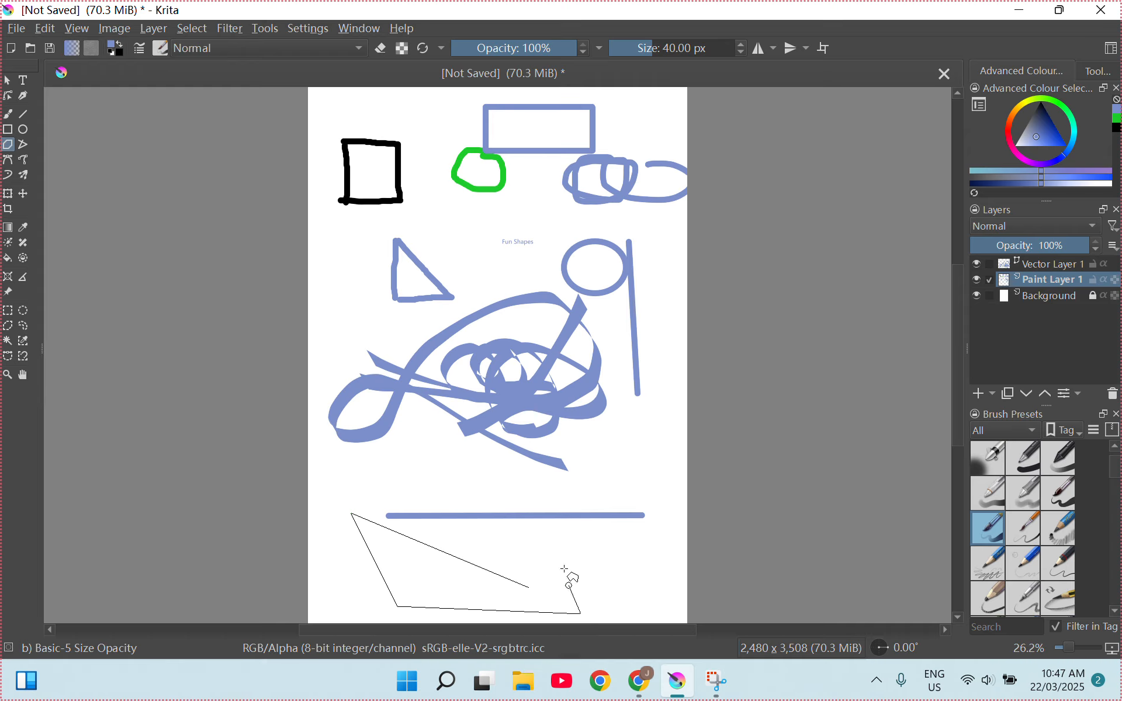
click(404, 605)
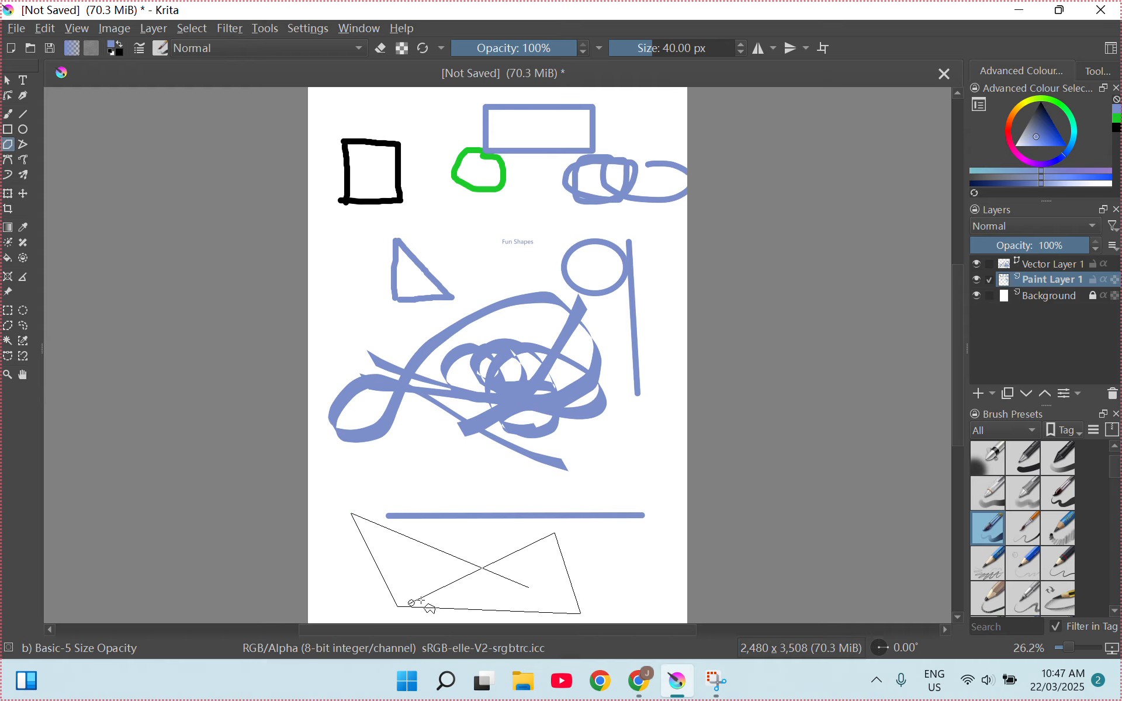
click(530, 589)
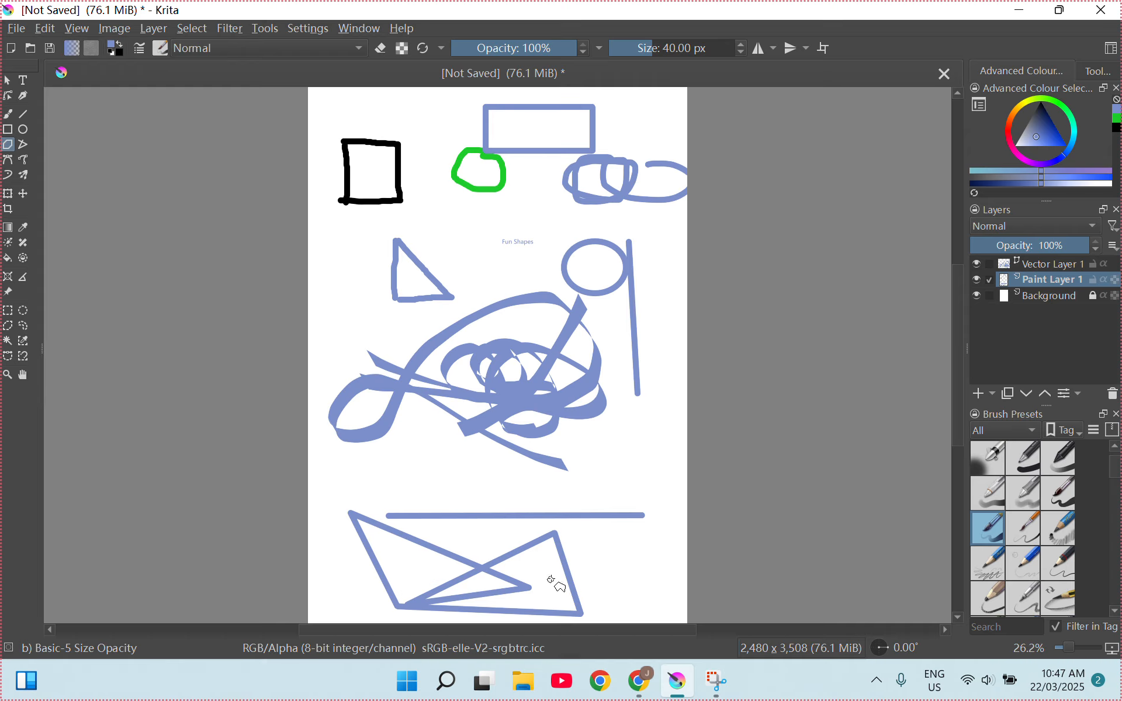
Draw a polyline of crossing straight segments around the triangle, reaching out to the page's left edge.
click(21, 145)
click(336, 354)
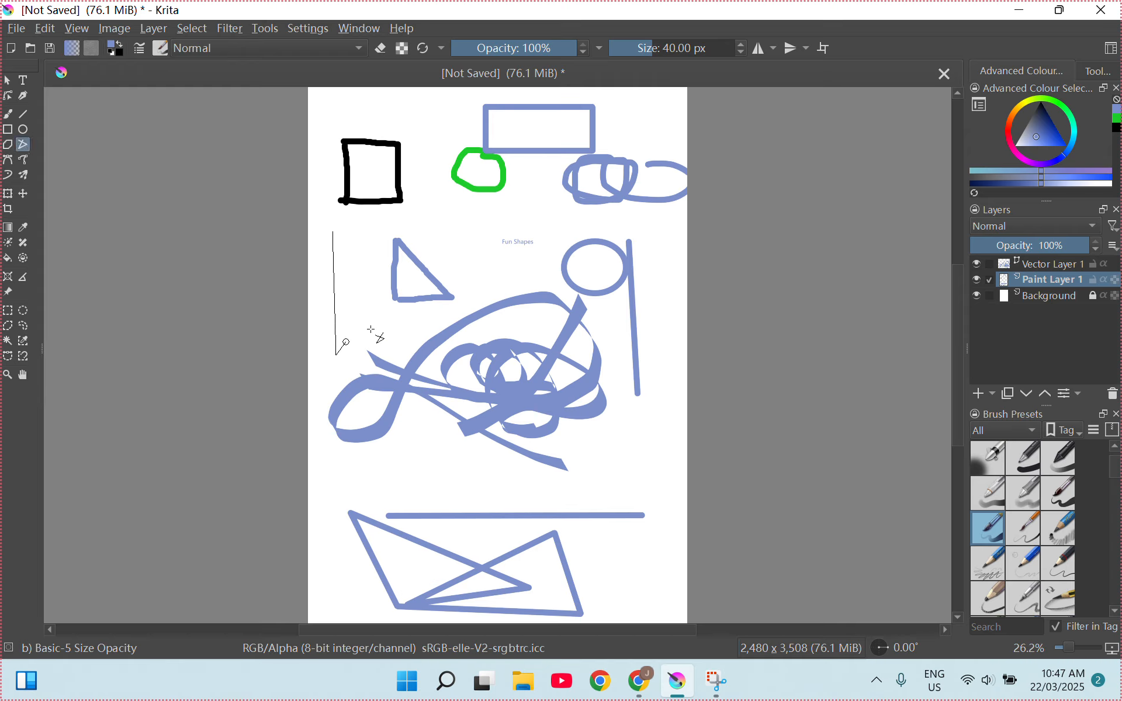
click(497, 263)
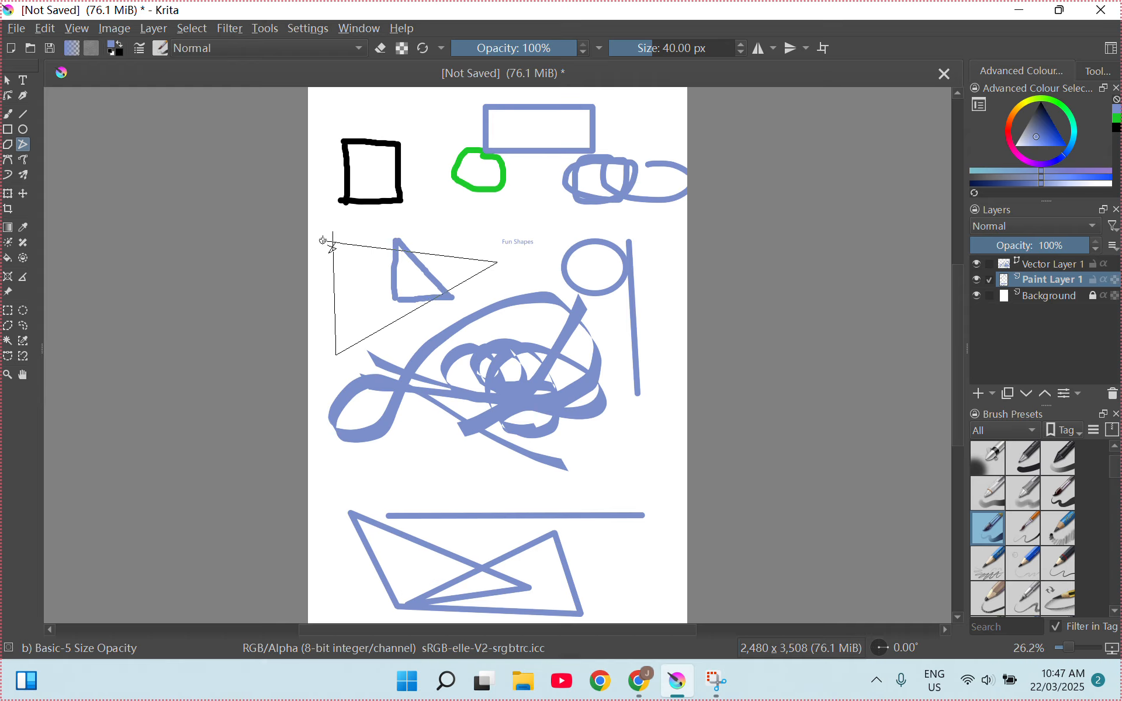
click(310, 339)
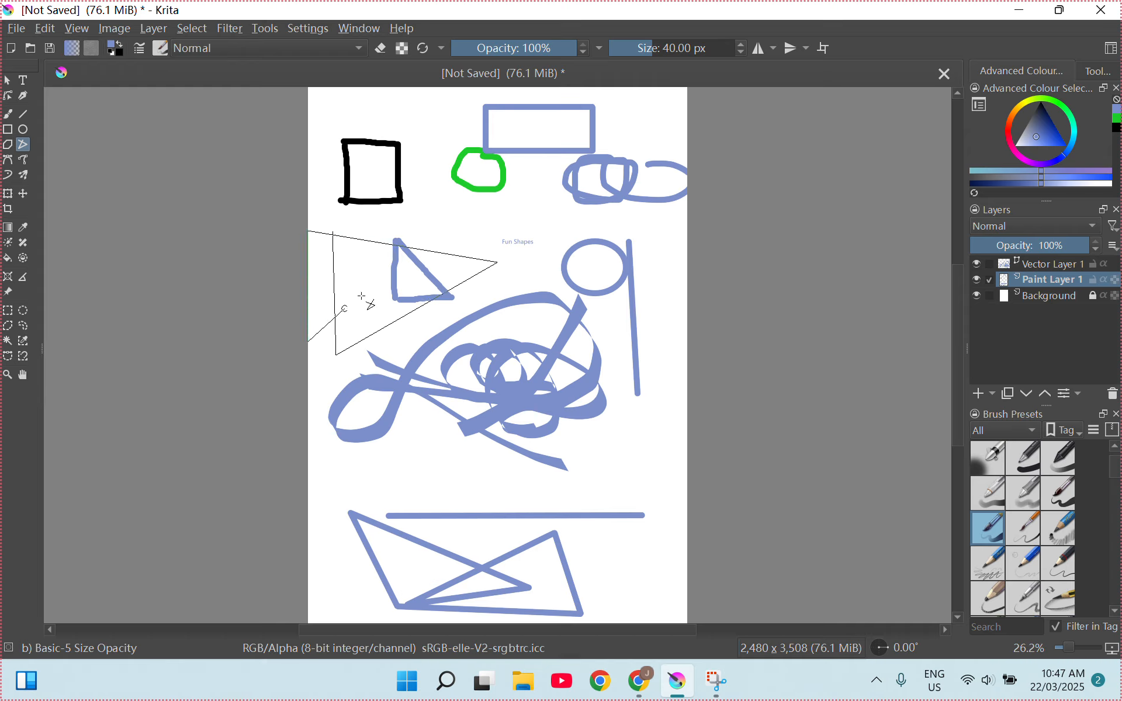
double_click(332, 232)
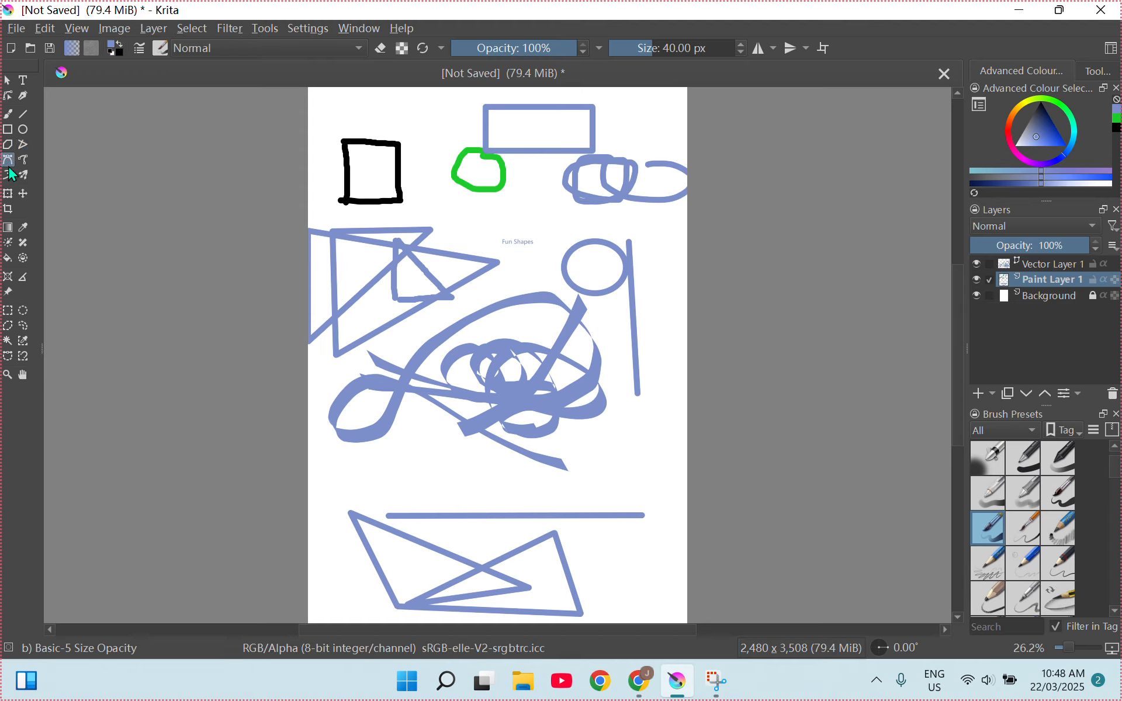
Draw a looping, angular Bezier curve under the calligraphy strokes and dismiss the app-update notification.
click(620, 434)
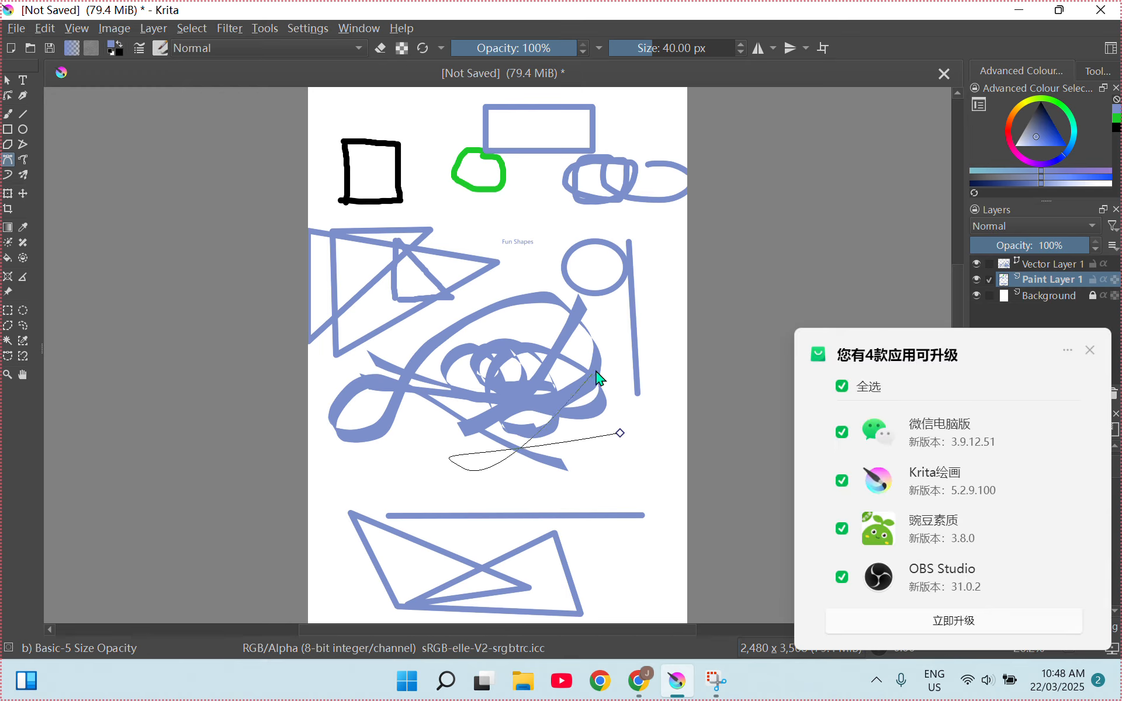
click(537, 482)
key(Return)
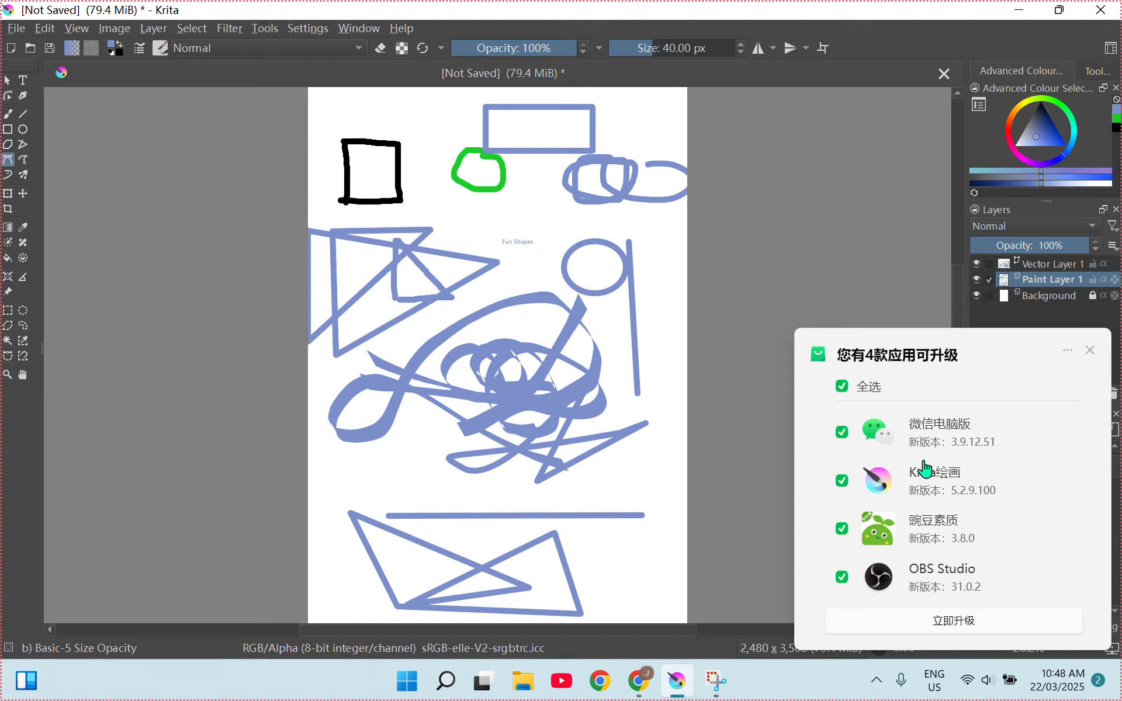
click(1089, 351)
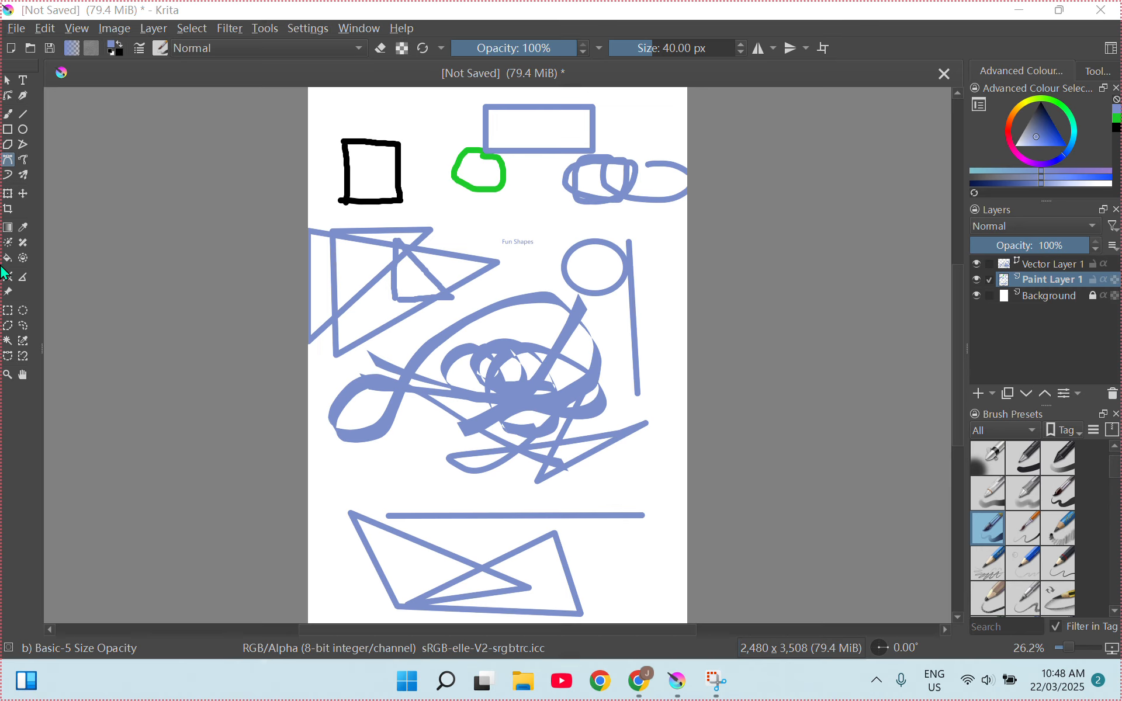
Draw a narrow pointed shape beside the Fun Shapes text with Freehand Path and overlapping loops under the calligraphy with the Dynamic Brush.
click(29, 159)
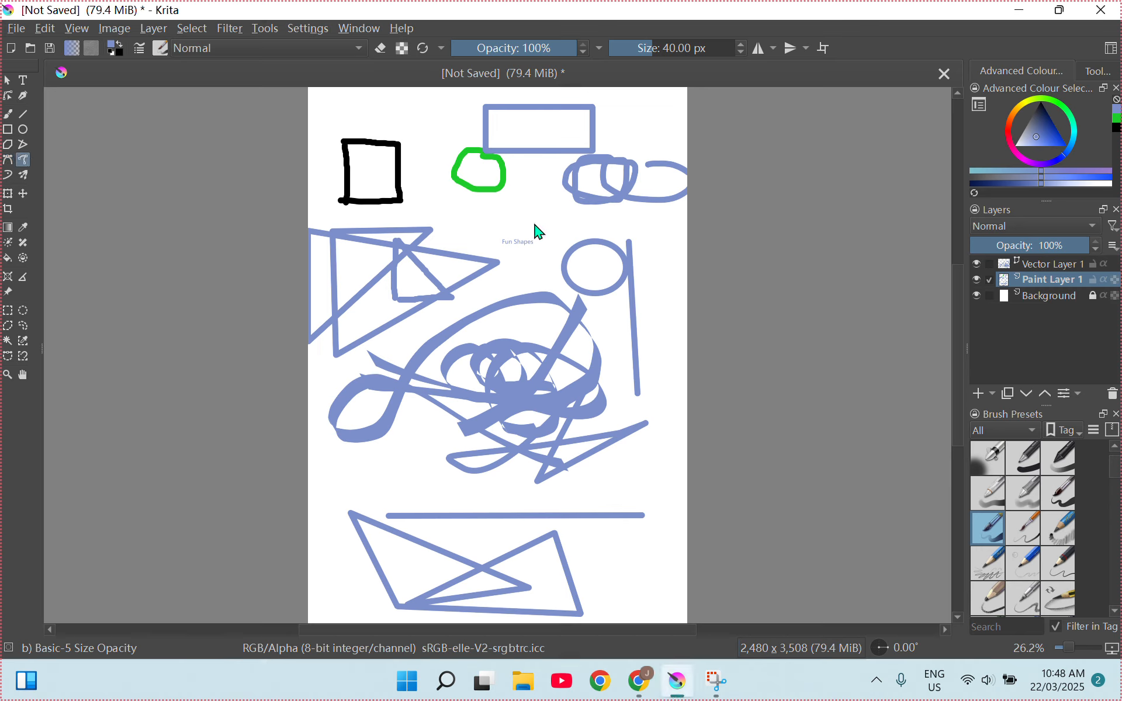
mouse_move(561, 200)
mouse_down()
mouse_move(525, 264)
mouse_move(597, 216)
mouse_move(567, 215)
mouse_up()
click(8, 176)
mouse_move(379, 461)
mouse_down()
mouse_move(419, 490)
mouse_move(478, 463)
mouse_move(404, 438)
mouse_move(395, 484)
mouse_up()
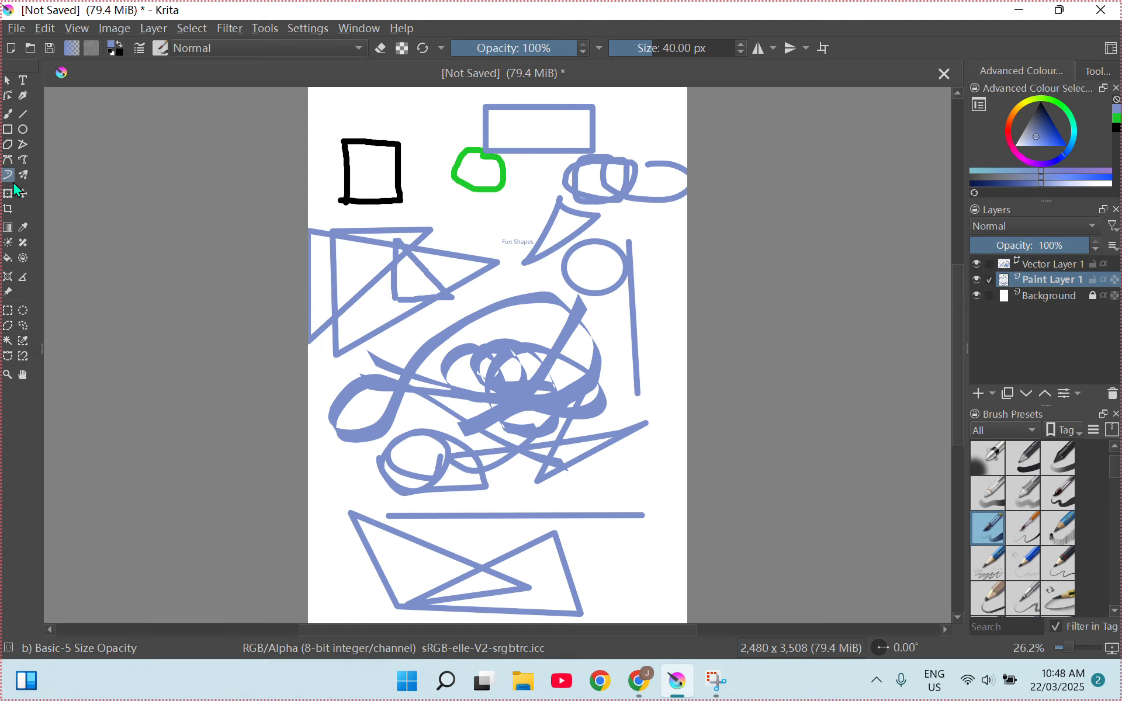
Cover almost the whole page with dense blue circular scribbles using the Multibrush tool.
mouse_move(413, 117)
mouse_down()
mouse_move(428, 186)
mouse_move(462, 117)
mouse_move(440, 156)
mouse_move(457, 215)
mouse_move(568, 291)
mouse_move(591, 419)
mouse_move(510, 470)
mouse_move(373, 358)
mouse_move(466, 236)
mouse_move(431, 471)
mouse_move(346, 273)
mouse_move(517, 445)
mouse_move(441, 247)
mouse_move(480, 447)
mouse_move(568, 275)
mouse_move(439, 334)
mouse_move(560, 336)
mouse_move(513, 265)
mouse_move(521, 328)
mouse_move(583, 270)
mouse_move(484, 288)
mouse_move(511, 236)
mouse_move(533, 342)
mouse_move(526, 258)
mouse_move(628, 317)
mouse_move(605, 383)
mouse_move(448, 404)
mouse_move(318, 247)
mouse_move(539, 328)
mouse_move(532, 211)
mouse_move(492, 295)
mouse_move(435, 305)
mouse_move(423, 256)
mouse_move(479, 224)
mouse_move(390, 319)
mouse_move(444, 279)
mouse_move(392, 203)
mouse_move(394, 174)
mouse_move(345, 145)
mouse_move(437, 422)
mouse_move(564, 359)
mouse_move(589, 241)
mouse_move(420, 177)
mouse_move(330, 227)
mouse_move(409, 383)
mouse_move(508, 367)
mouse_move(628, 280)
mouse_move(481, 168)
mouse_move(413, 428)
mouse_move(622, 211)
mouse_move(363, 410)
mouse_move(615, 448)
mouse_move(546, 205)
mouse_move(566, 474)
mouse_move(568, 308)
mouse_move(324, 352)
mouse_move(524, 479)
mouse_up()
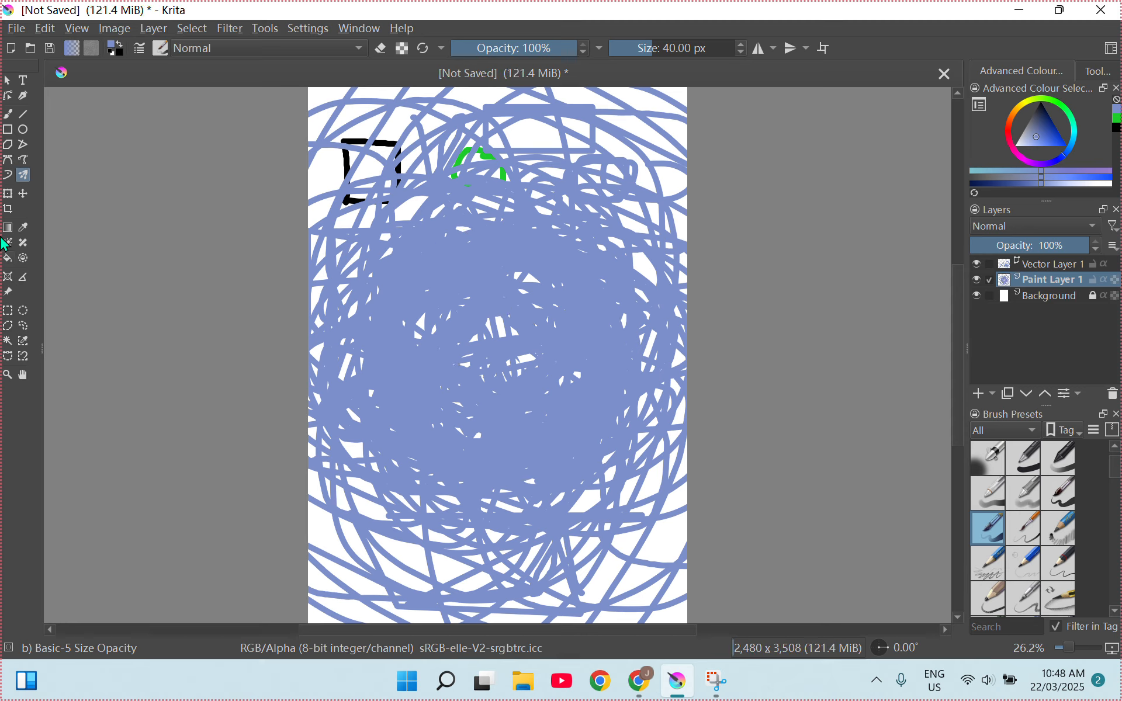
Sample colours from the white gaps and drawn strokes with the Color Sampler, finishing on the blue of the scribbles.
click(23, 229)
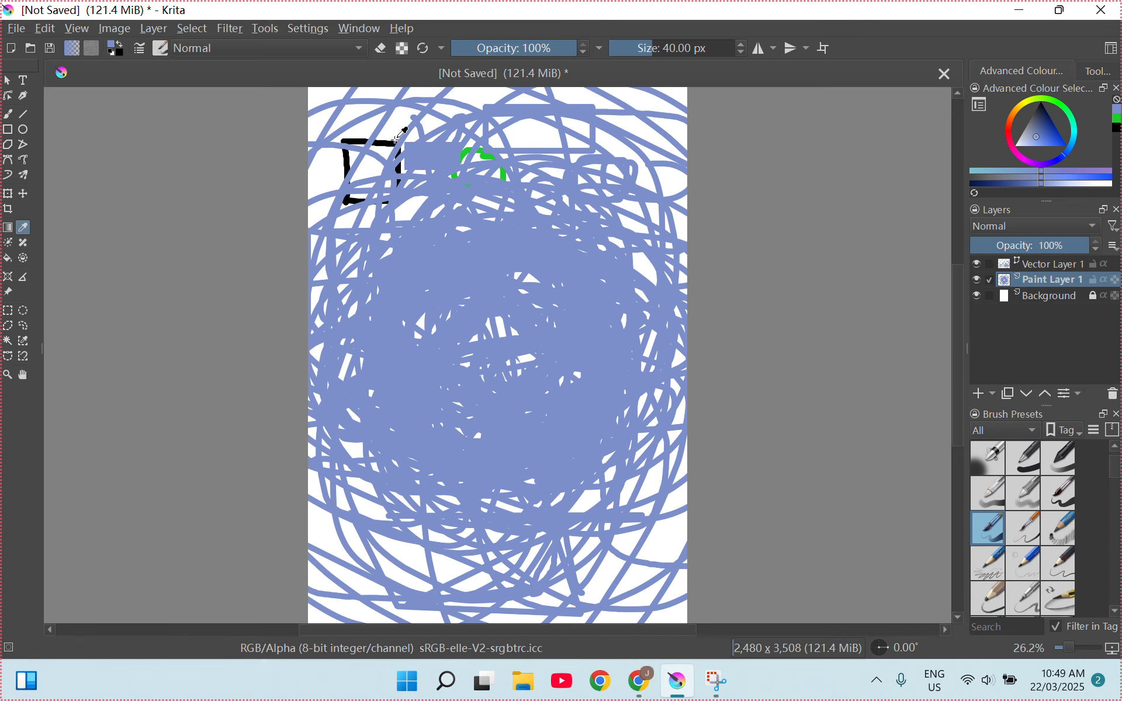
scroll(468, 97, up, 3)
click(466, 246)
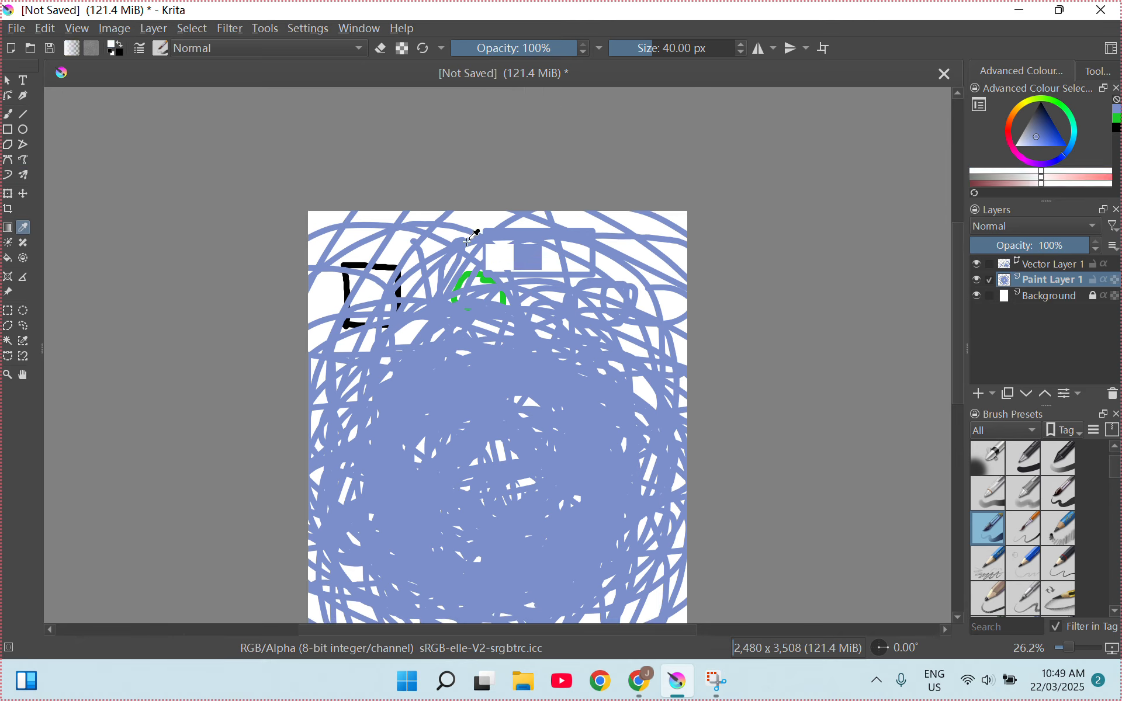
click(598, 295)
click(415, 245)
click(503, 283)
click(486, 235)
click(496, 308)
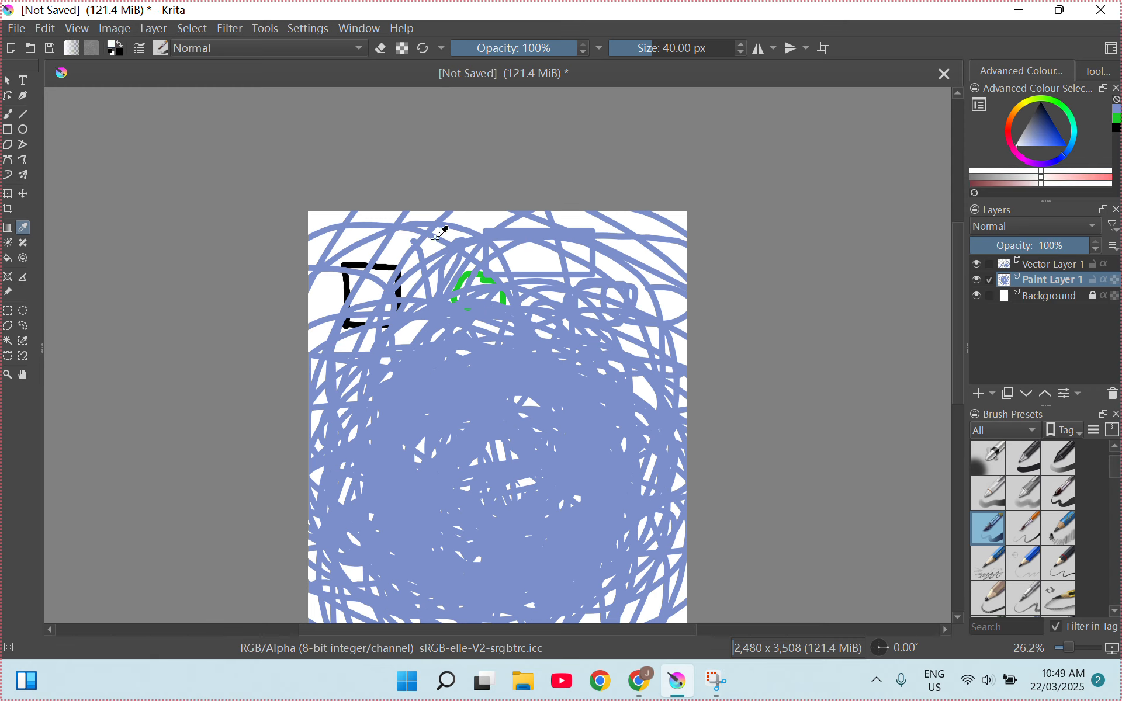
mouse_move(451, 253)
mouse_down()
mouse_move(444, 336)
mouse_move(470, 409)
mouse_move(457, 373)
mouse_up()
click(459, 373)
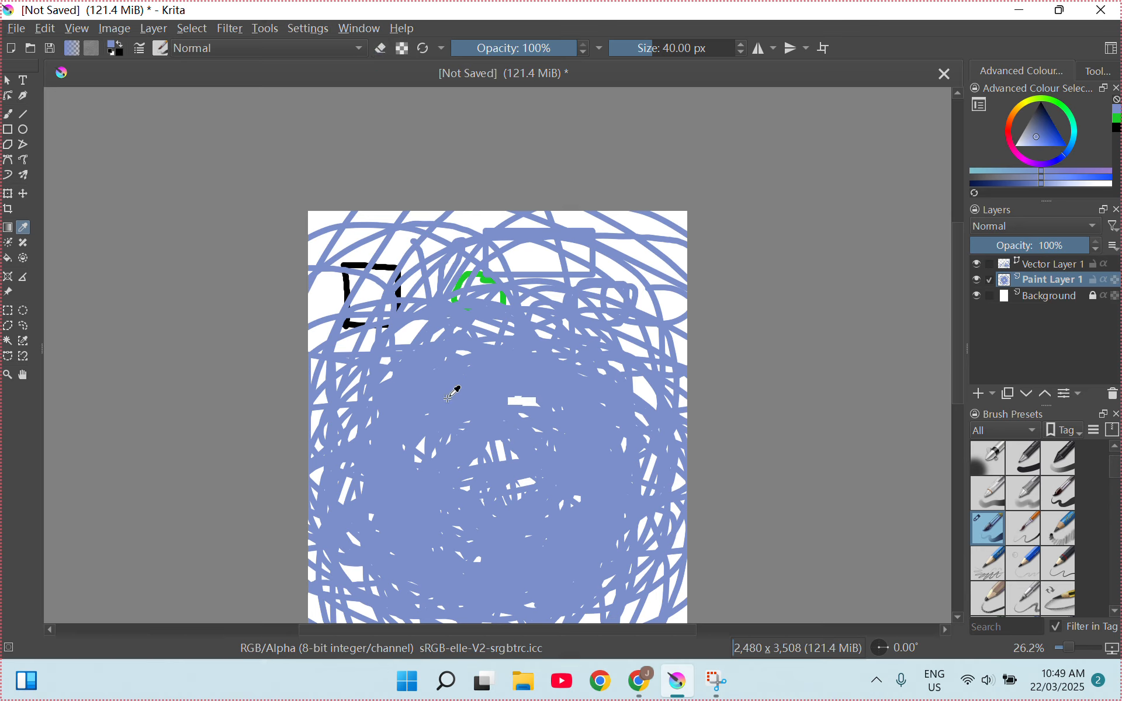
drag(547, 327, 506, 333)
Erase through the scribbles on the upper half of Paint Layer 1 using the Freehand Brush in eraser mode.
click(9, 116)
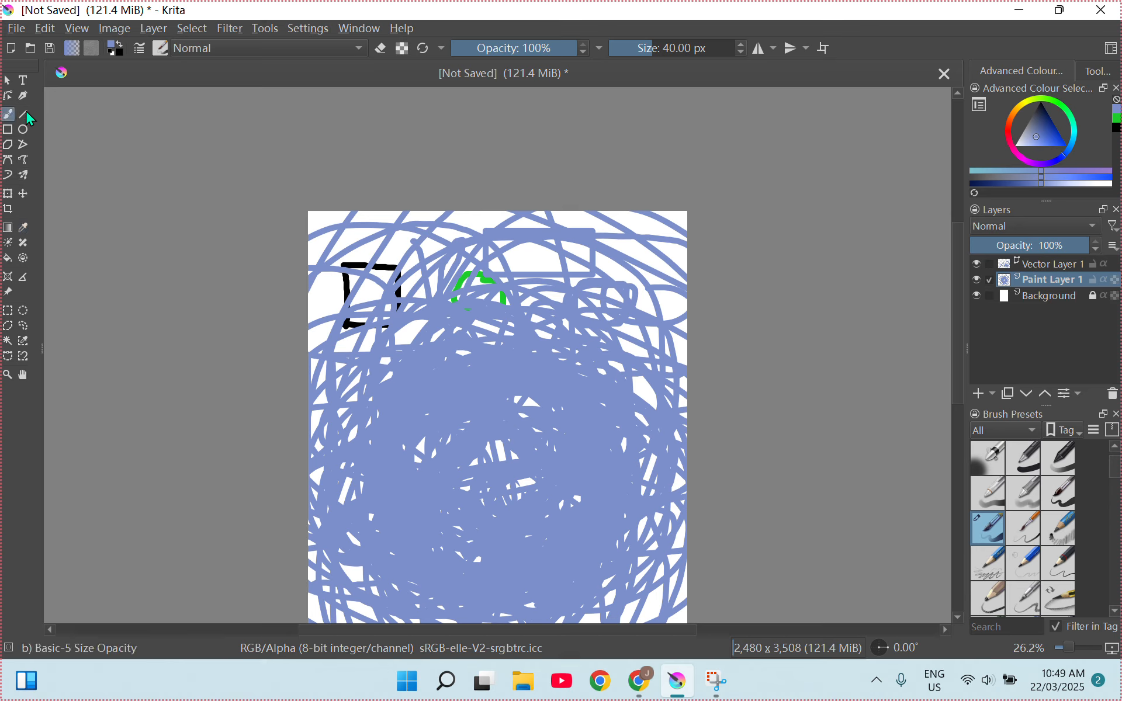
mouse_move(415, 351)
mouse_down()
mouse_move(443, 336)
mouse_move(385, 333)
mouse_move(446, 364)
mouse_move(503, 433)
mouse_move(531, 359)
mouse_move(329, 409)
mouse_move(478, 312)
mouse_move(484, 402)
mouse_move(623, 464)
mouse_move(481, 370)
mouse_move(505, 417)
mouse_move(433, 525)
mouse_move(569, 439)
mouse_move(686, 408)
mouse_move(584, 404)
mouse_move(324, 330)
mouse_move(572, 382)
mouse_move(431, 419)
mouse_move(609, 311)
mouse_move(398, 360)
mouse_move(406, 300)
mouse_move(462, 260)
mouse_move(316, 231)
mouse_up()
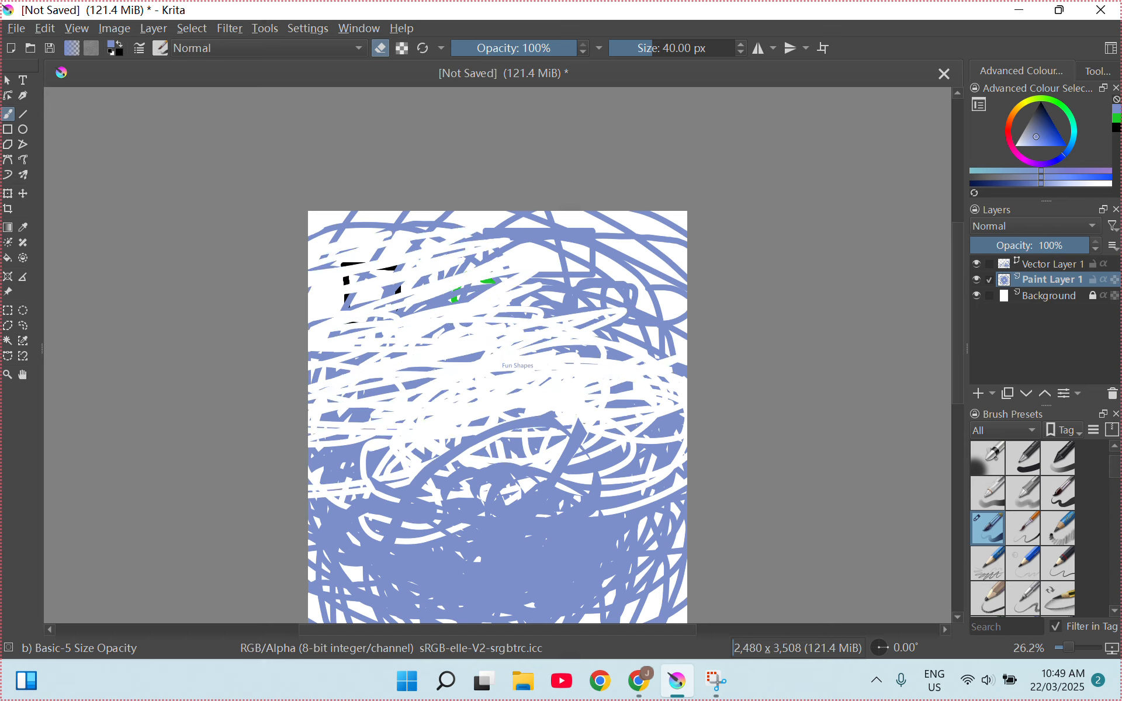
Erase more of the blue scribbles around and below the calligraphy strokes with curved eraser strokes.
scroll(465, 469, down, 4)
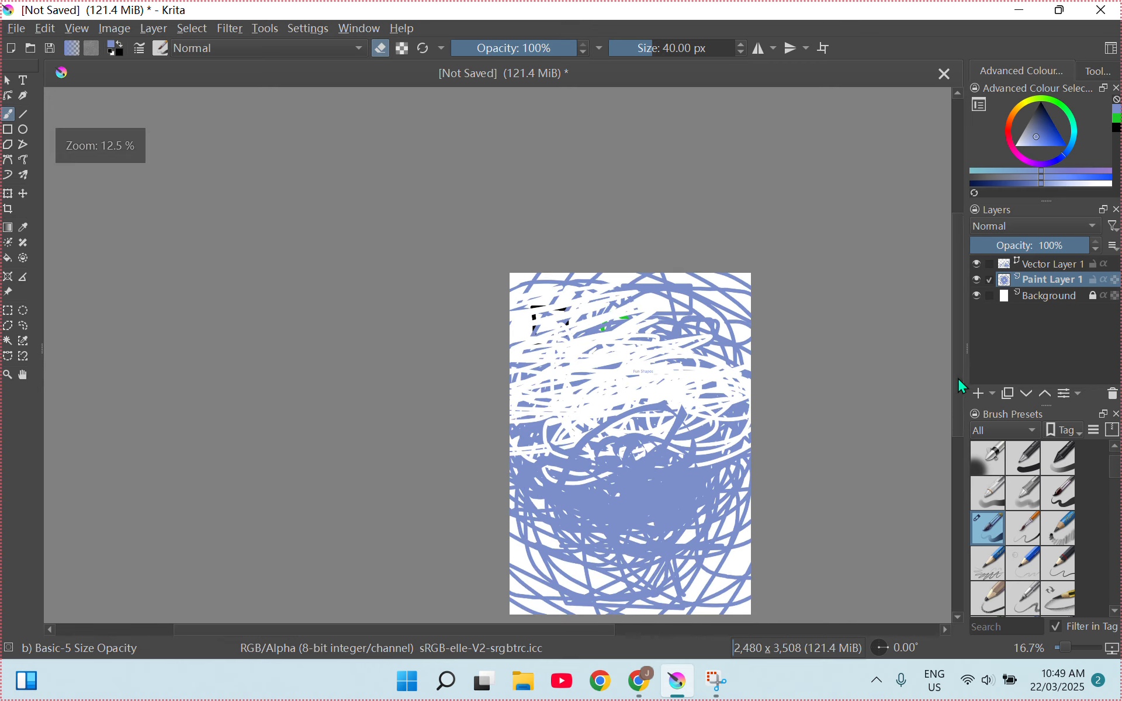
drag(645, 344, 634, 410)
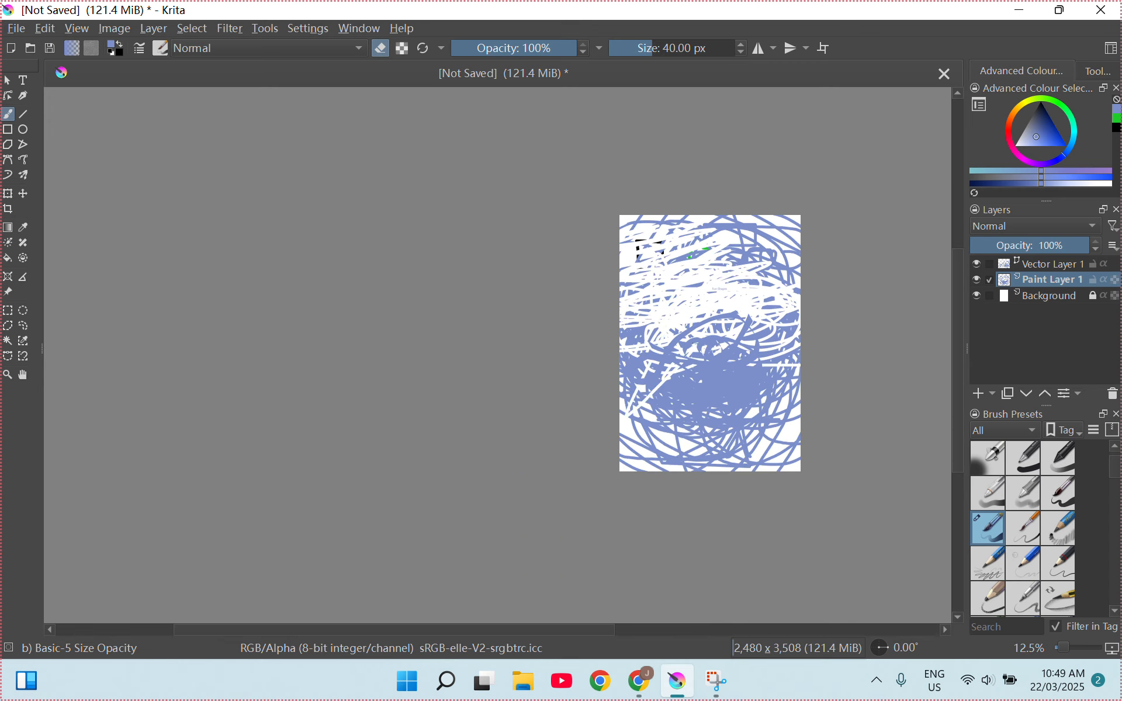
scroll(684, 342, up, 5)
scroll(684, 342, down, 4)
mouse_move(730, 453)
mouse_down()
mouse_move(683, 380)
mouse_move(643, 404)
mouse_up()
scroll(662, 323, up, 8)
mouse_move(663, 323)
mouse_down()
mouse_move(706, 315)
mouse_move(629, 369)
mouse_move(698, 430)
mouse_move(682, 359)
mouse_up()
scroll(561, 374, down, 2)
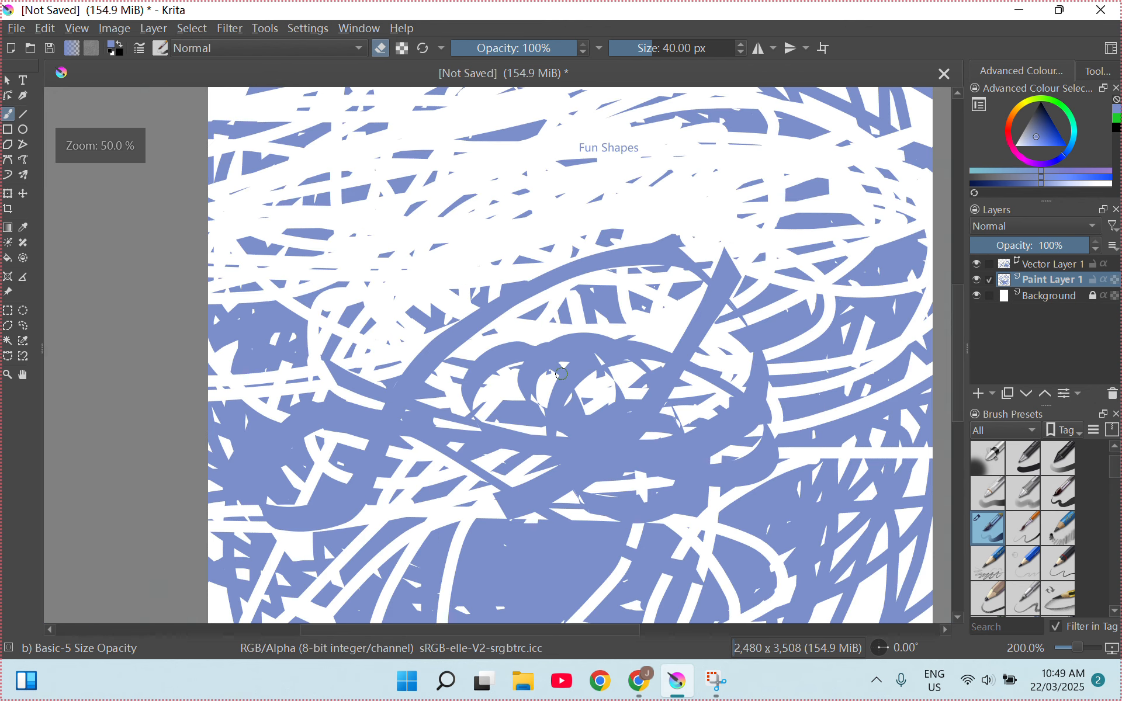
mouse_move(654, 413)
mouse_down()
mouse_move(678, 323)
mouse_move(374, 429)
mouse_move(870, 357)
mouse_move(653, 357)
mouse_move(602, 412)
mouse_move(823, 355)
mouse_move(893, 377)
mouse_move(785, 322)
mouse_move(877, 392)
mouse_move(731, 514)
mouse_move(485, 578)
mouse_move(378, 384)
mouse_up()
scroll(393, 363, down, 4)
scroll(418, 354, up, 2)
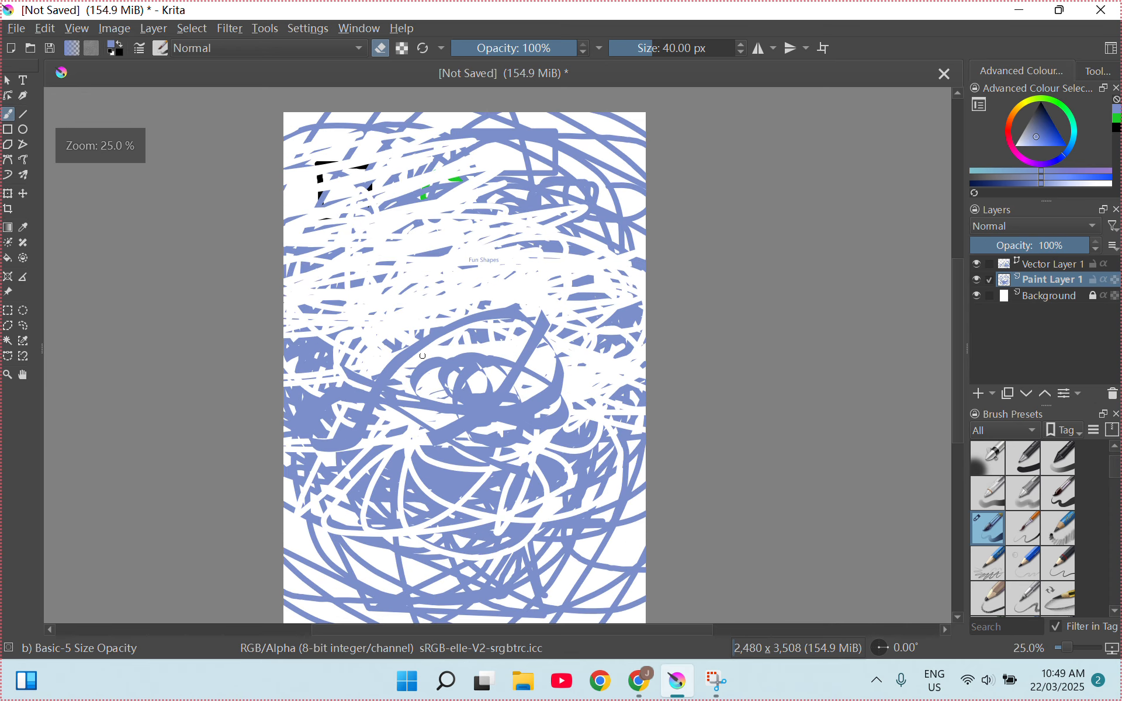
Shift the artwork on Paint Layer 1 to the right and slightly down with the Transform tool.
click(8, 194)
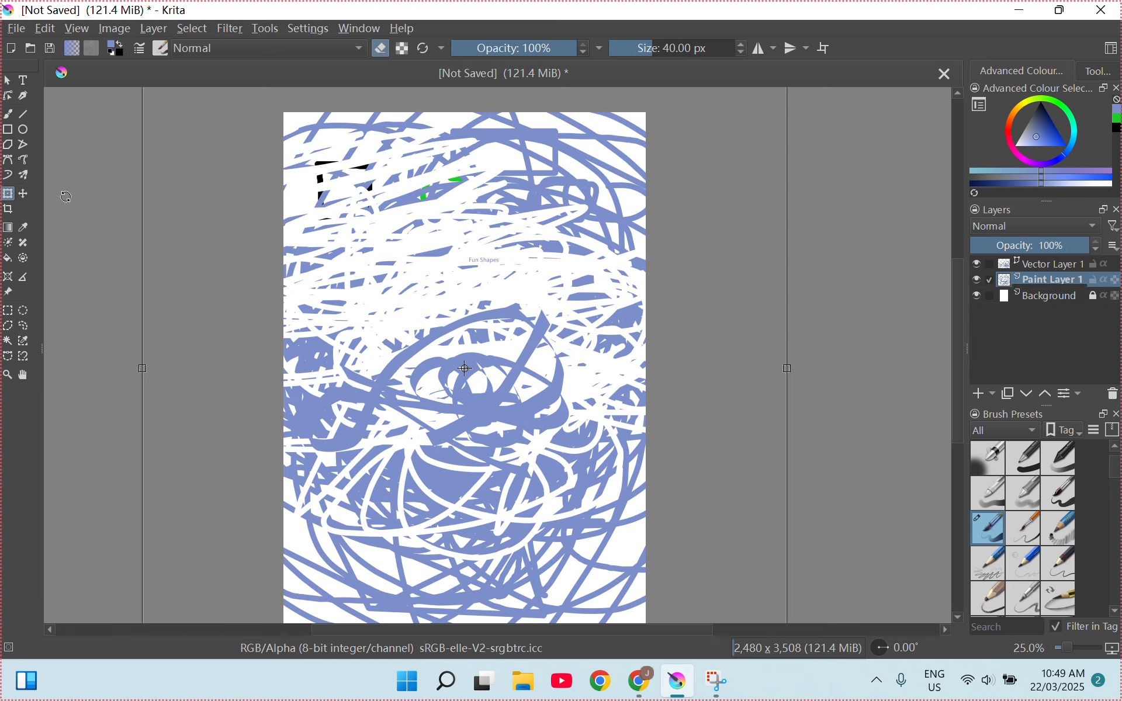
mouse_move(363, 225)
mouse_down()
mouse_move(444, 289)
mouse_move(474, 246)
mouse_move(548, 278)
mouse_move(455, 238)
mouse_up()
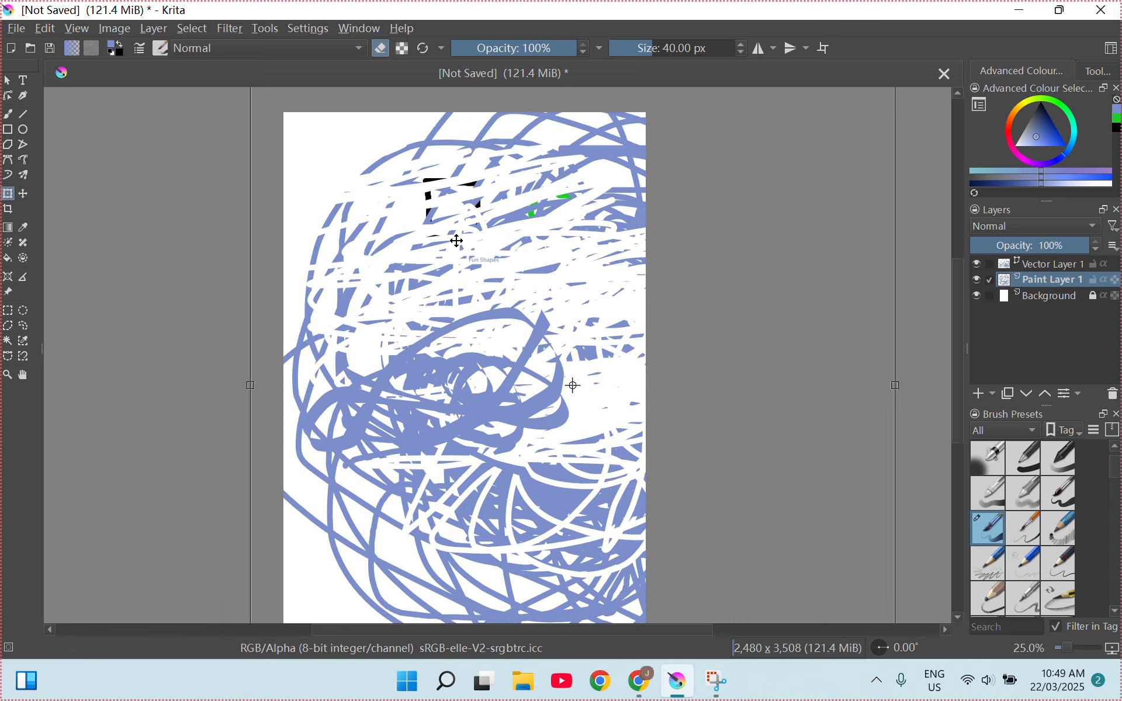
scroll(453, 221, down, 1)
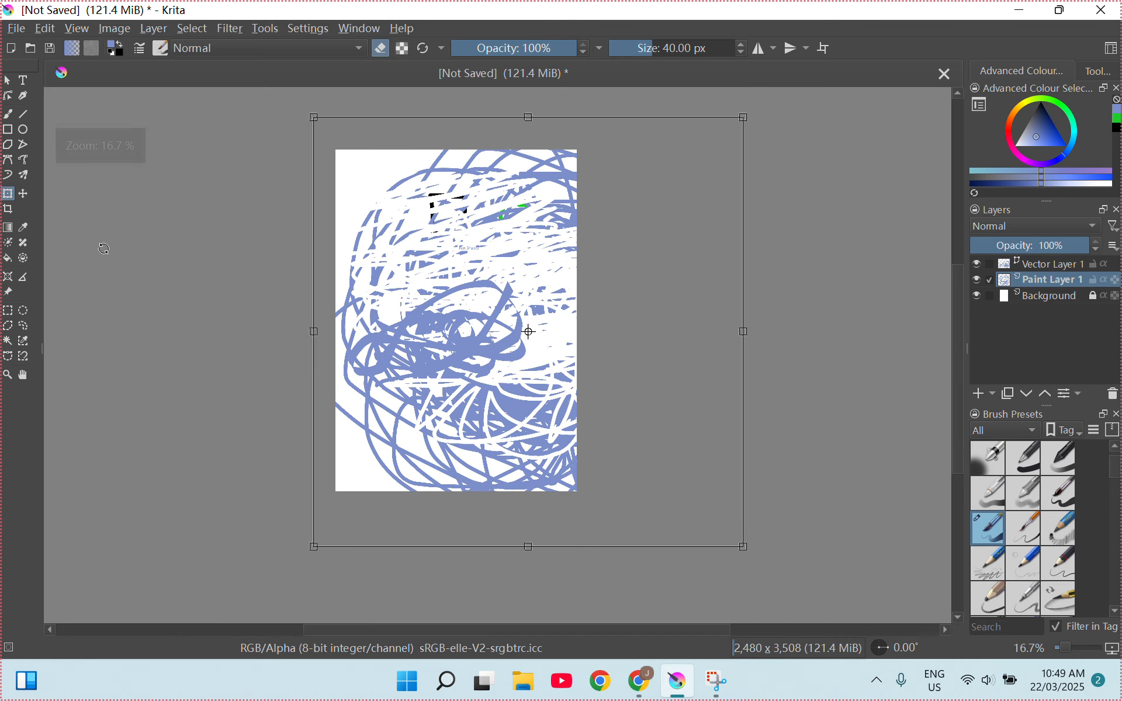
Move the Paint Layer 1 artwork off the page with the Move tool, leaving the vector strokes and text in place.
click(24, 194)
mouse_move(420, 228)
mouse_down()
mouse_move(473, 302)
mouse_move(429, 294)
mouse_move(359, 242)
mouse_move(504, 318)
mouse_move(441, 164)
mouse_move(325, 439)
mouse_move(377, 494)
mouse_move(375, 531)
mouse_move(488, 388)
mouse_move(468, 290)
mouse_move(465, 310)
mouse_up()
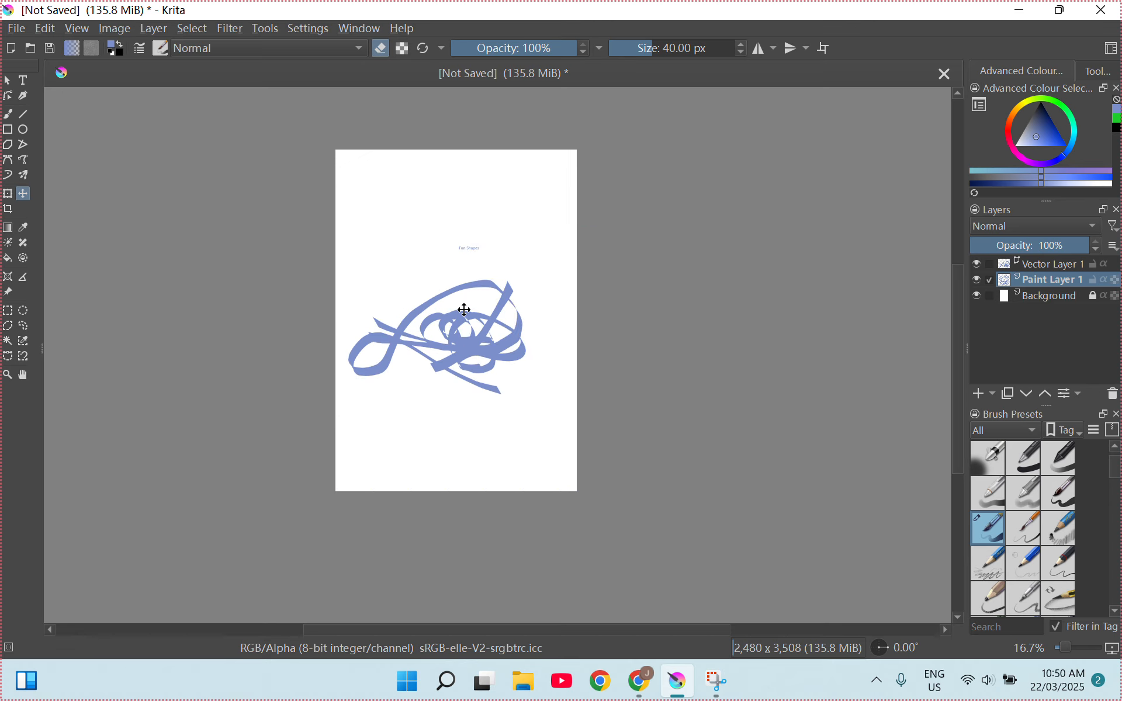
scroll(515, 349, up, 2)
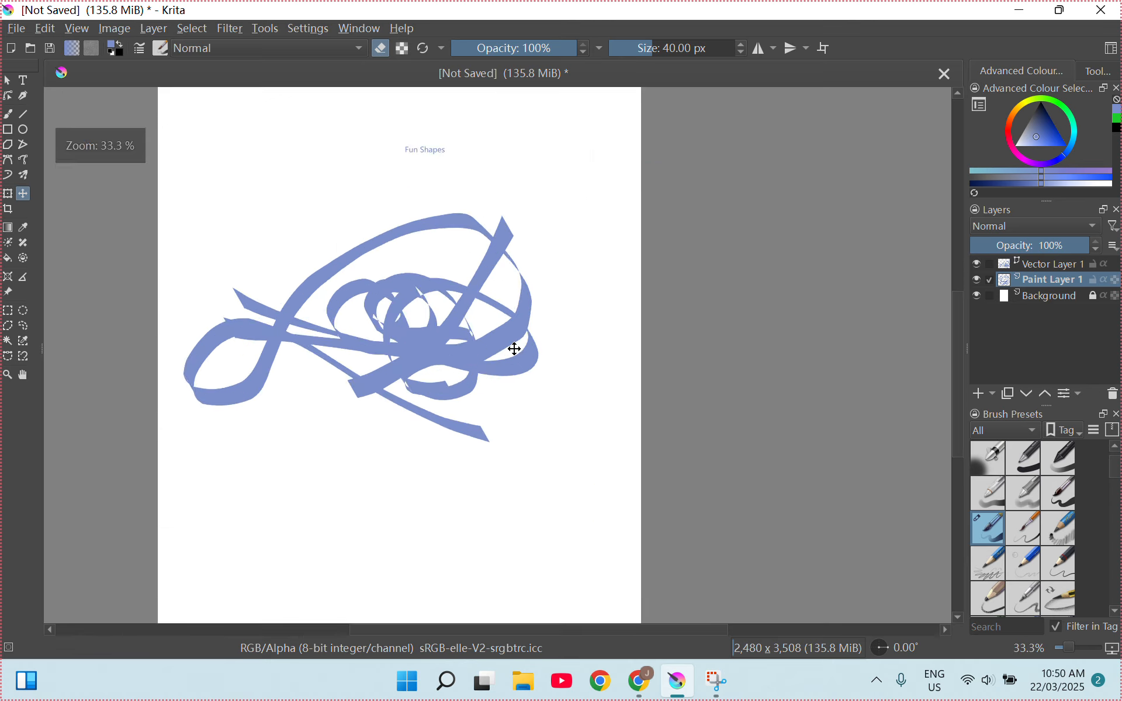
scroll(438, 200, down, 1)
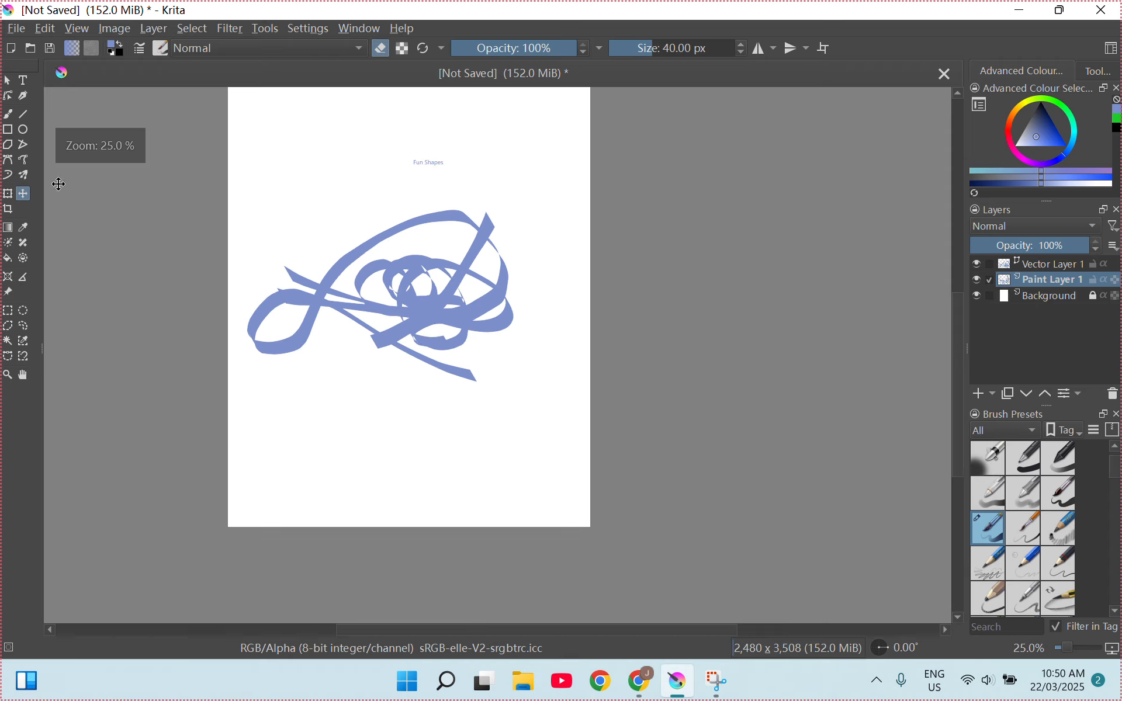
Crop the page to a region of about 1,432 x 1,832 px around the vector strokes.
click(8, 208)
drag(326, 167, 535, 435)
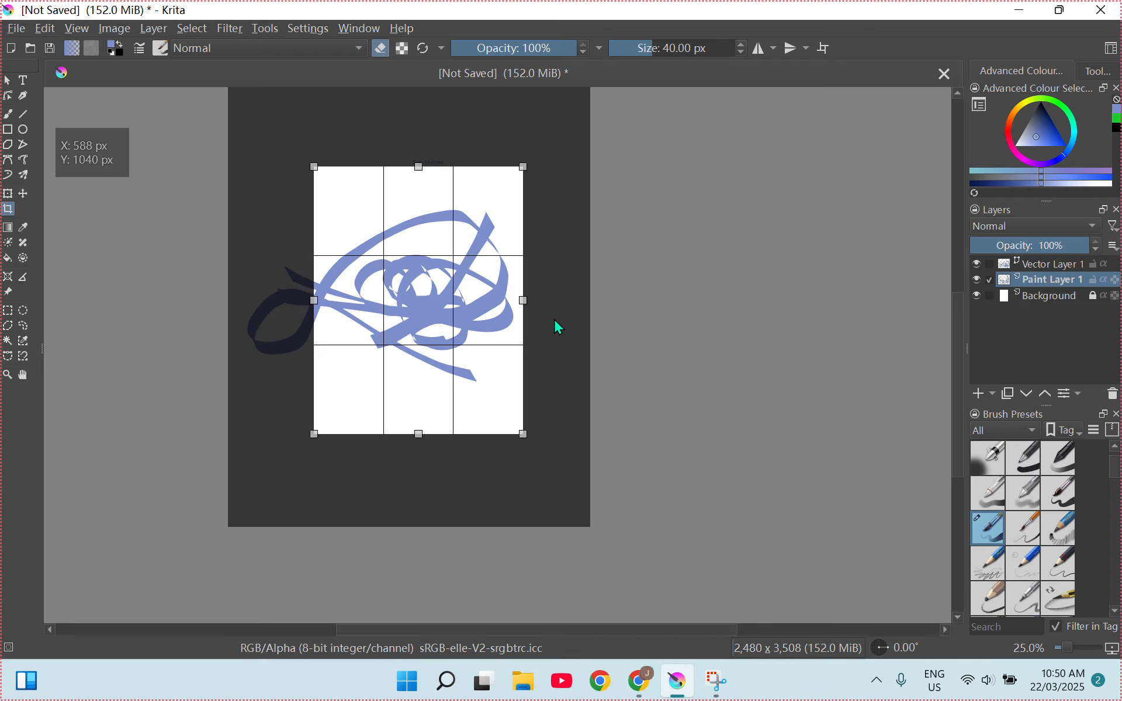
key(Return)
scroll(167, 321, up, 1)
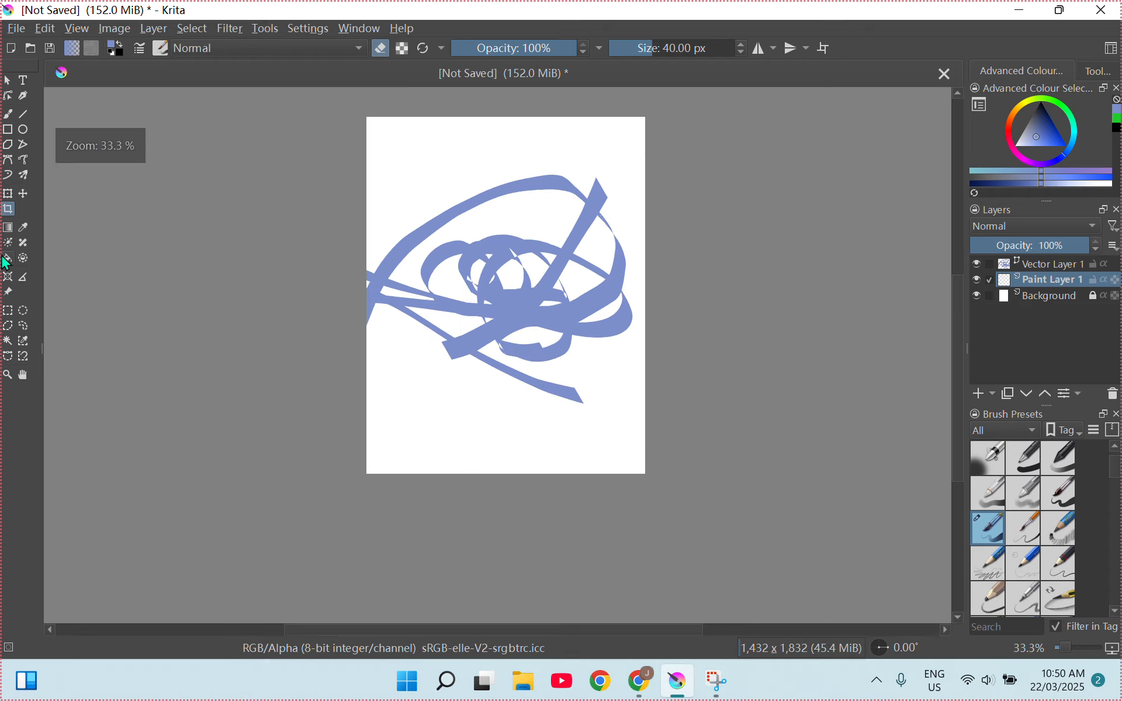
Turn off eraser mode and lay several overlapping gradient fills across Paint Layer 1 with the Gradient tool.
click(8, 227)
mouse_move(403, 173)
mouse_down()
mouse_move(571, 216)
mouse_move(410, 190)
mouse_move(433, 310)
mouse_move(423, 291)
mouse_move(506, 195)
mouse_move(551, 213)
mouse_move(575, 263)
mouse_up()
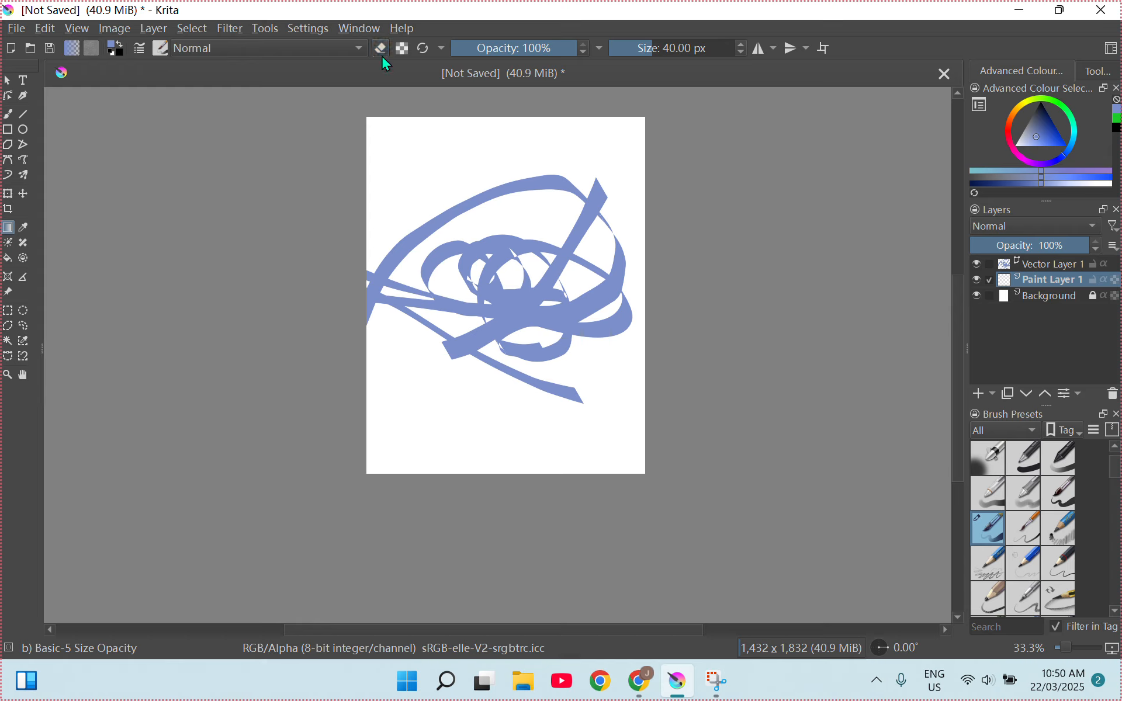
drag(418, 151, 601, 226)
drag(405, 194, 591, 228)
drag(596, 211, 607, 245)
drag(611, 249, 376, 263)
drag(402, 263, 625, 248)
drag(621, 246, 437, 251)
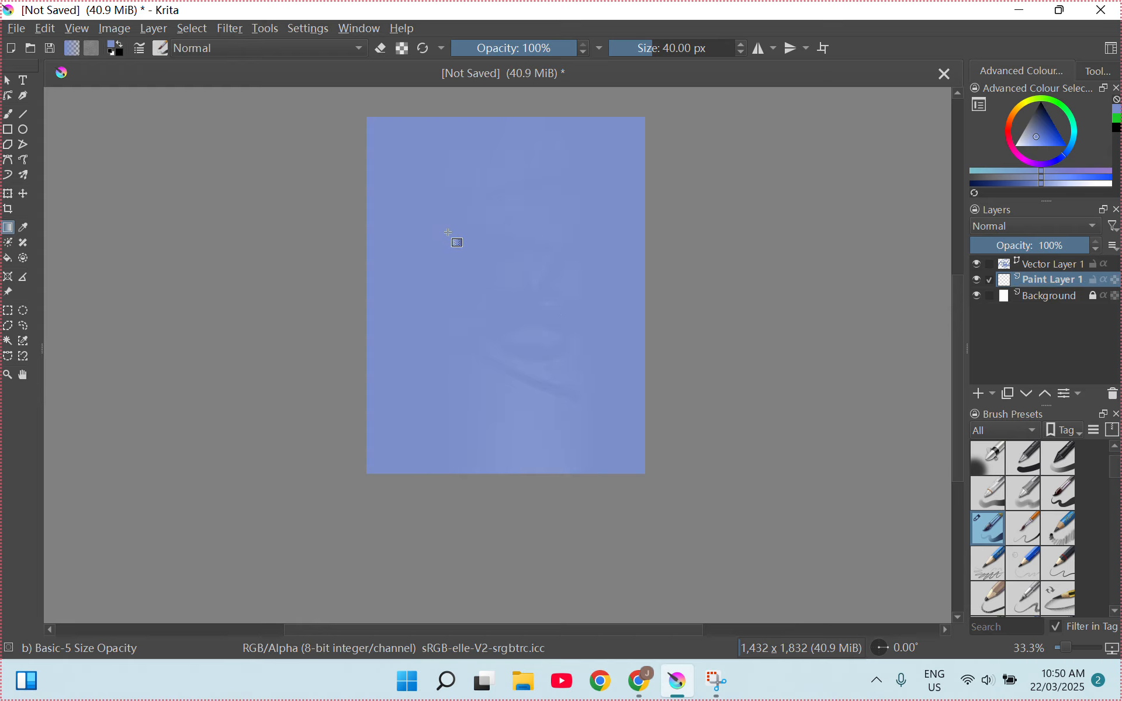
Undo all the gradient fills on Paint Layer 1.
key(ctrl+z)
key(ctrl+z)
key(ctrl+z)
key(ctrl+z)
key(ctrl+z)
key(ctrl+z)
key(ctrl+z)
key(ctrl+z)
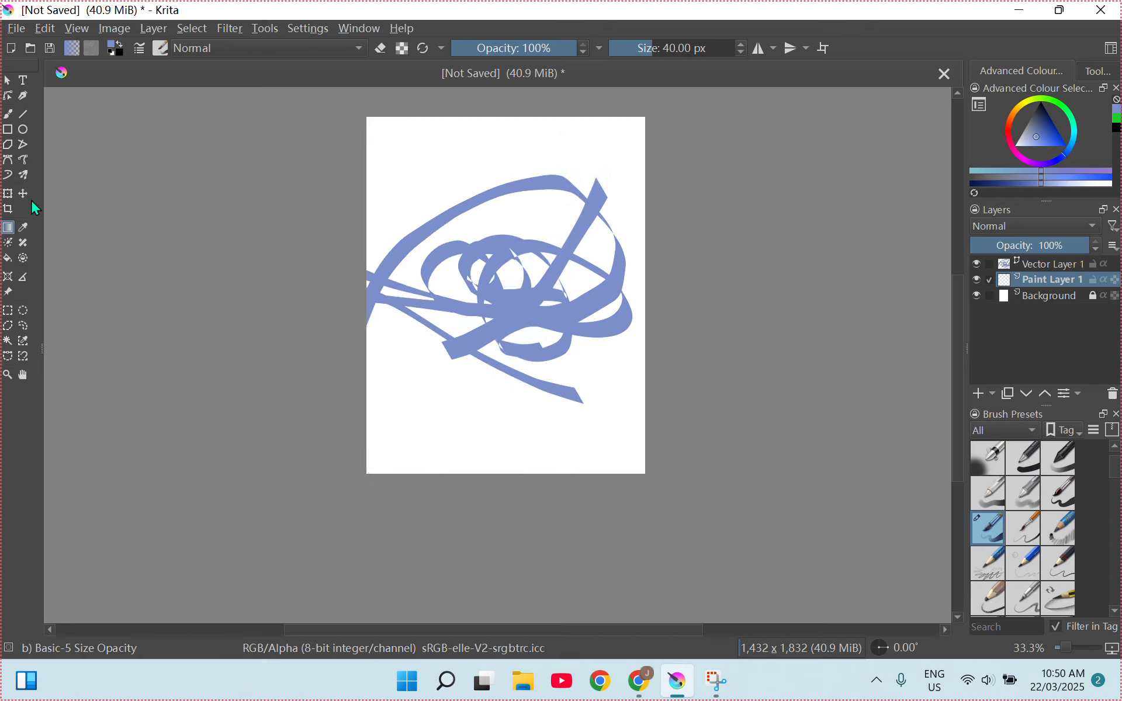
Add a colourise mask to Paint Layer 1 and paint a looping stroke on it behind the vector artwork.
click(7, 242)
click(416, 141)
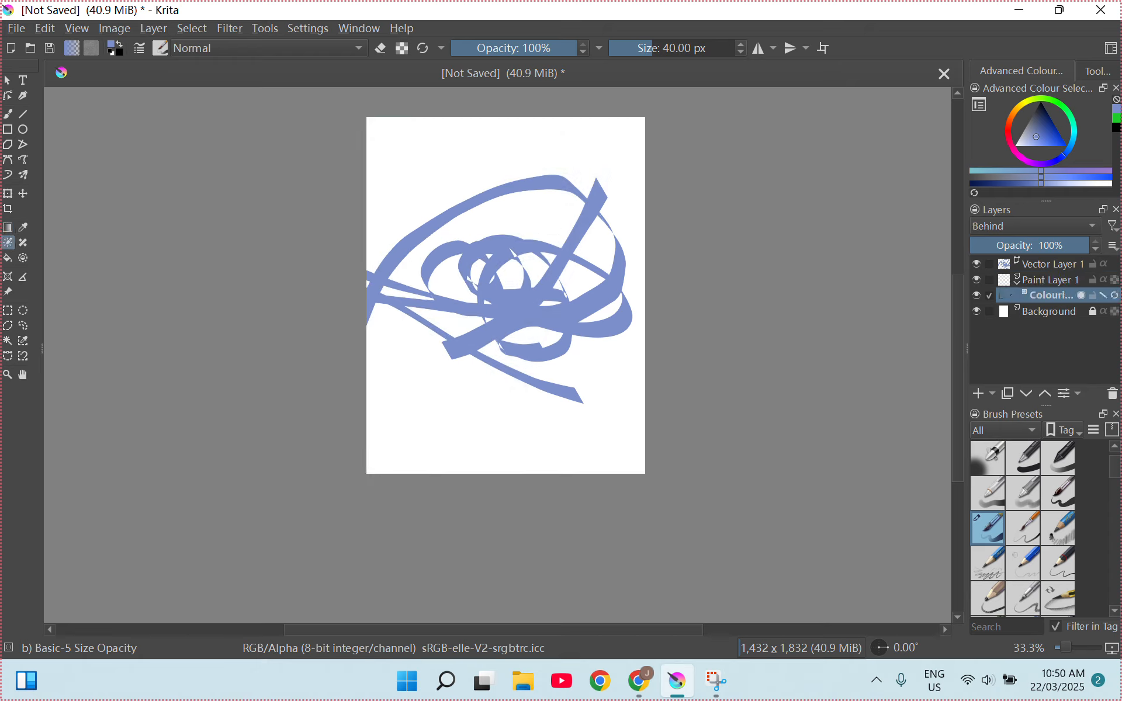
mouse_move(486, 285)
mouse_down()
mouse_move(482, 232)
mouse_move(443, 230)
mouse_up()
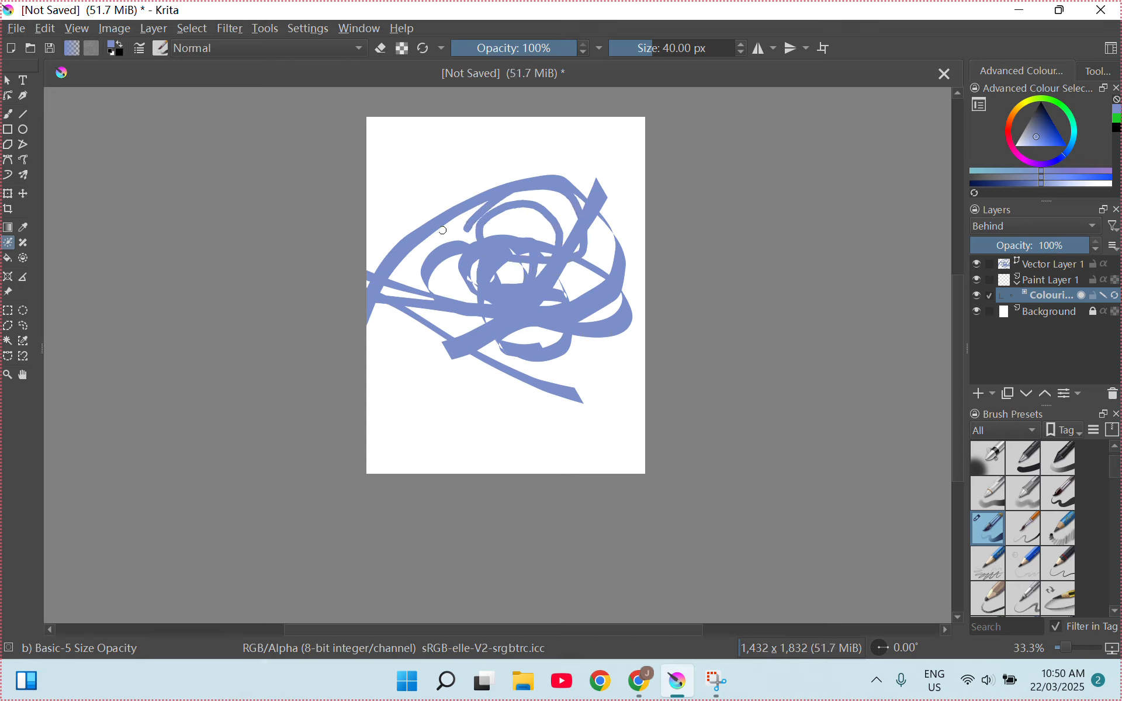
Select Paint Layer 1 and try the Smart Patch tool with two strokes over the upper part of the artwork.
click(23, 243)
click(979, 282)
mouse_move(606, 226)
mouse_down()
mouse_move(528, 273)
mouse_move(522, 318)
mouse_move(495, 346)
mouse_move(525, 230)
mouse_up()
drag(504, 199, 513, 269)
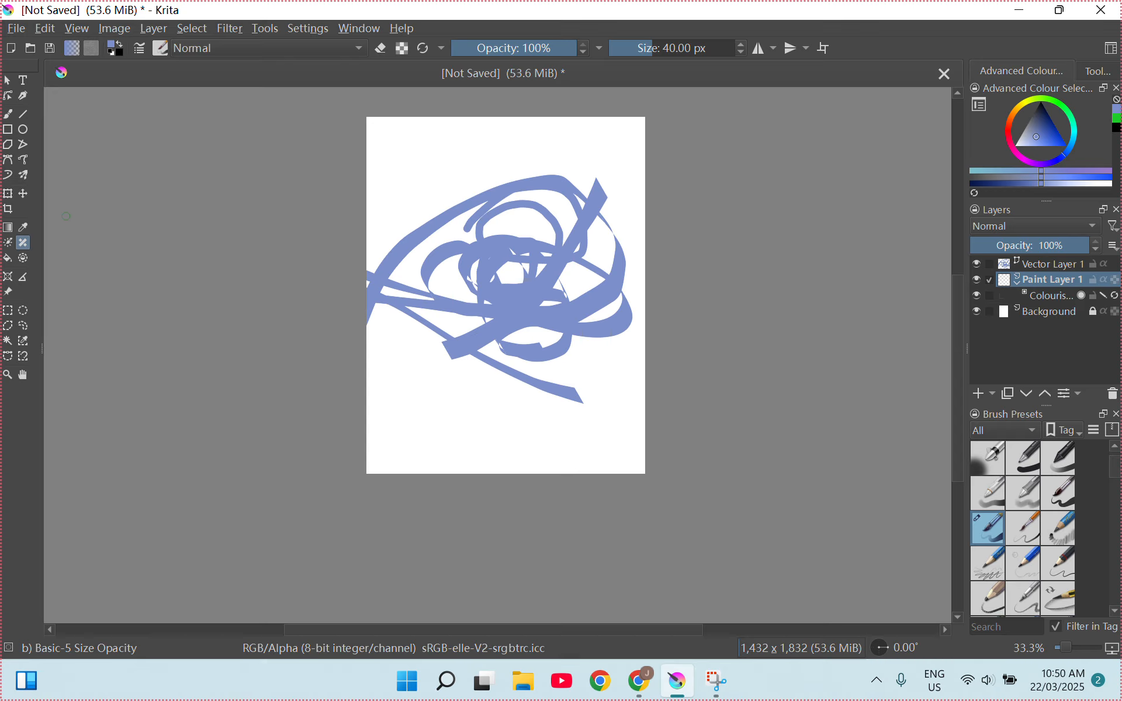
Paint symmetrical looping strokes across Paint Layer 1 with the Multibrush tool.
click(21, 177)
mouse_move(468, 298)
mouse_down()
mouse_move(447, 177)
mouse_move(436, 196)
mouse_move(561, 164)
mouse_move(468, 380)
mouse_up()
drag(497, 176, 465, 171)
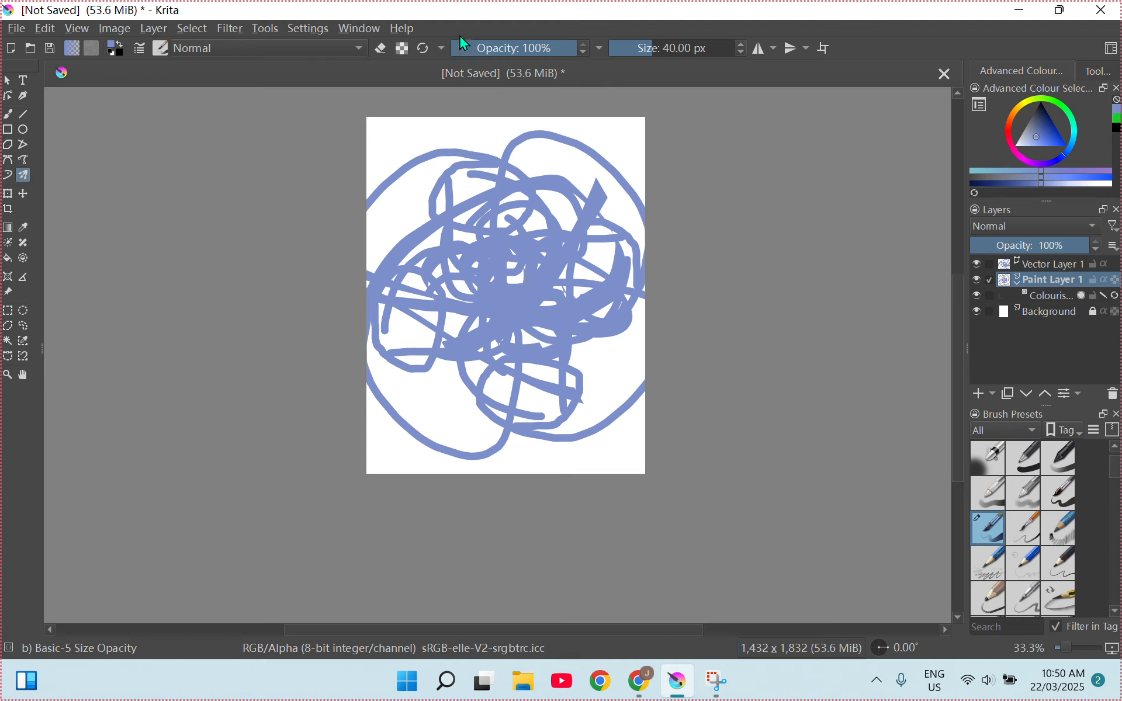
Undo the multibrush loops and the stroke painted on the colourise mask.
key(ctrl+z)
key(ctrl+z)
key(ctrl+z)
key(ctrl+z)
key(ctrl+z)
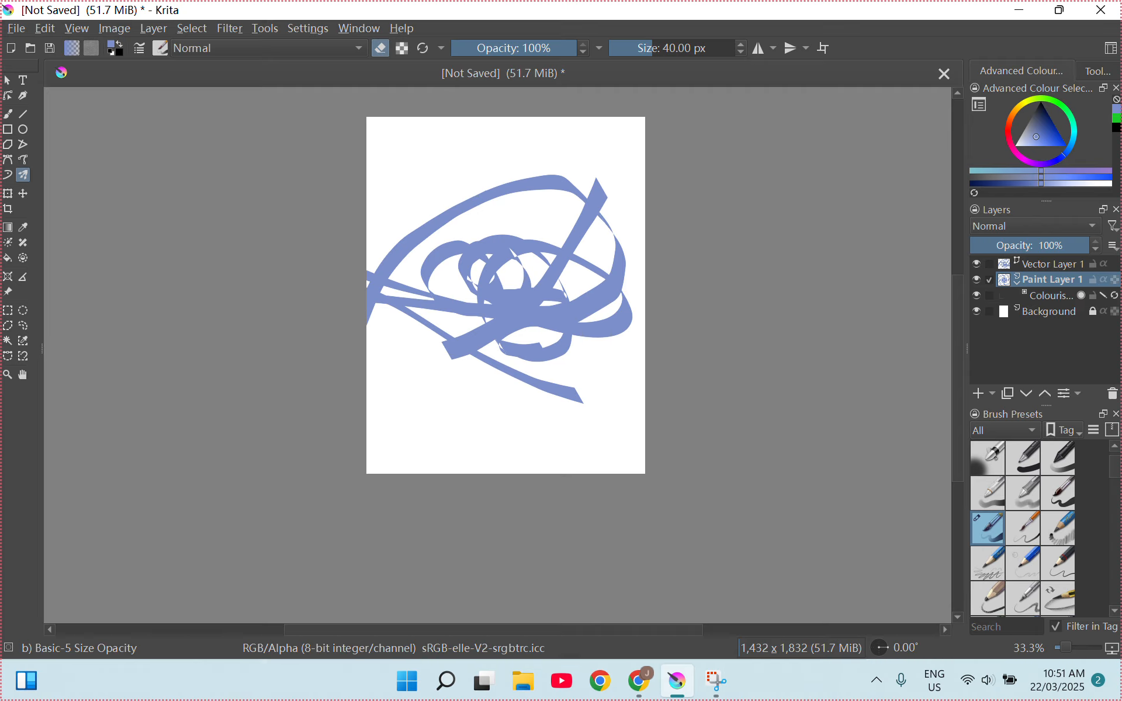
Select the colourise mask and paint a looping stroke across the artwork with the Freehand Brush.
click(8, 114)
click(1038, 297)
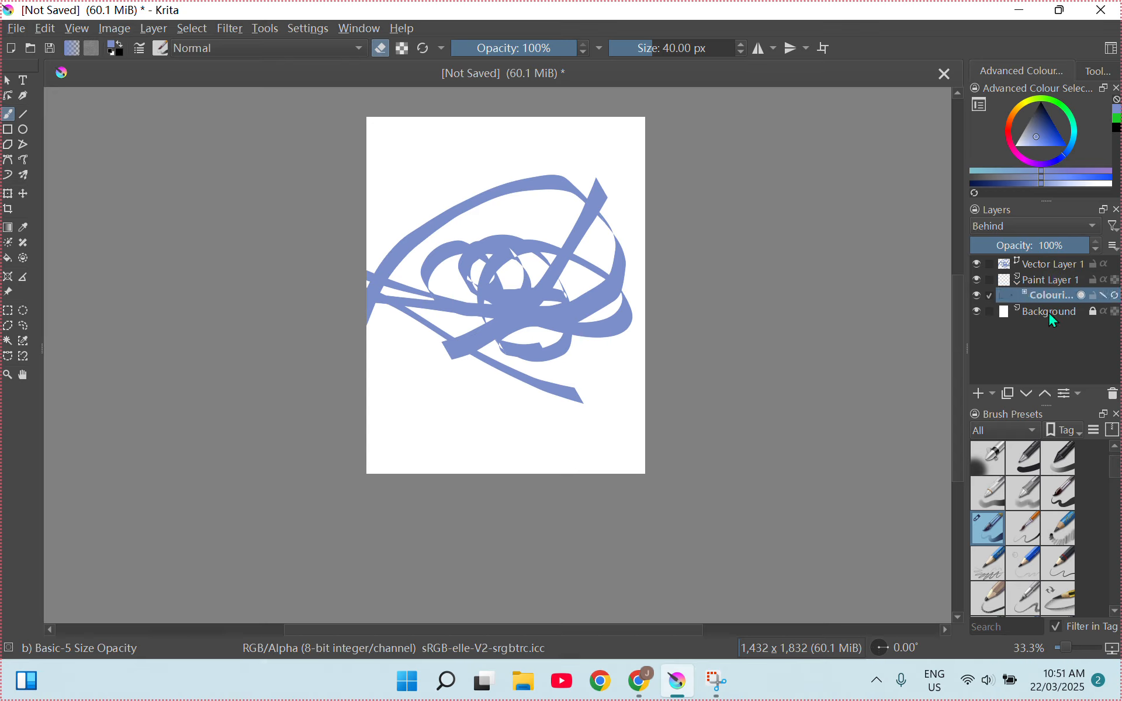
click(23, 175)
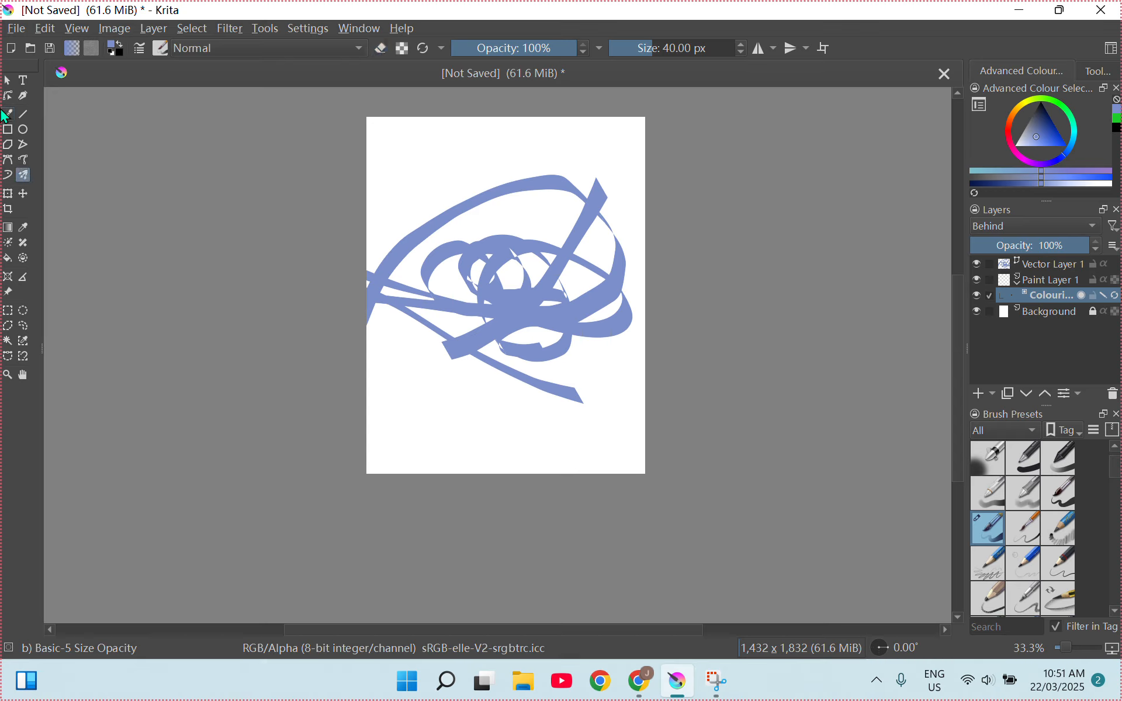
click(7, 114)
mouse_move(416, 147)
mouse_down()
mouse_move(395, 178)
mouse_move(521, 227)
mouse_move(507, 183)
mouse_move(481, 236)
mouse_move(520, 268)
mouse_move(530, 255)
mouse_move(435, 320)
mouse_move(545, 304)
mouse_up()
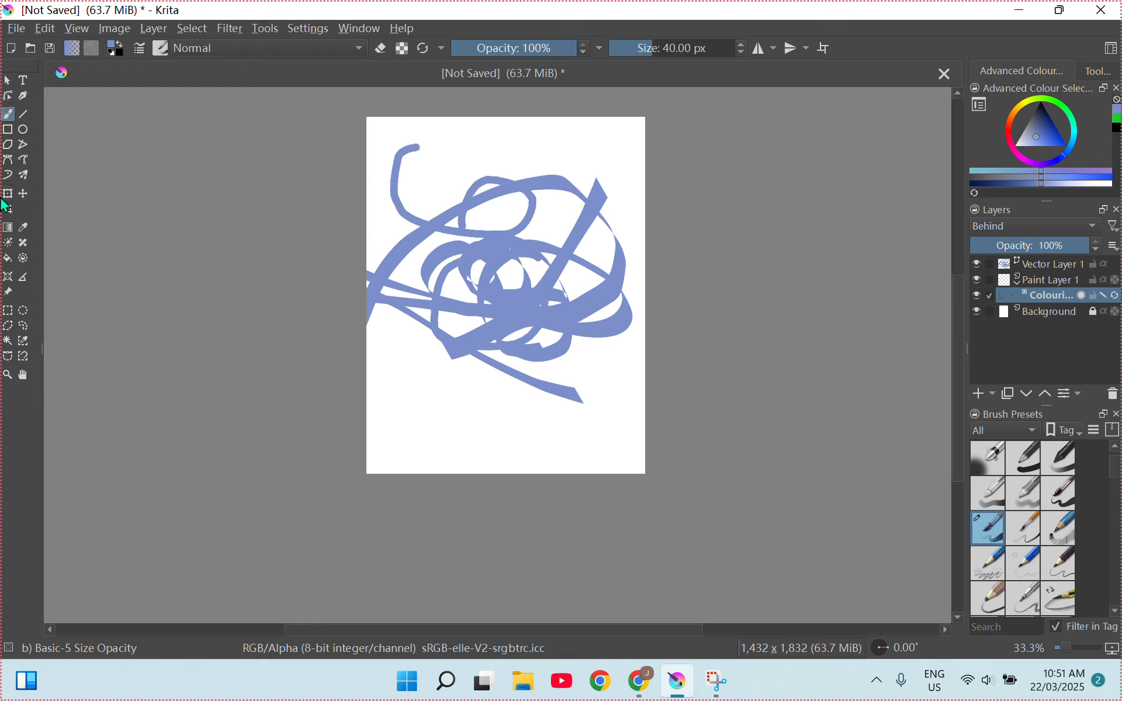
Paint a multibrush stroke on the colourise mask, and undo it together with the freehand loop.
click(23, 175)
mouse_move(501, 196)
mouse_down()
mouse_move(456, 240)
mouse_move(420, 181)
mouse_move(409, 327)
mouse_move(374, 146)
mouse_move(468, 212)
mouse_move(461, 370)
mouse_move(465, 298)
mouse_move(446, 299)
mouse_move(510, 230)
mouse_up()
key(ctrl+z)
key(ctrl+z)
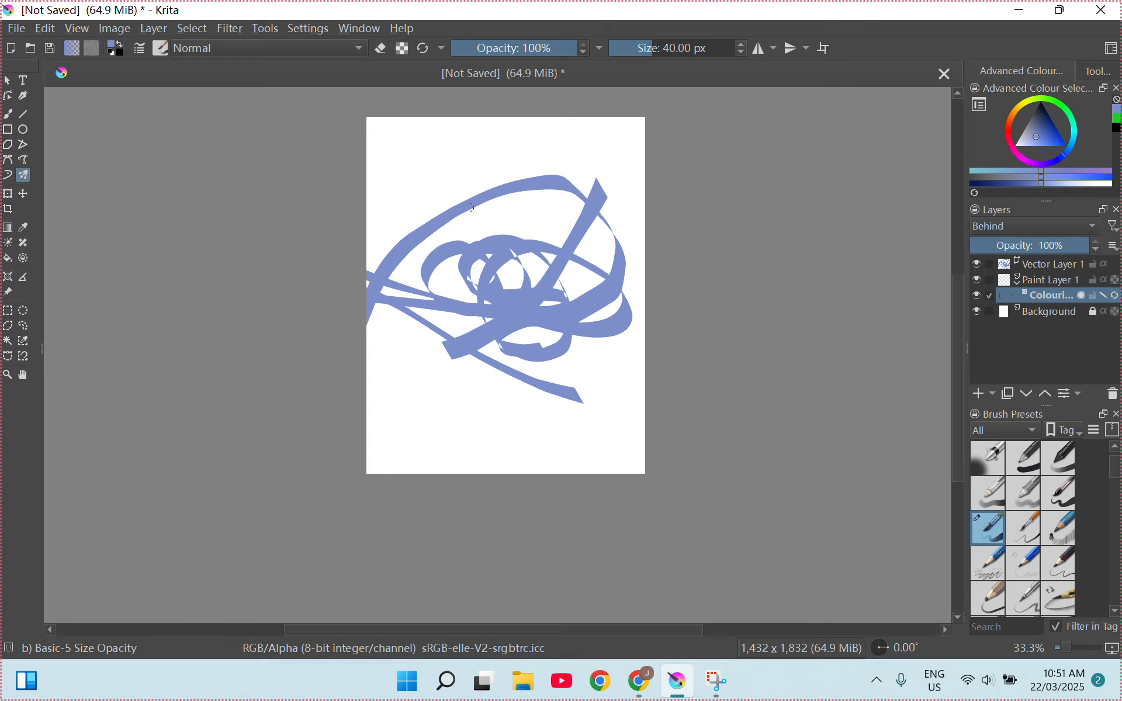
Try to fill parts of the artwork by encircling them three times with the Enclose and Fill tool.
click(24, 259)
mouse_move(448, 205)
mouse_down()
mouse_move(550, 258)
mouse_move(392, 325)
mouse_move(460, 293)
mouse_move(426, 266)
mouse_up()
mouse_move(554, 281)
mouse_down()
mouse_move(575, 359)
mouse_move(422, 354)
mouse_move(416, 252)
mouse_move(574, 239)
mouse_move(395, 449)
mouse_move(401, 224)
mouse_move(451, 193)
mouse_up()
mouse_move(522, 159)
mouse_down()
mouse_move(568, 278)
mouse_move(409, 257)
mouse_move(508, 172)
mouse_move(446, 270)
mouse_move(464, 265)
mouse_up()
click(379, 48)
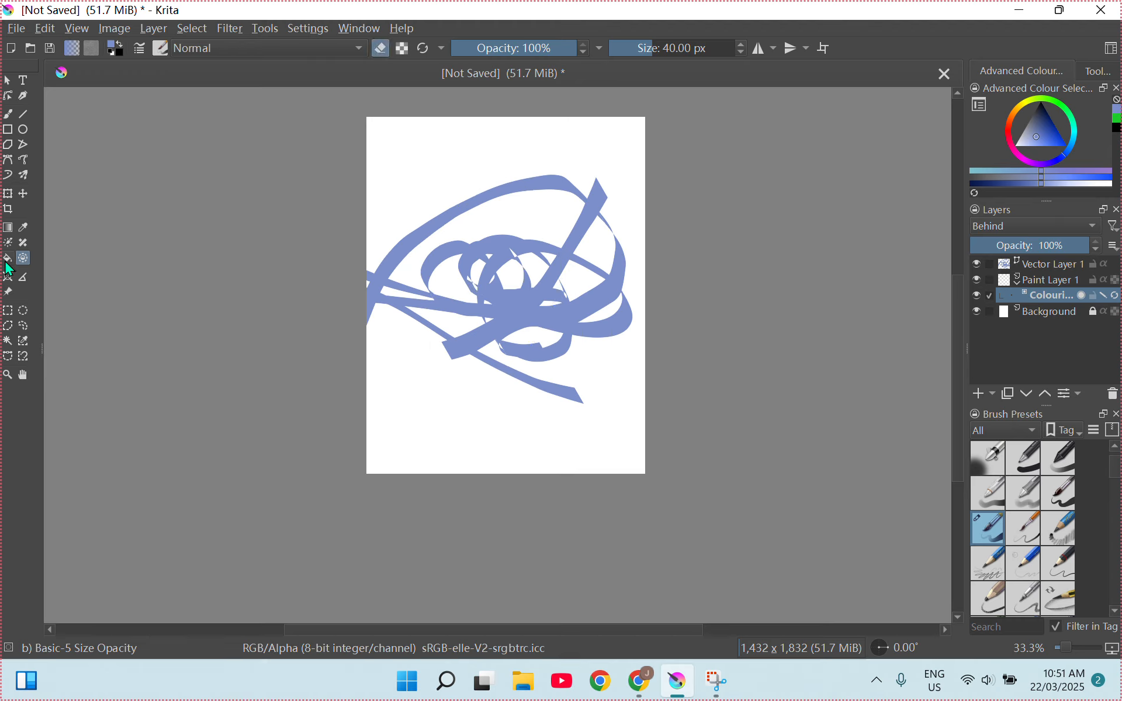
Trace an outline around the upper arc of the vector strokes with the Magnetic Selection tool.
click(8, 294)
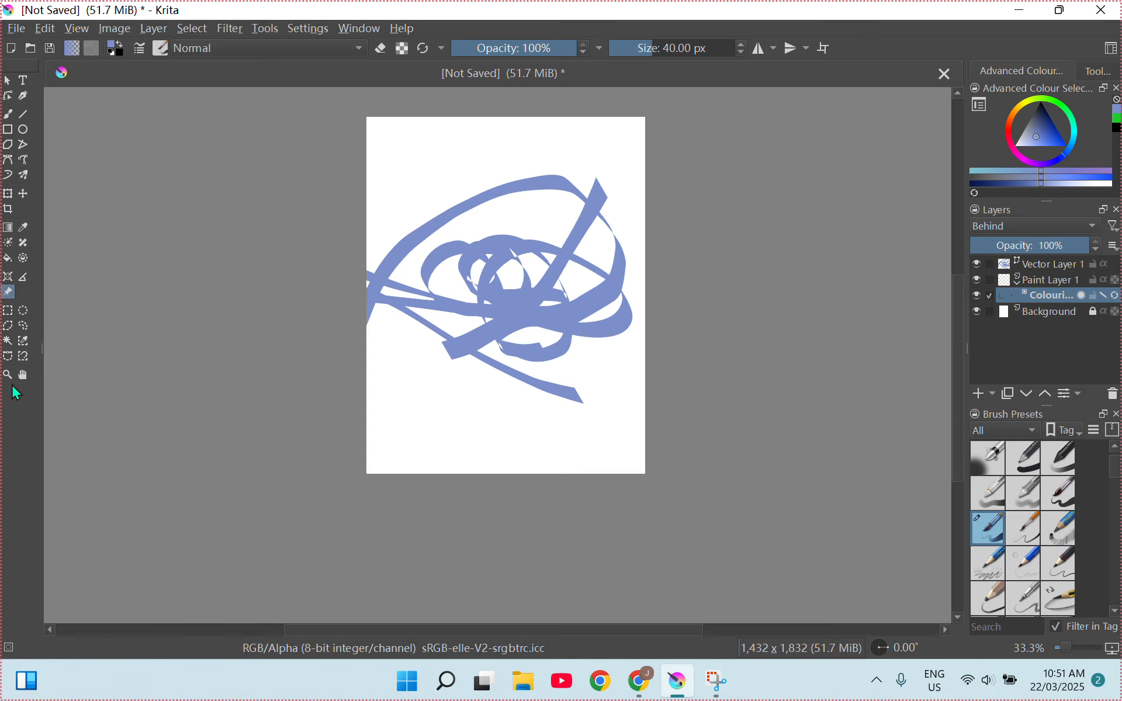
drag(462, 317, 487, 401)
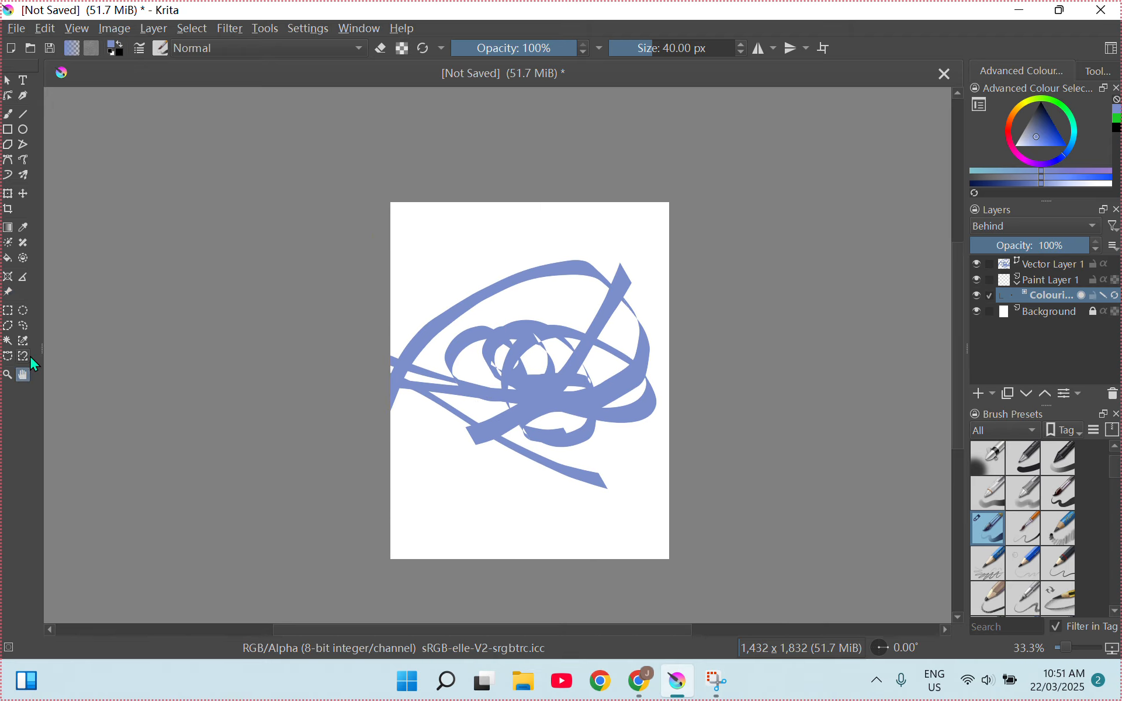
mouse_move(538, 279)
mouse_down()
mouse_move(600, 278)
mouse_move(506, 279)
mouse_up()
click(504, 253)
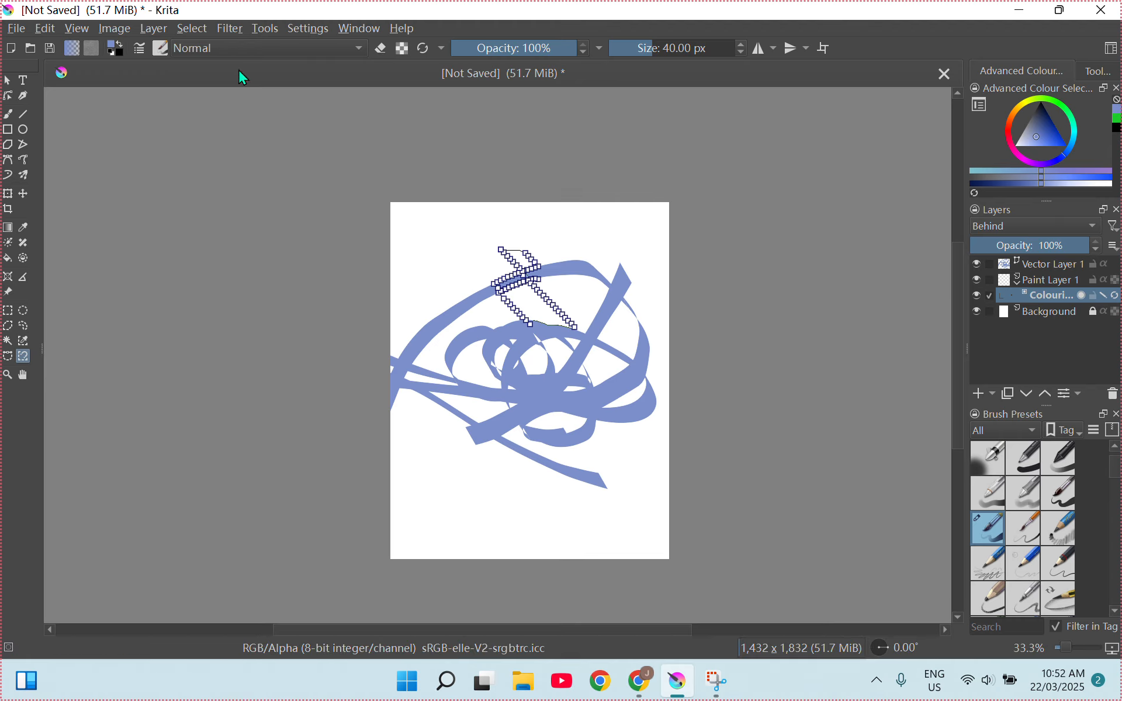
Save the document as "Krita Art" in Krita document format (.kra) in the Downloads folder (下载).
click(16, 29)
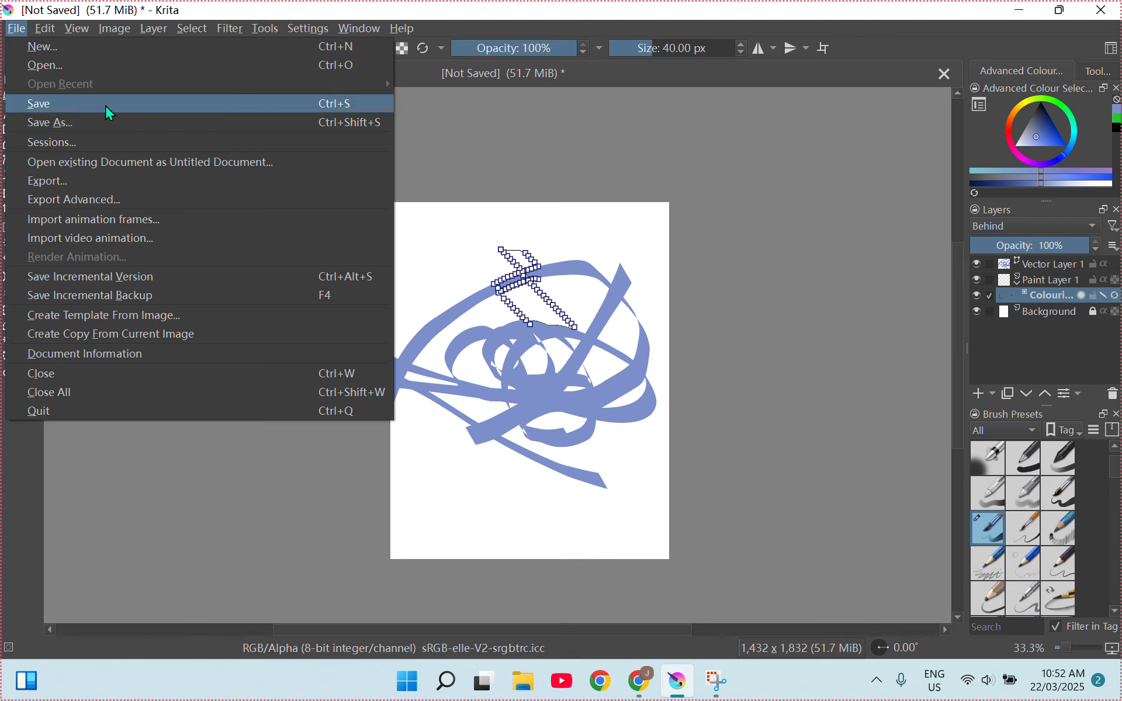
click(103, 121)
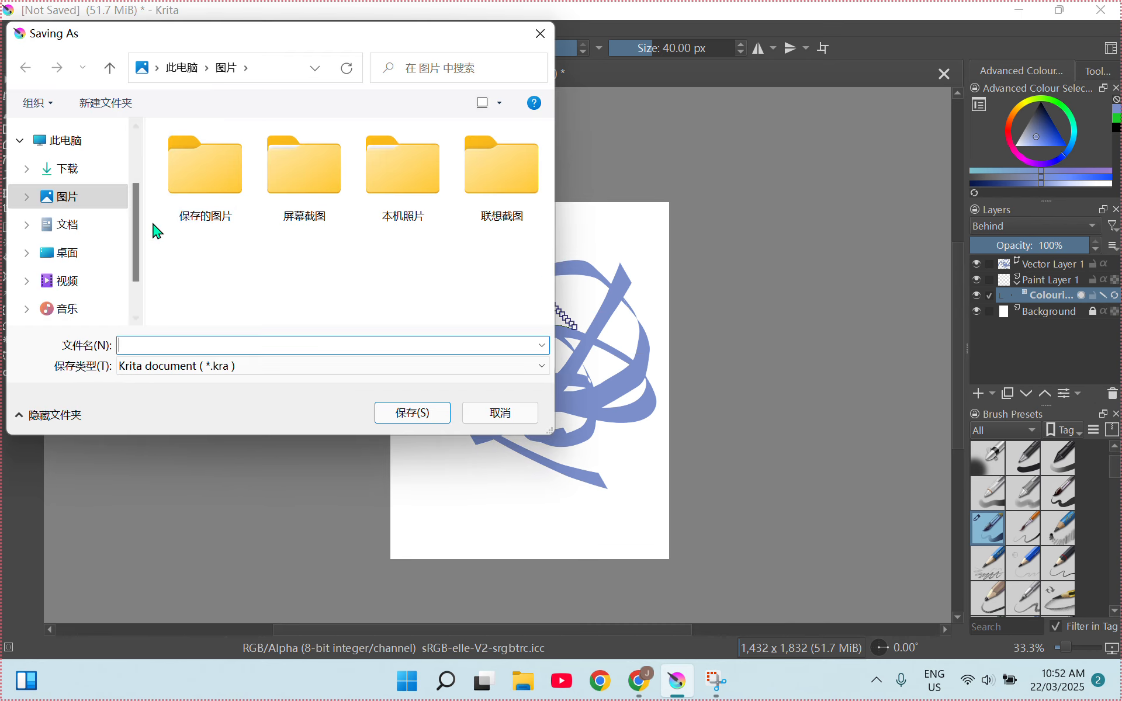
click(105, 173)
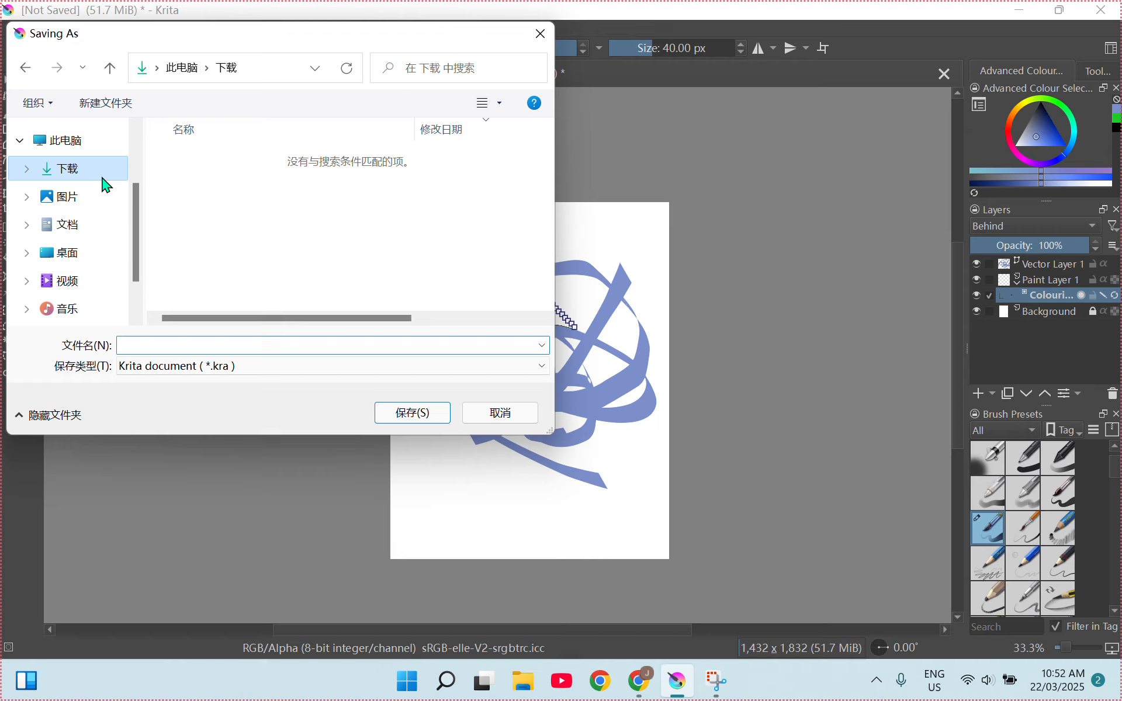
click(193, 345)
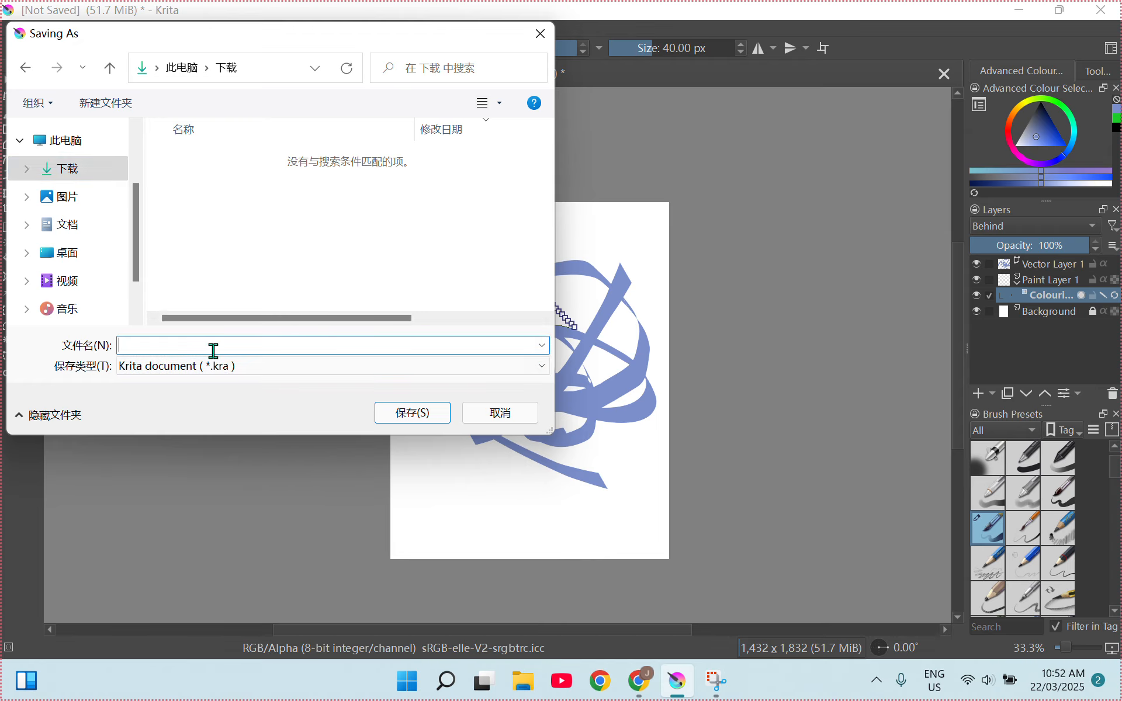
key(Caps_Lock)
text(Krita)
key(Caps_Lock)
text(A)
key(Caps_Lock)
text(rt)
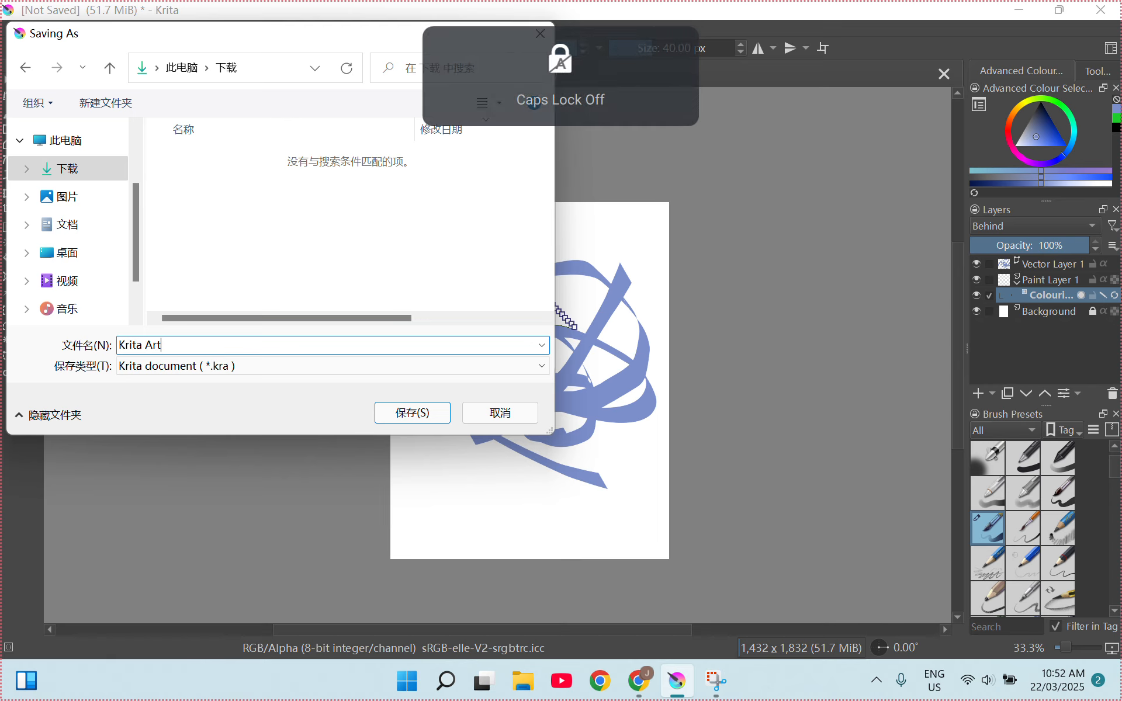
click(416, 415)
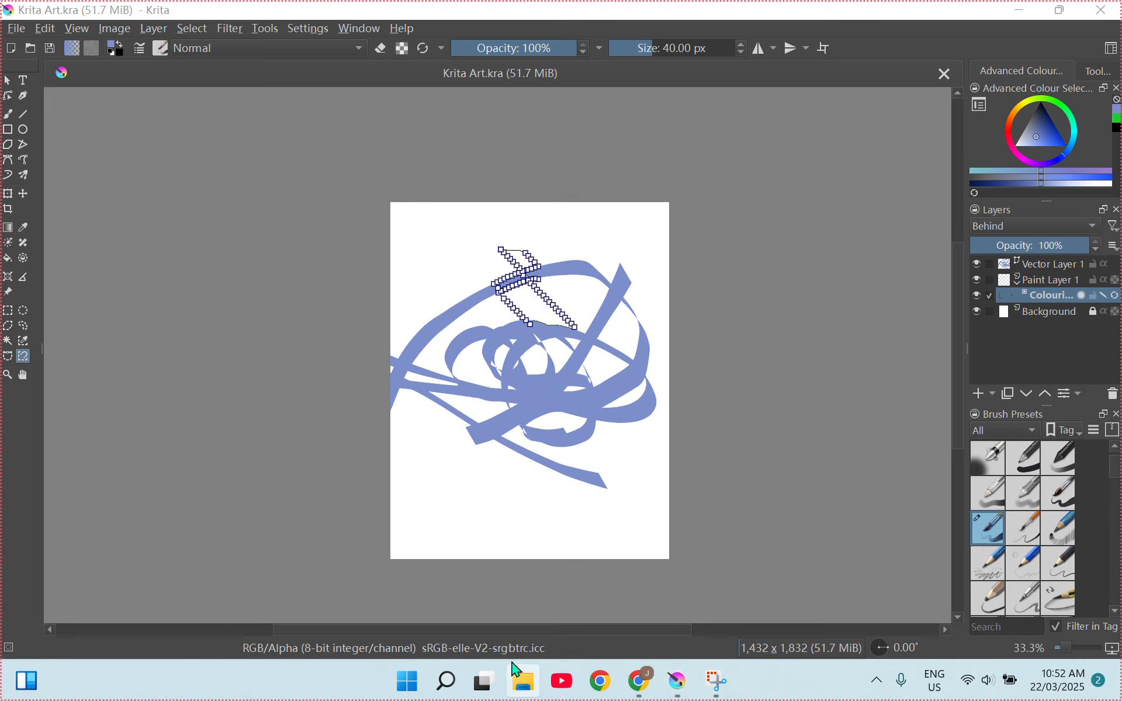
Switch to File Explorer, open the recent file Krita Art, and close the Explorer window.
click(528, 695)
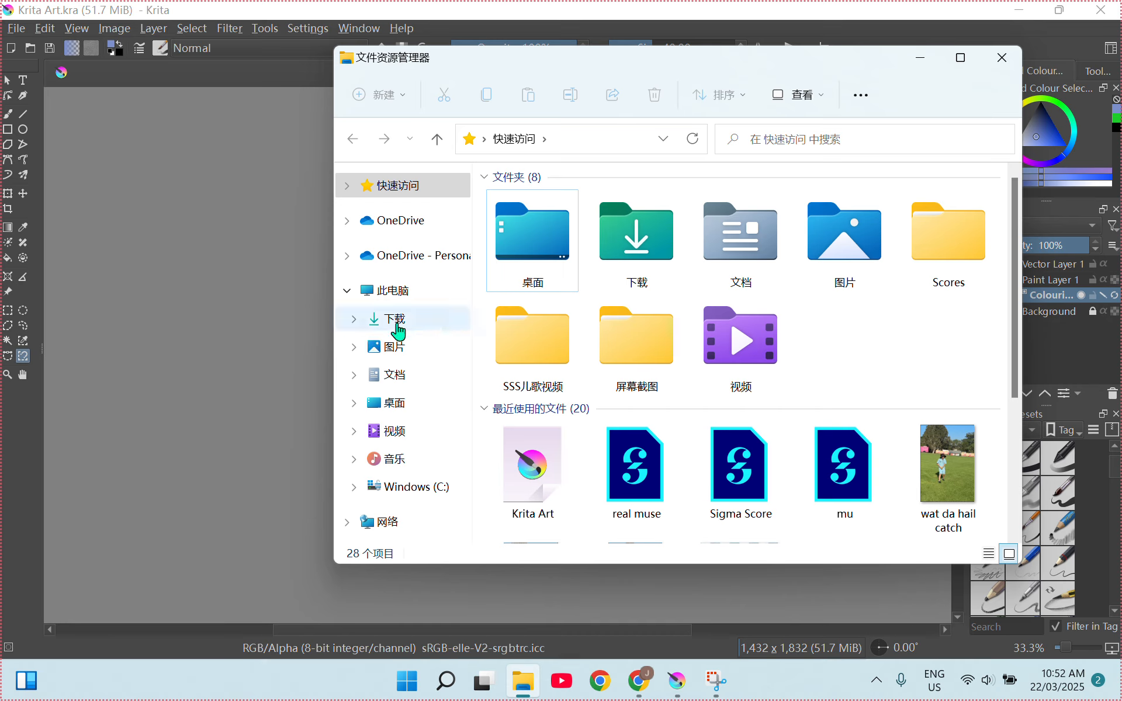
double_click(532, 467)
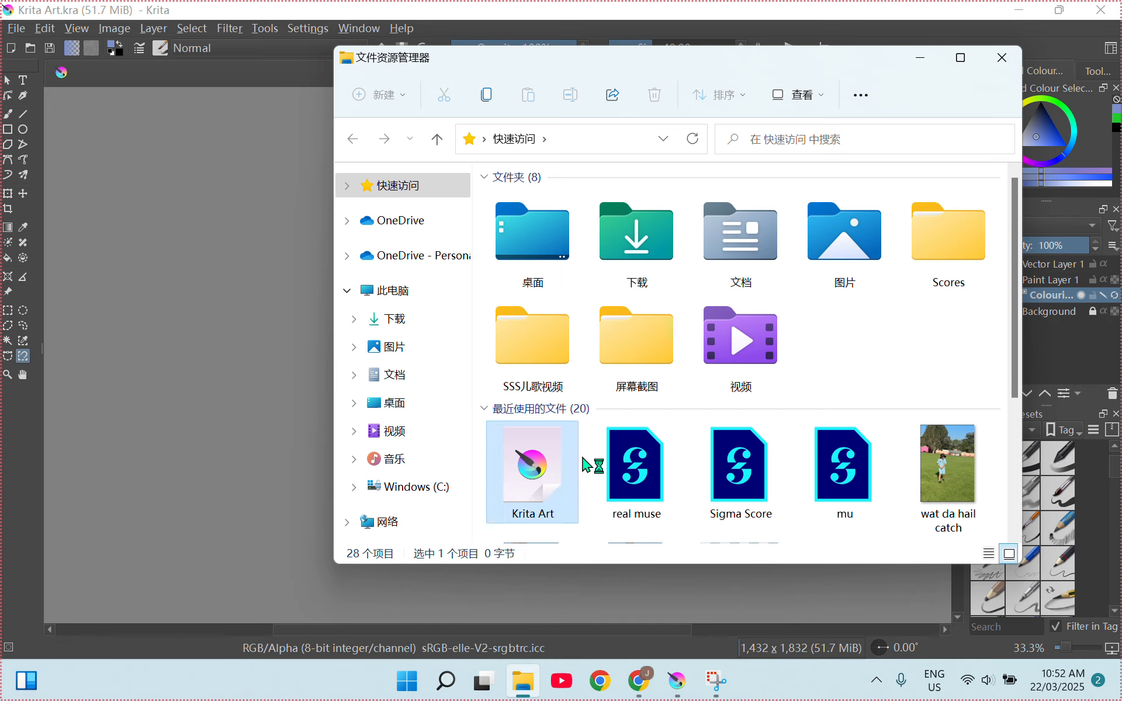
click(1002, 57)
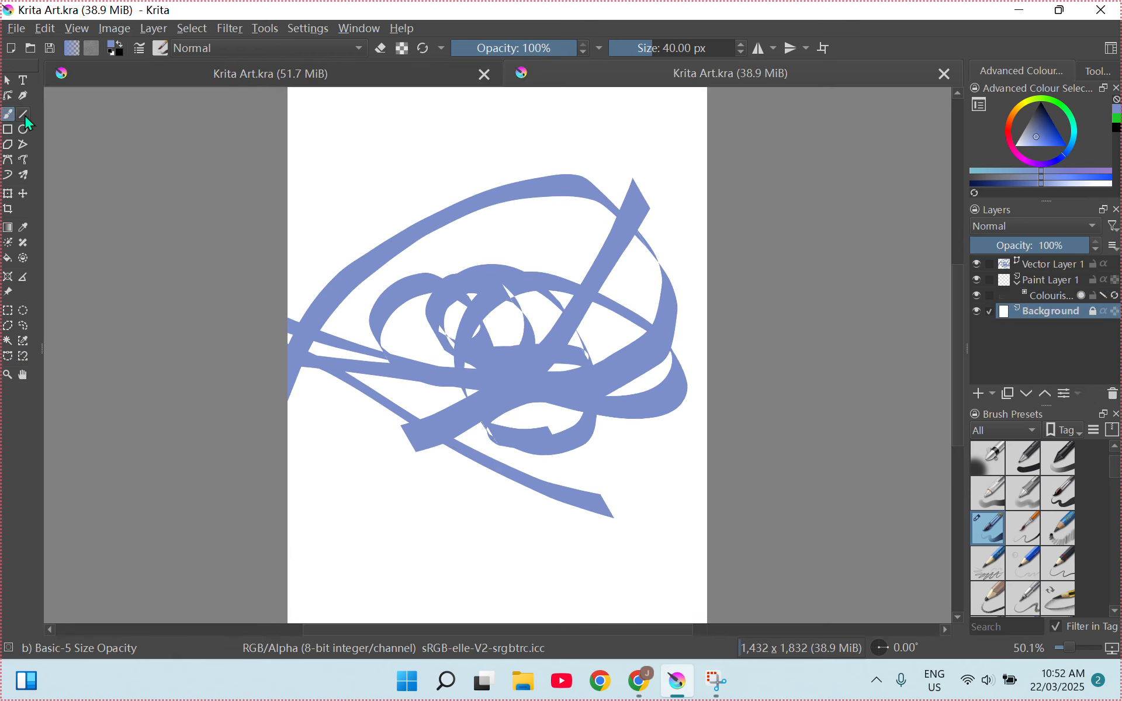
Cover Paint Layer 1 of the reopened Krita Art document with symmetrical Multibrush scribbles.
click(23, 175)
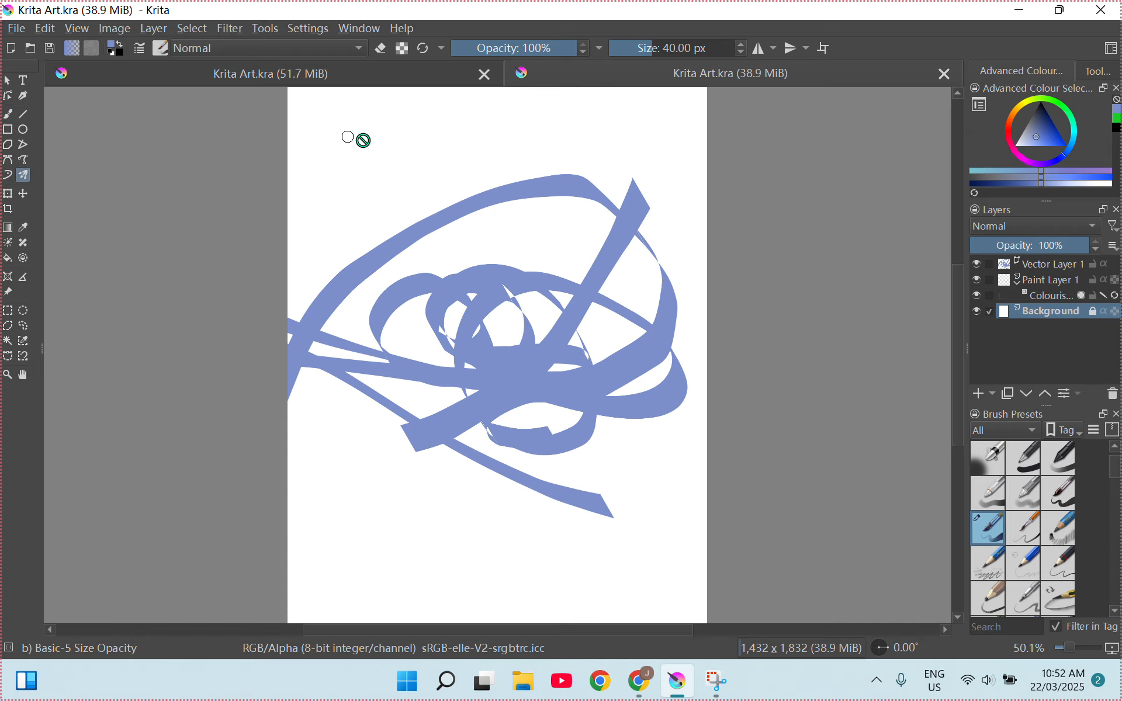
click(1043, 282)
mouse_move(538, 148)
mouse_down()
mouse_move(551, 228)
mouse_move(502, 122)
mouse_move(483, 188)
mouse_move(559, 165)
mouse_move(672, 468)
mouse_move(584, 552)
mouse_move(663, 581)
mouse_move(594, 586)
mouse_move(637, 555)
mouse_move(577, 570)
mouse_up()
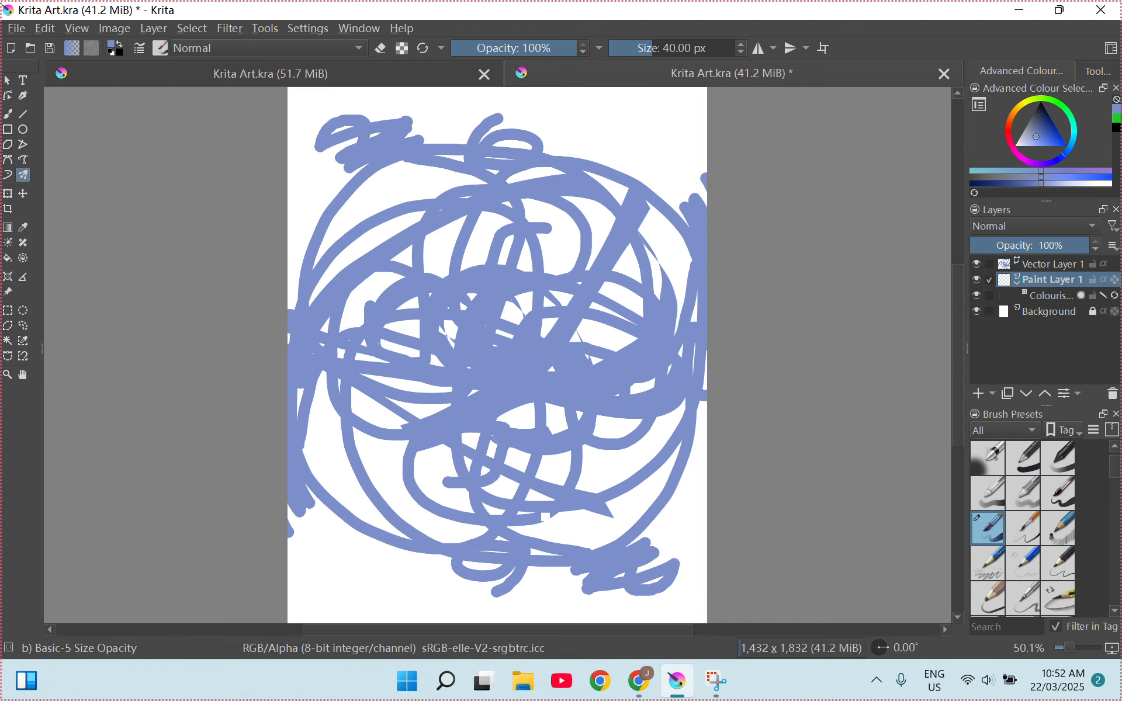
click(1100, 10)
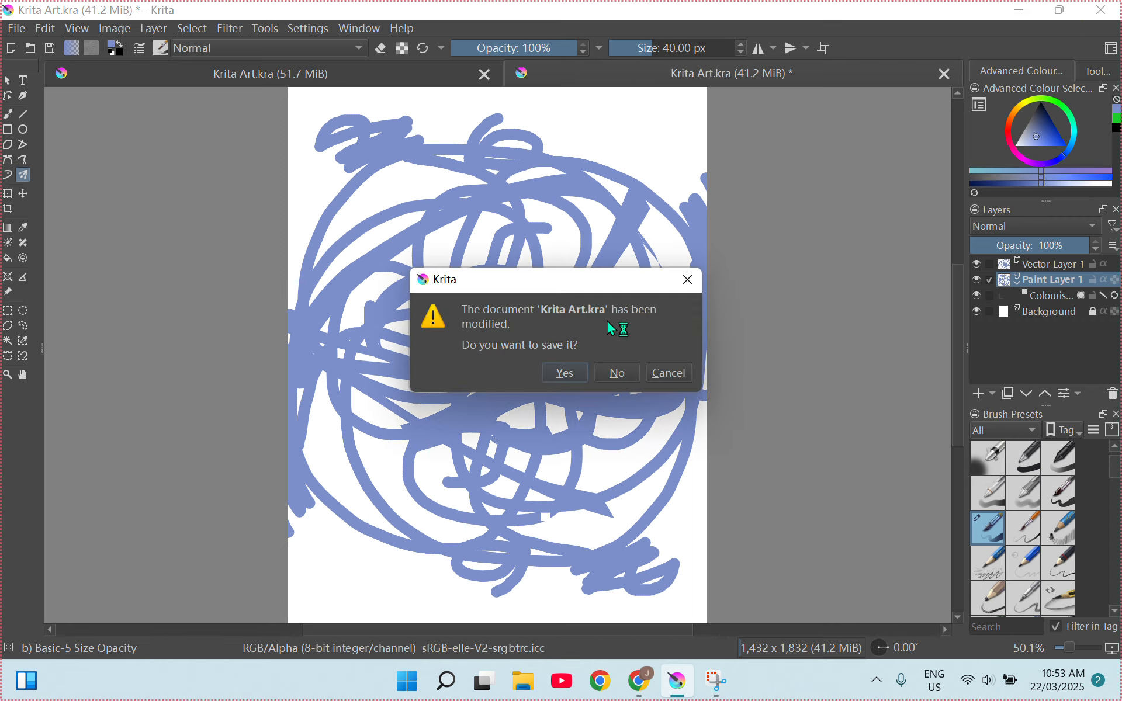
click(689, 279)
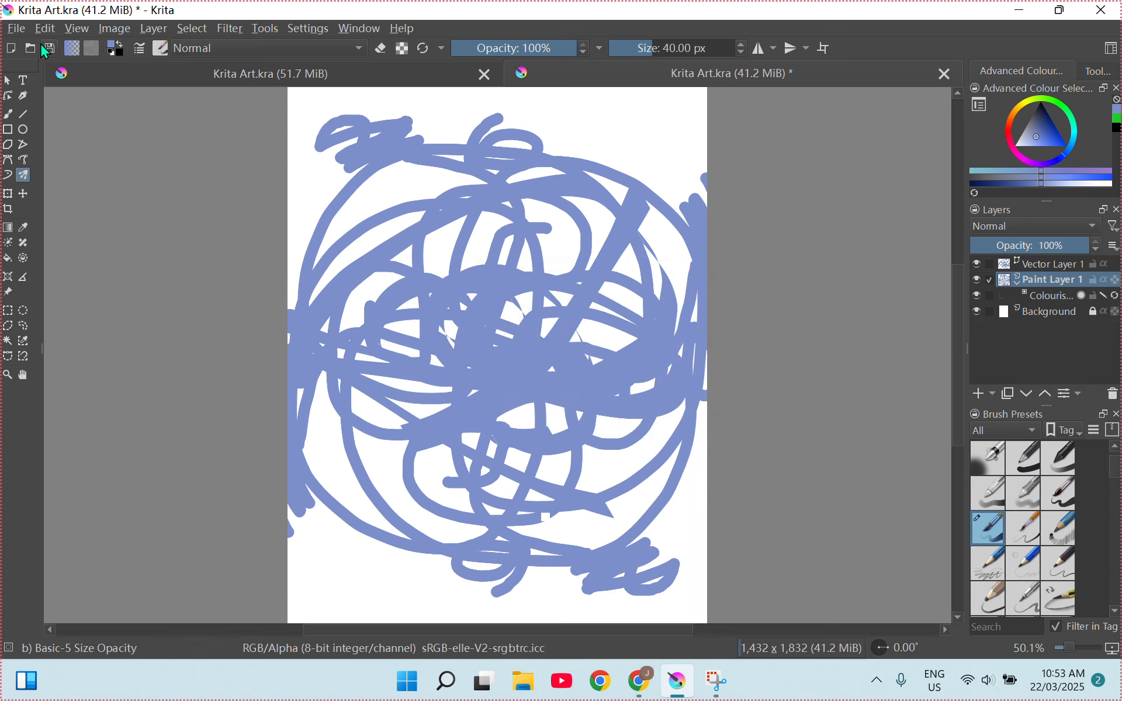
click(17, 29)
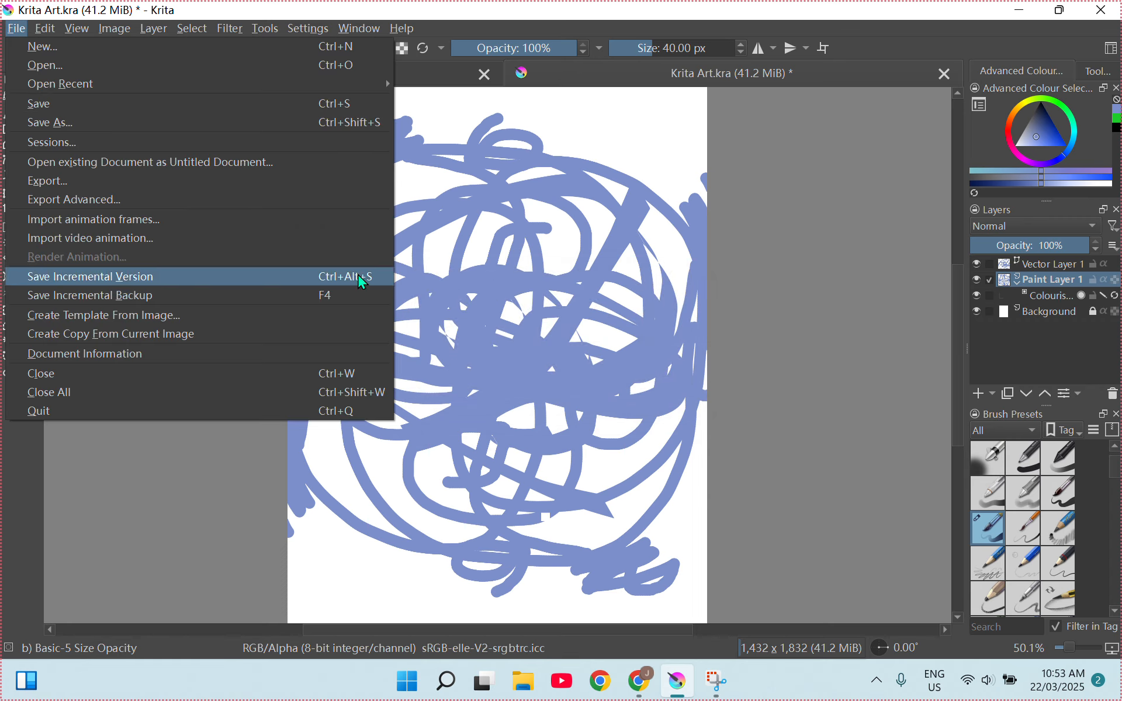
click(657, 146)
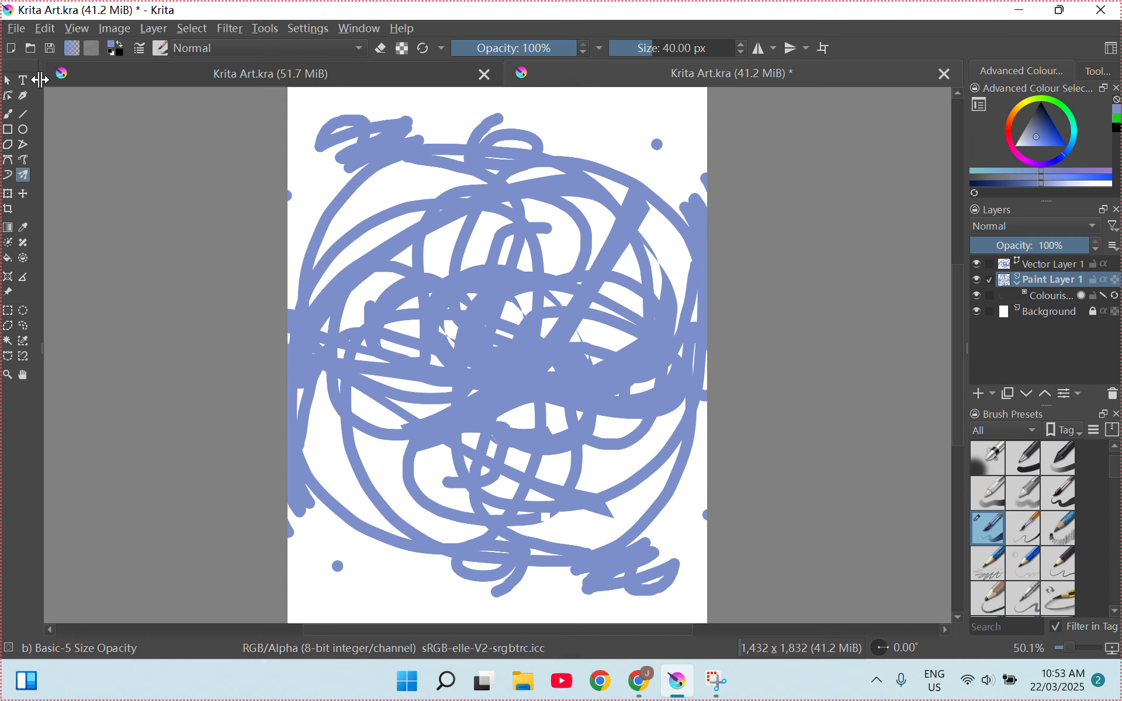
Save the document as a new file named "New Krita Art" in Krita document format (.kra) in the Downloads folder (下载).
click(16, 29)
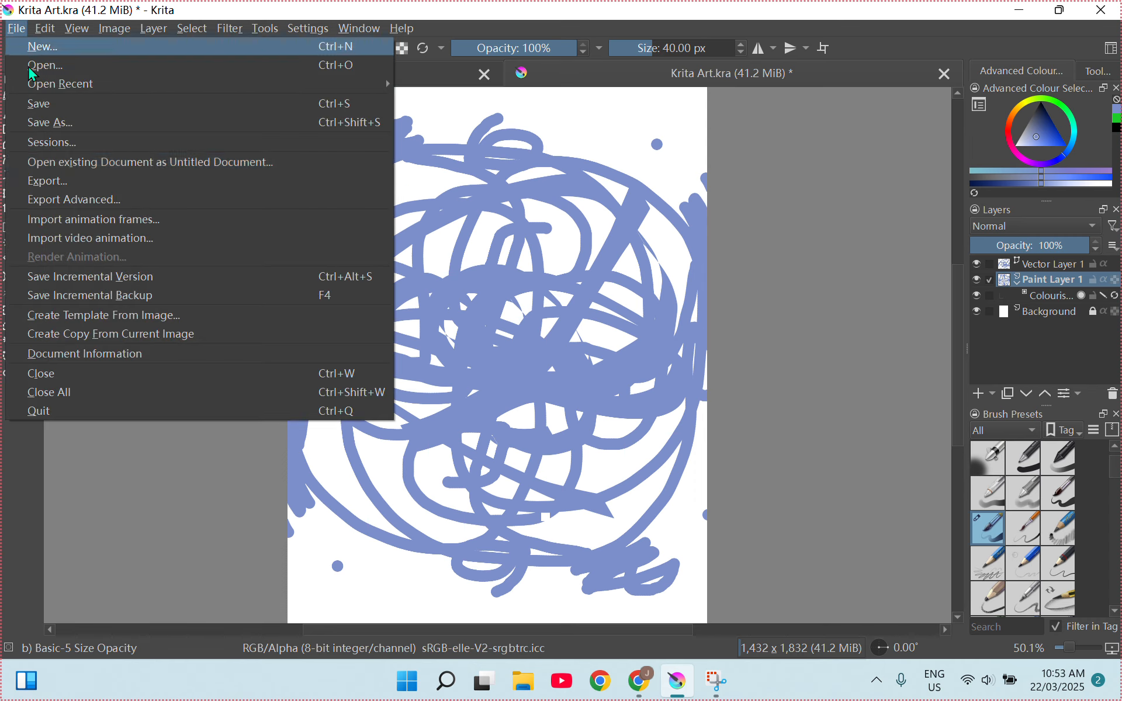
click(109, 130)
key(Caps_Lock)
text(New)
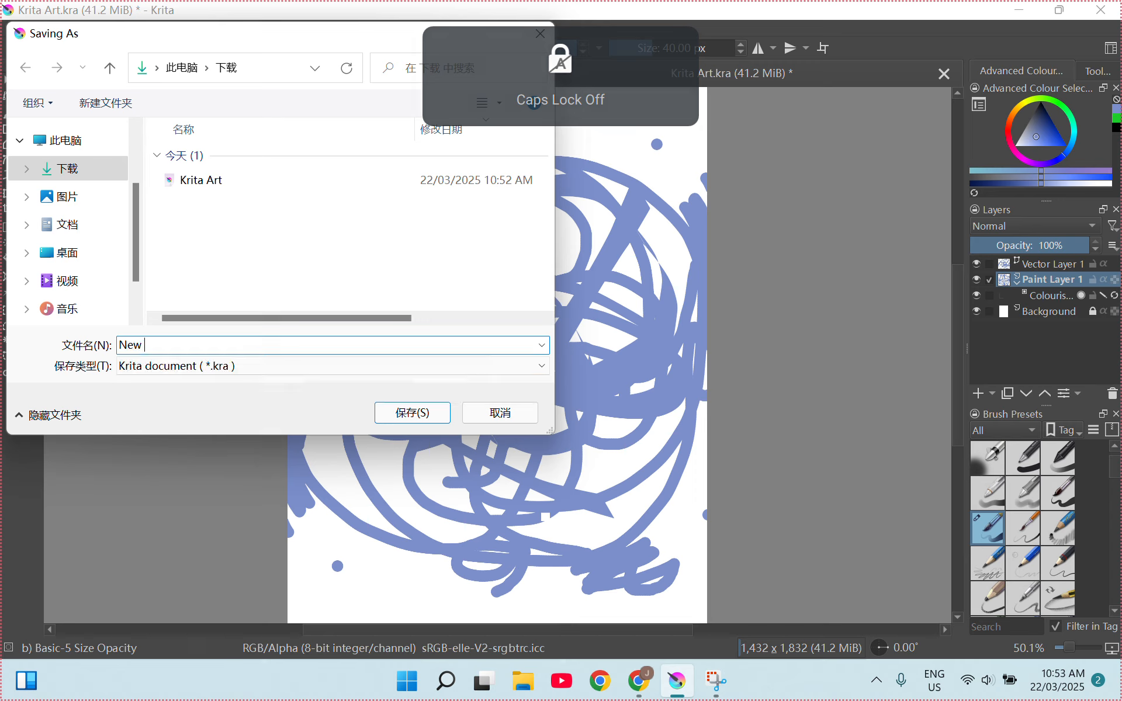
key(Caps_Lock)
text(K)
key(Caps_Lock)
text(ew Krita)
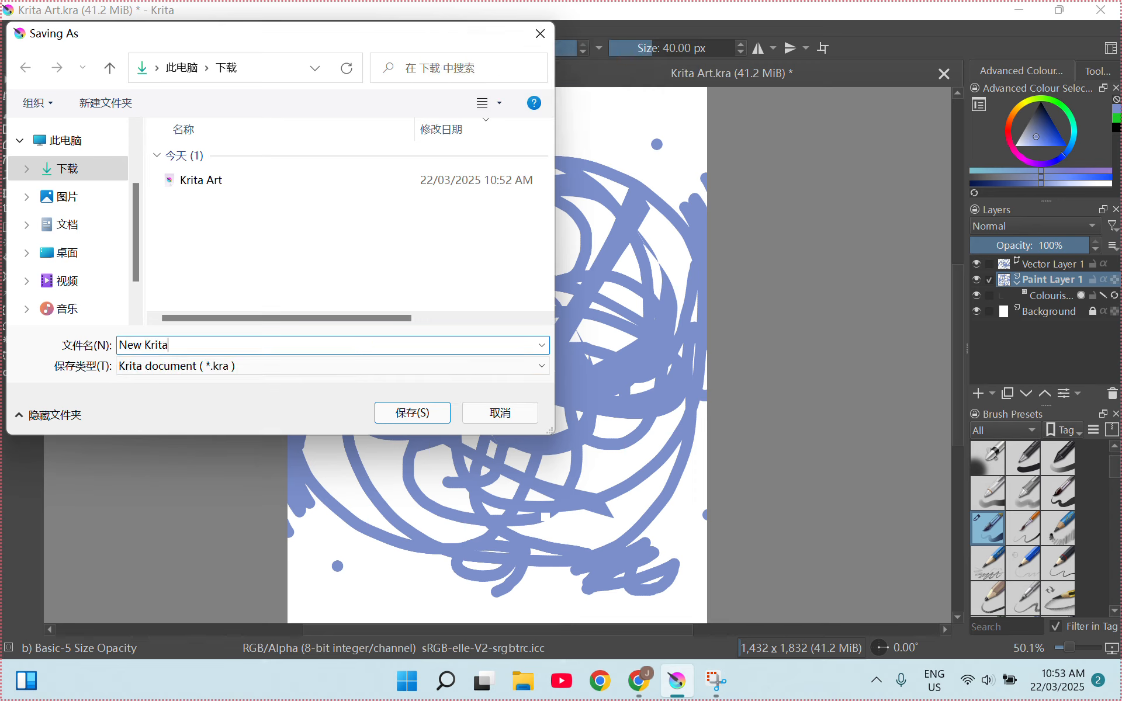
key(Caps_Lock)
text(A)
key(Caps_Lock)
text(rt)
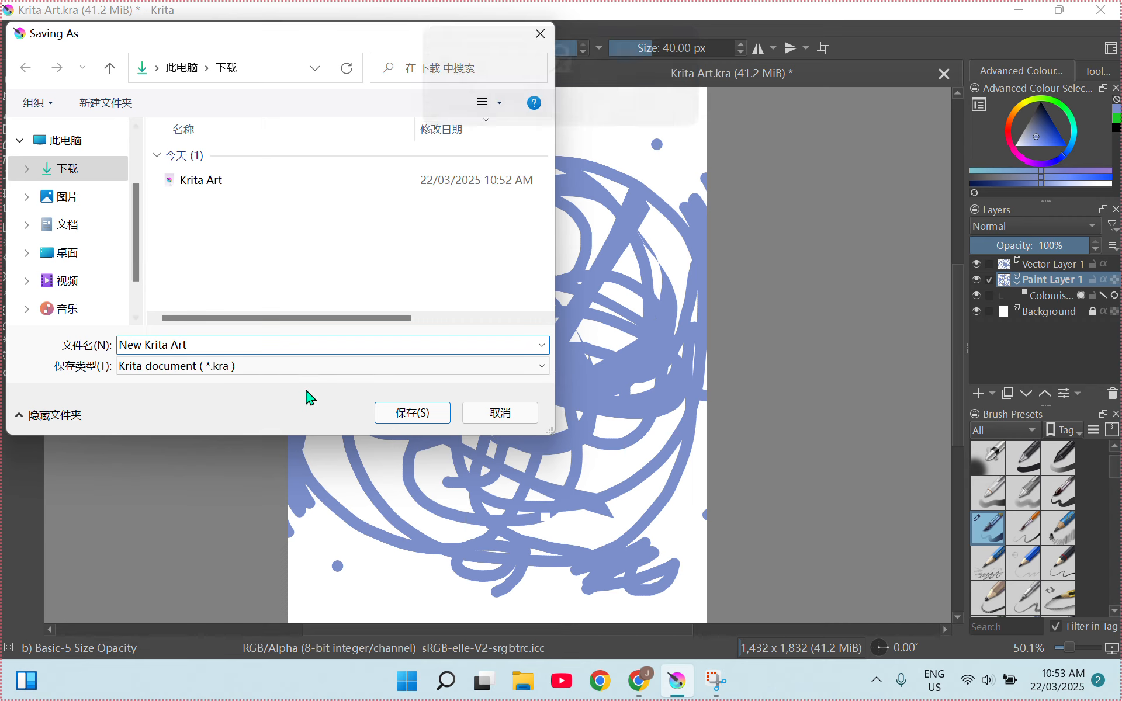
click(393, 409)
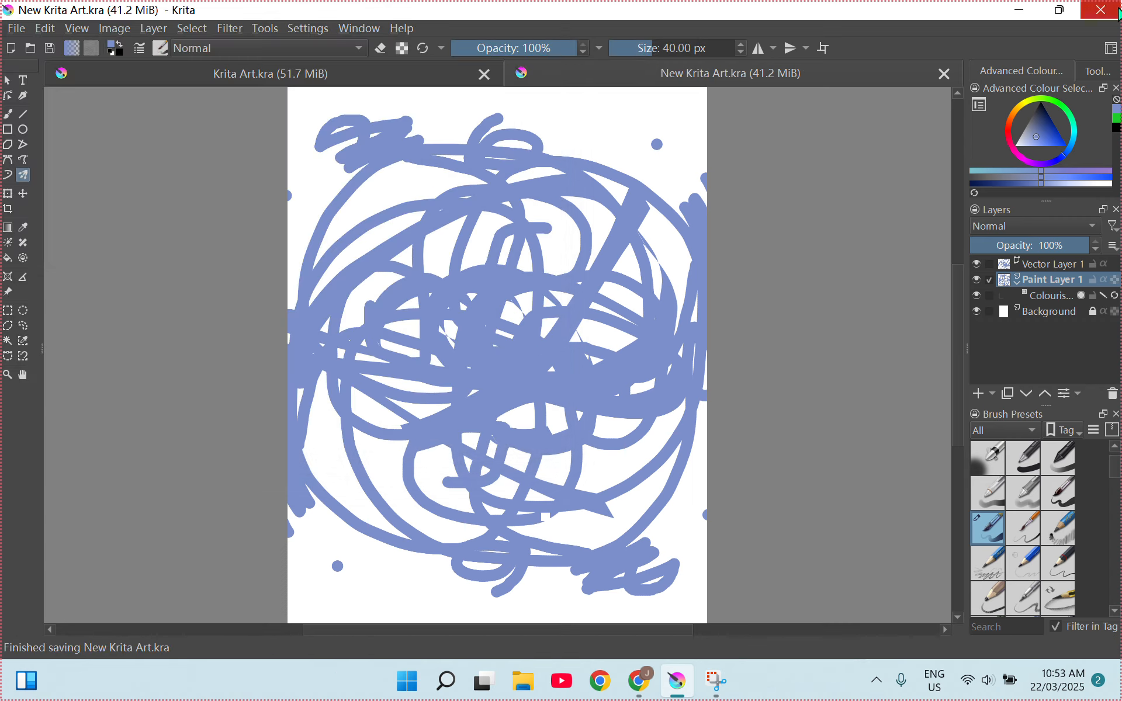
Close Krita, relaunch it from the Windows search, and open the recent image New Krita Art.kra.
click(1100, 10)
click(465, 680)
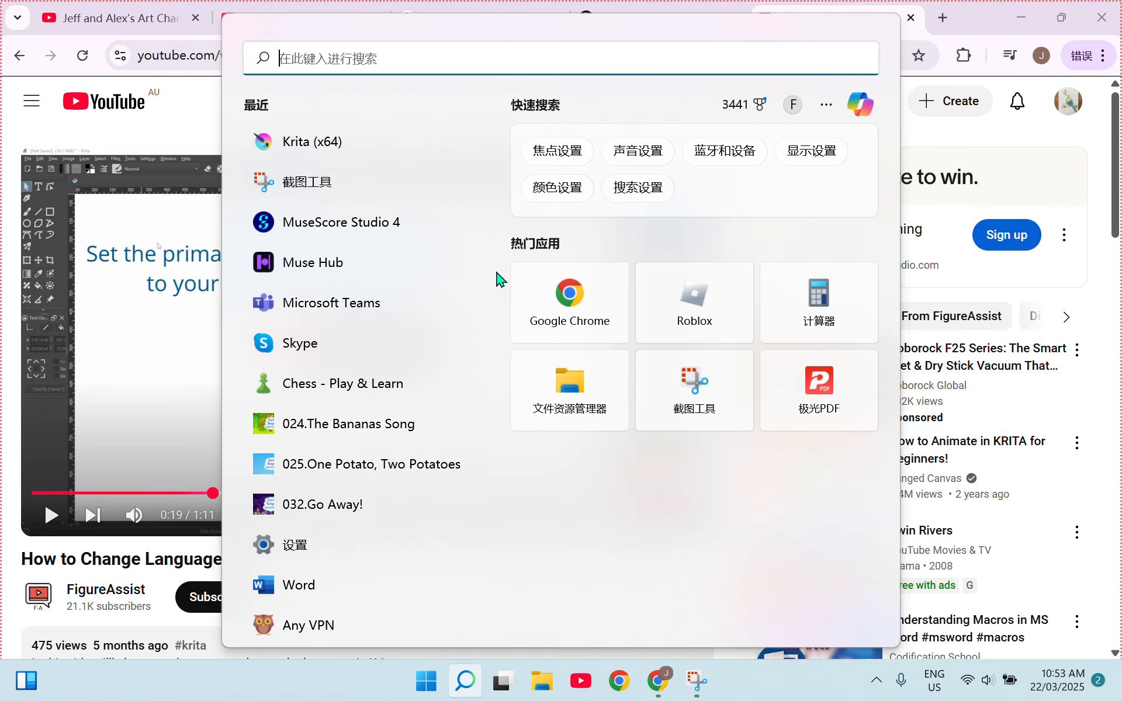
click(357, 154)
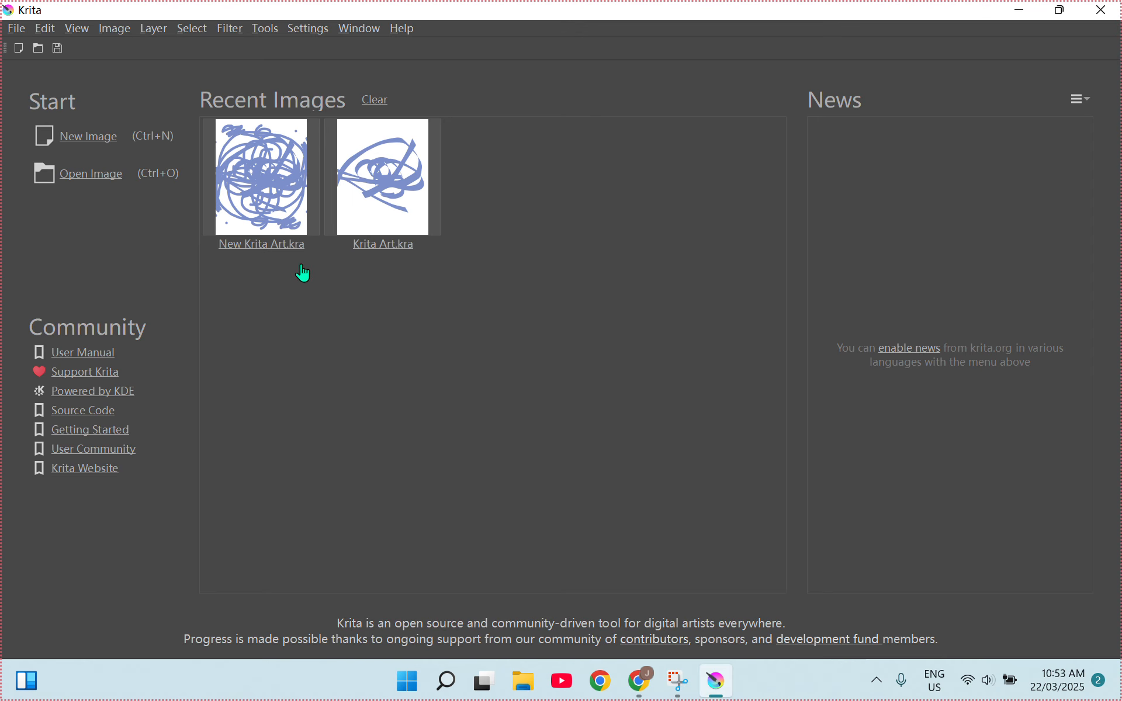
click(255, 178)
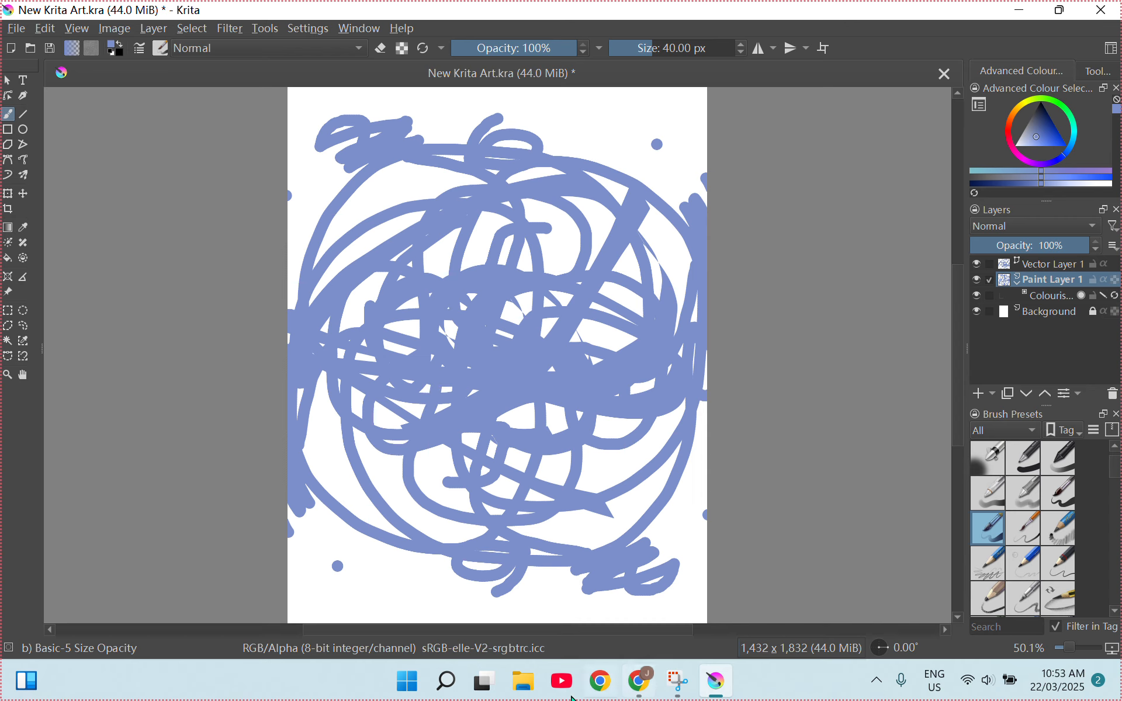
Close Krita, saving the changes to New Krita Art.kra, and close the File Explorer window.
click(524, 681)
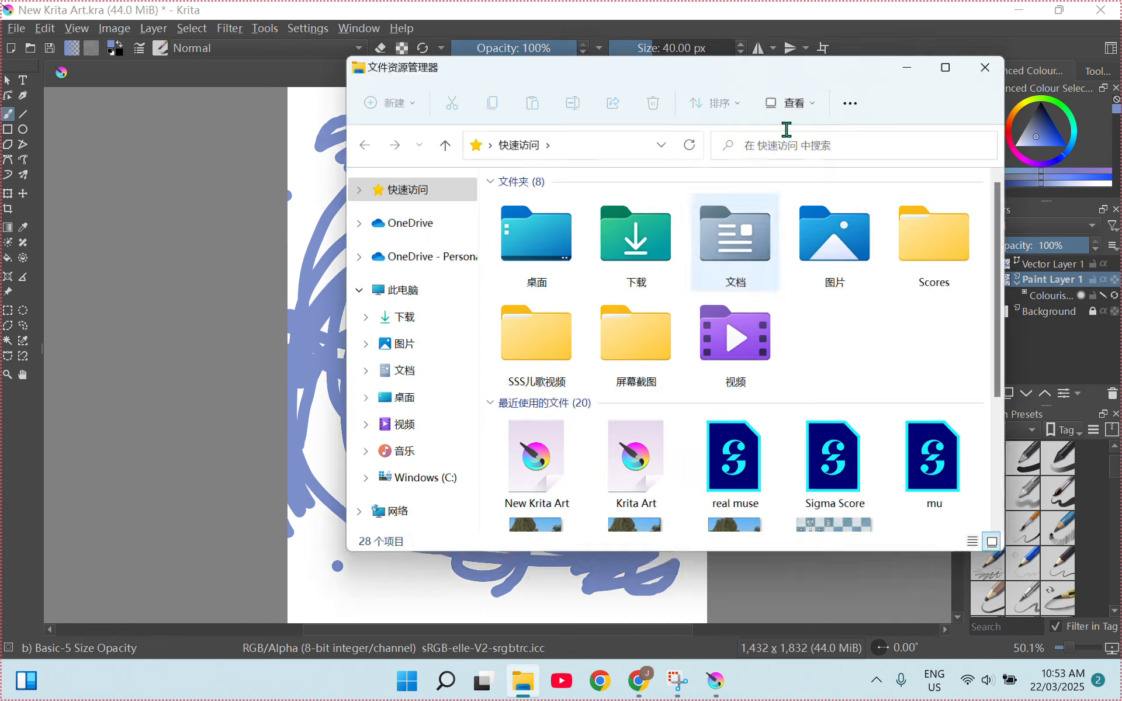
click(1101, 9)
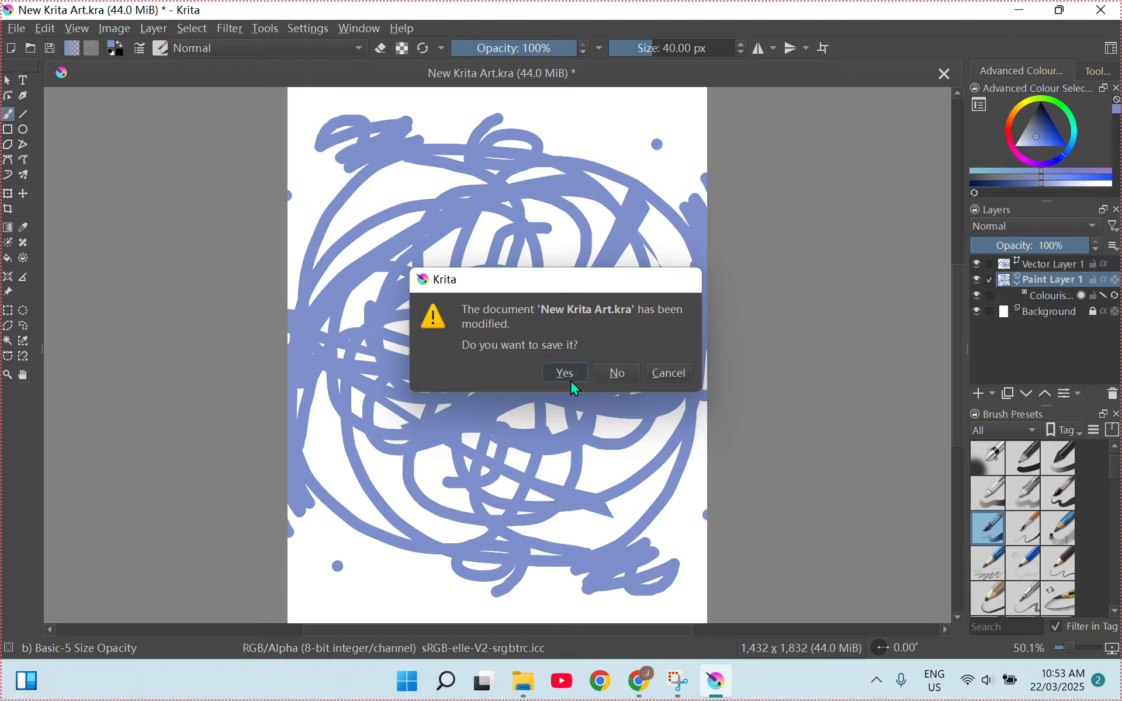
click(570, 379)
click(1002, 55)
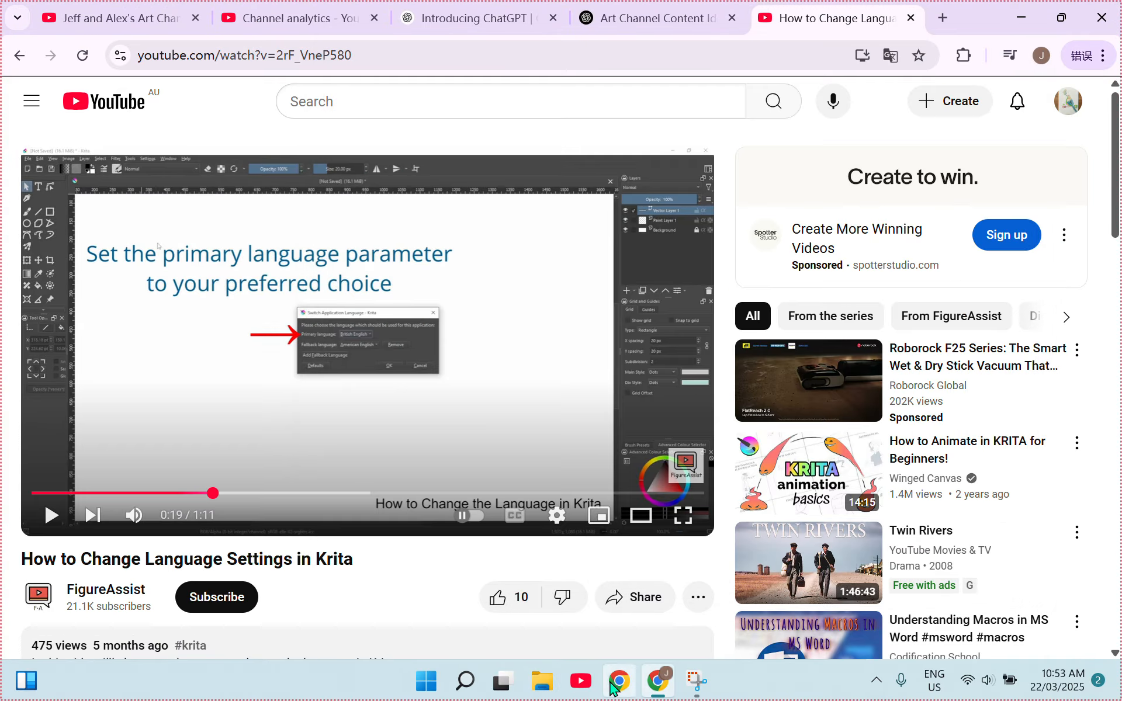
Switch to File Explorer and select the recent file New Krita Art.
click(538, 663)
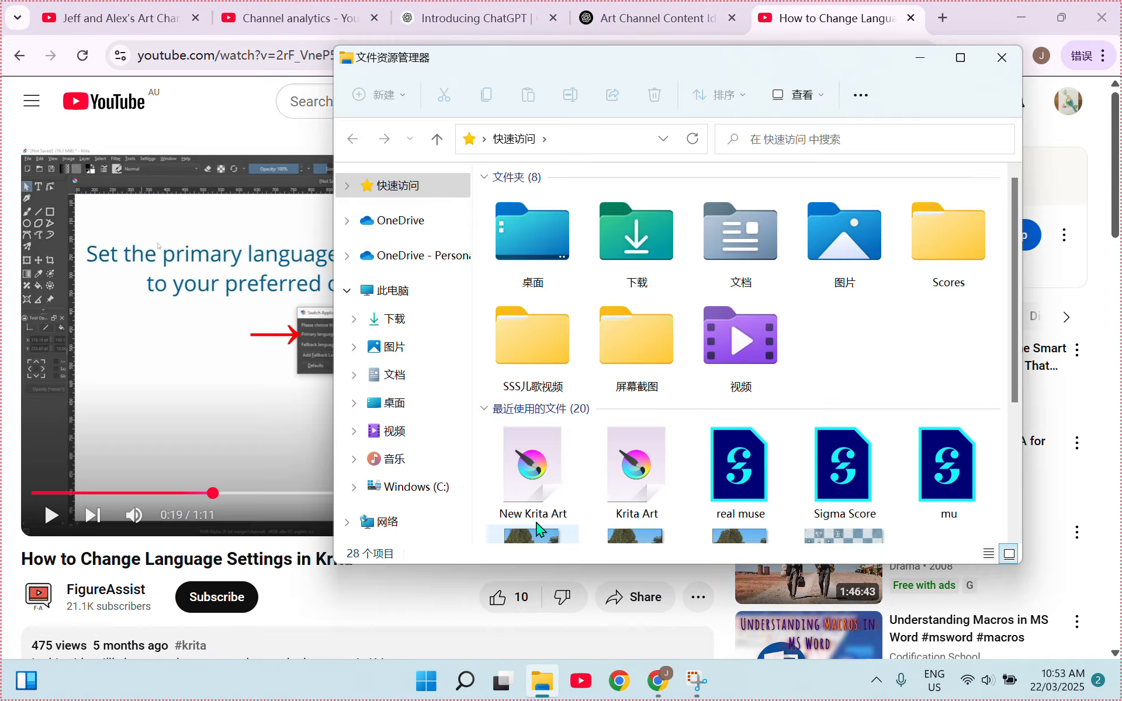
click(556, 471)
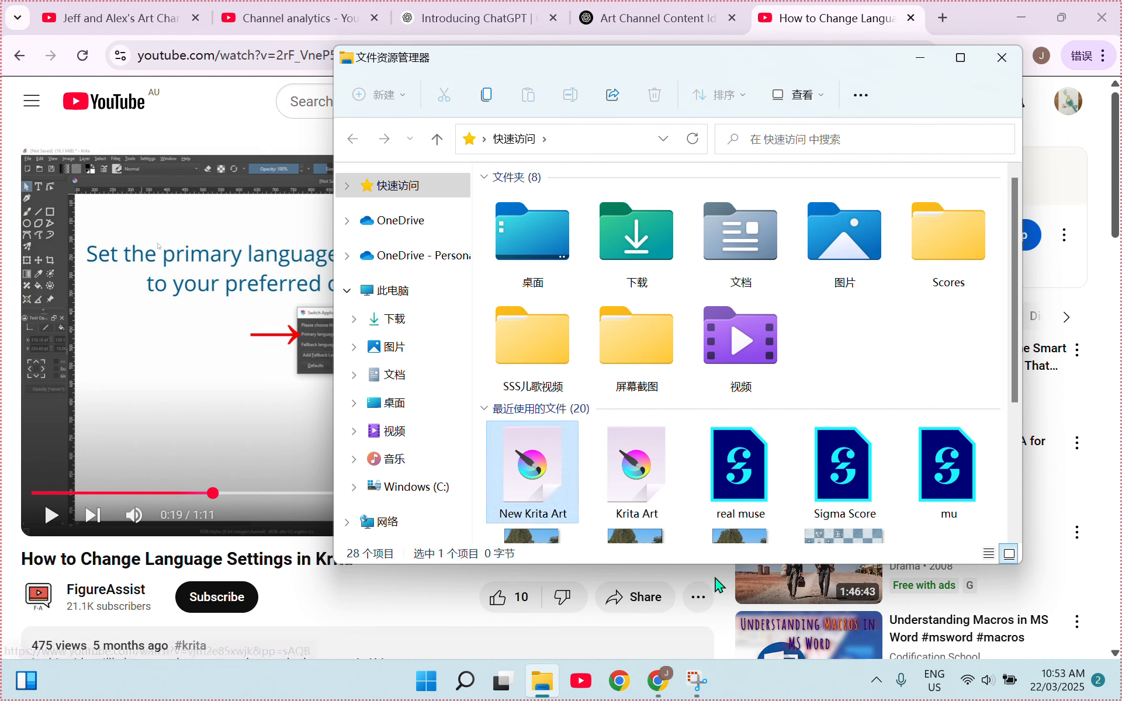